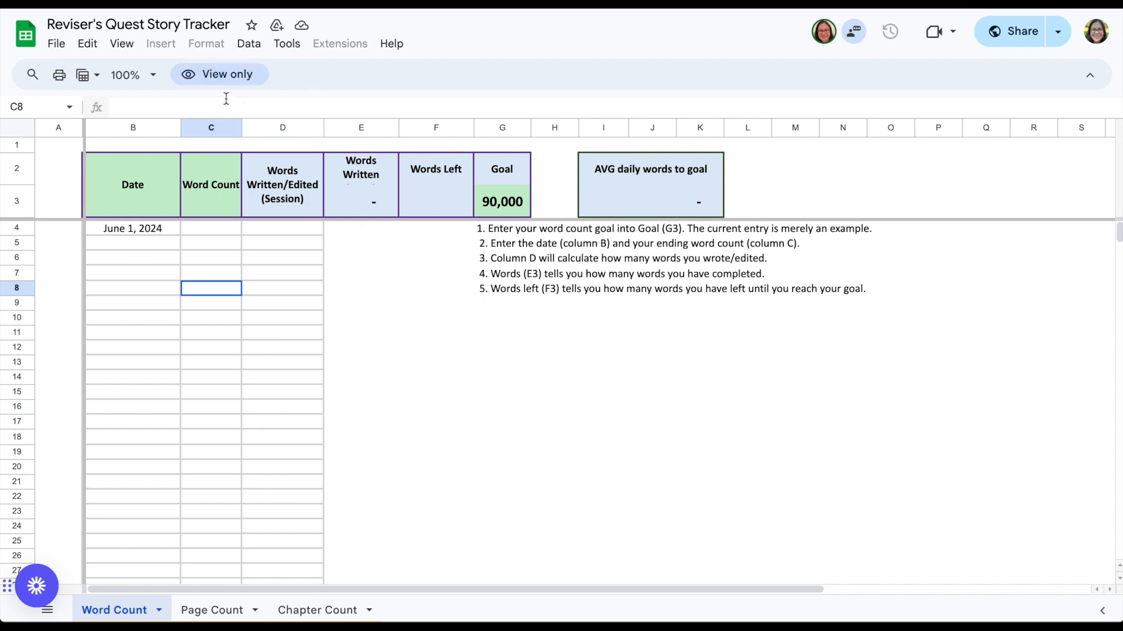
Step: Make a copy of the view-only tracker, naming it with the owner's first name before Reviser's Quest Story Tracker
{"action": "left_click", "coordinate": [232, 406]}
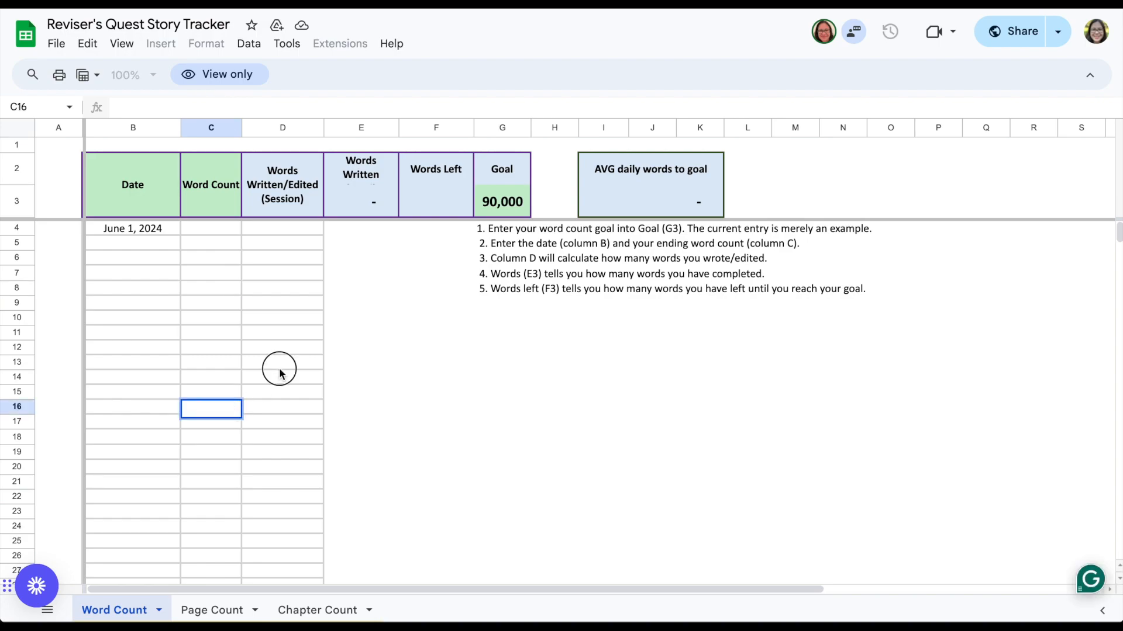
{"action": "double_click", "coordinate": [279, 368]}
{"action": "left_click", "coordinate": [734, 360]}
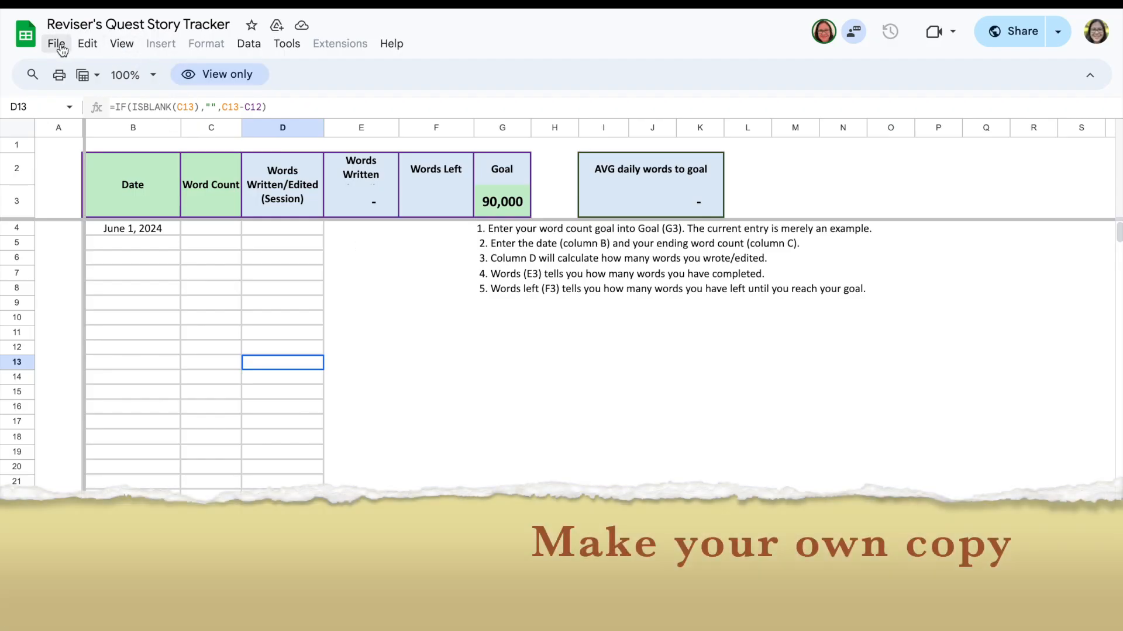
{"action": "left_click", "coordinate": [56, 44]}
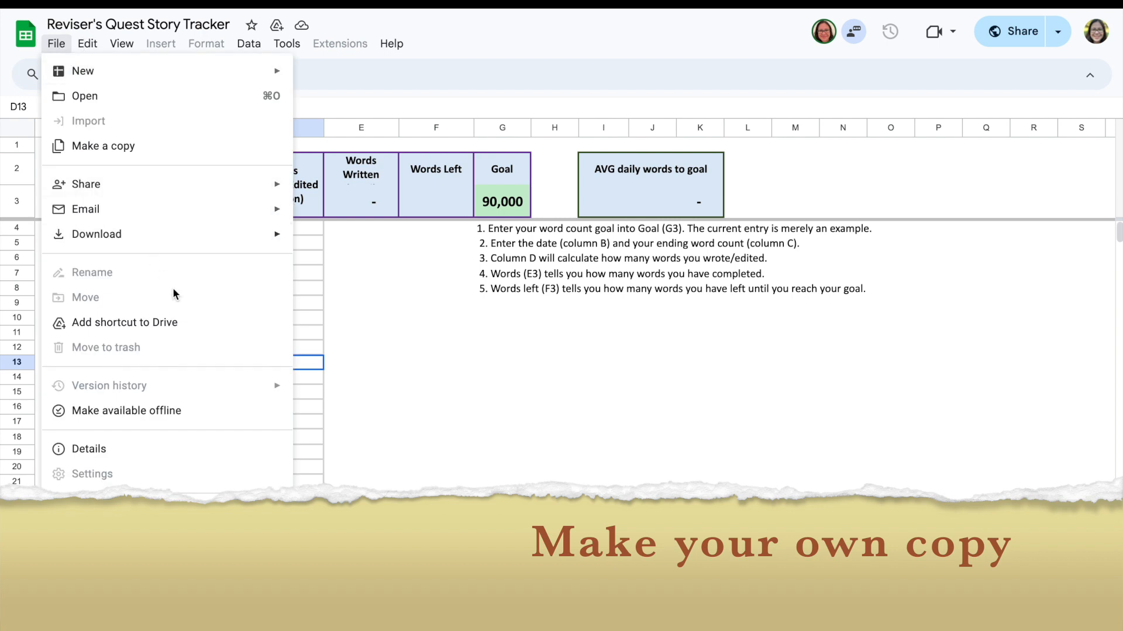
{"action": "left_click", "coordinate": [155, 146]}
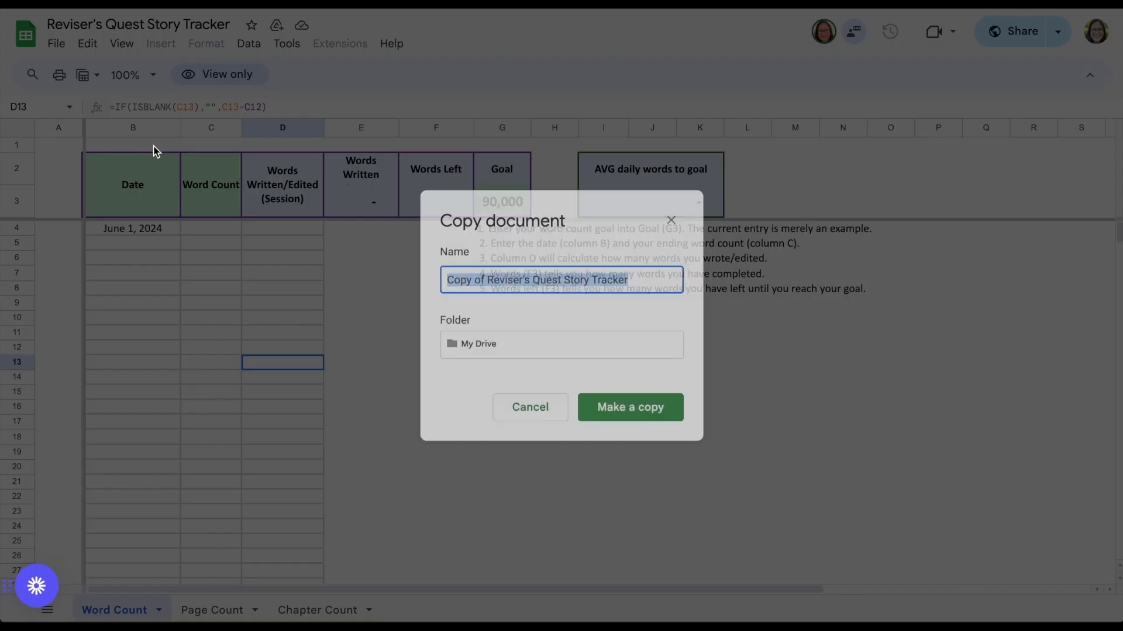
{"action": "left_click_drag", "start_coordinate": [489, 280], "coordinate": [419, 278]}
{"action": "type", "text": "Ashlea's"}
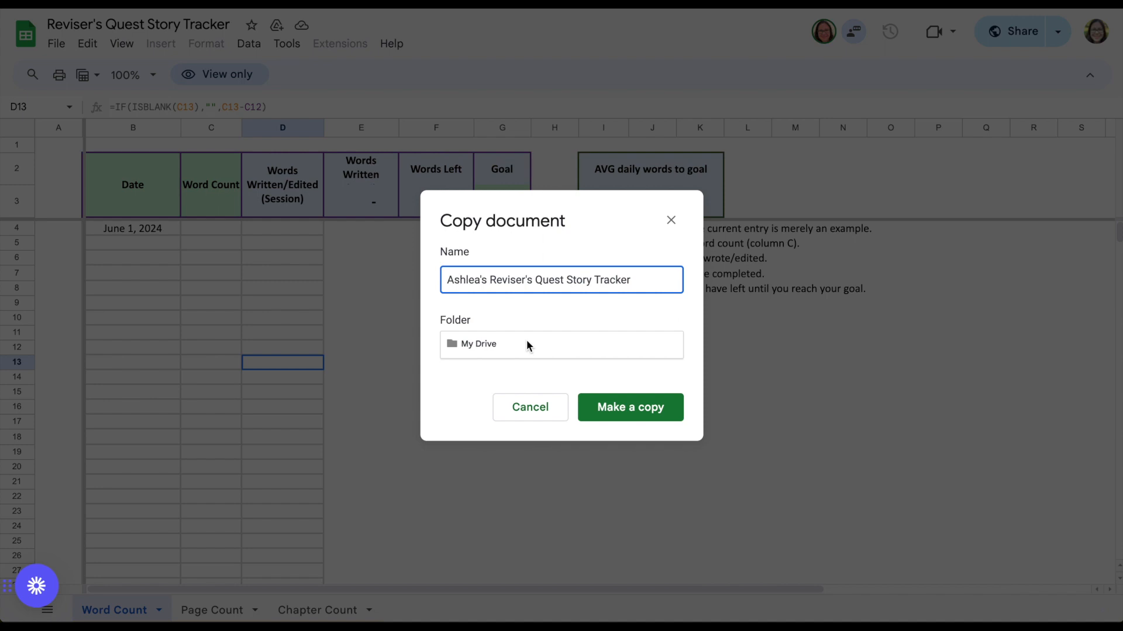
{"action": "left_click", "coordinate": [651, 421]}
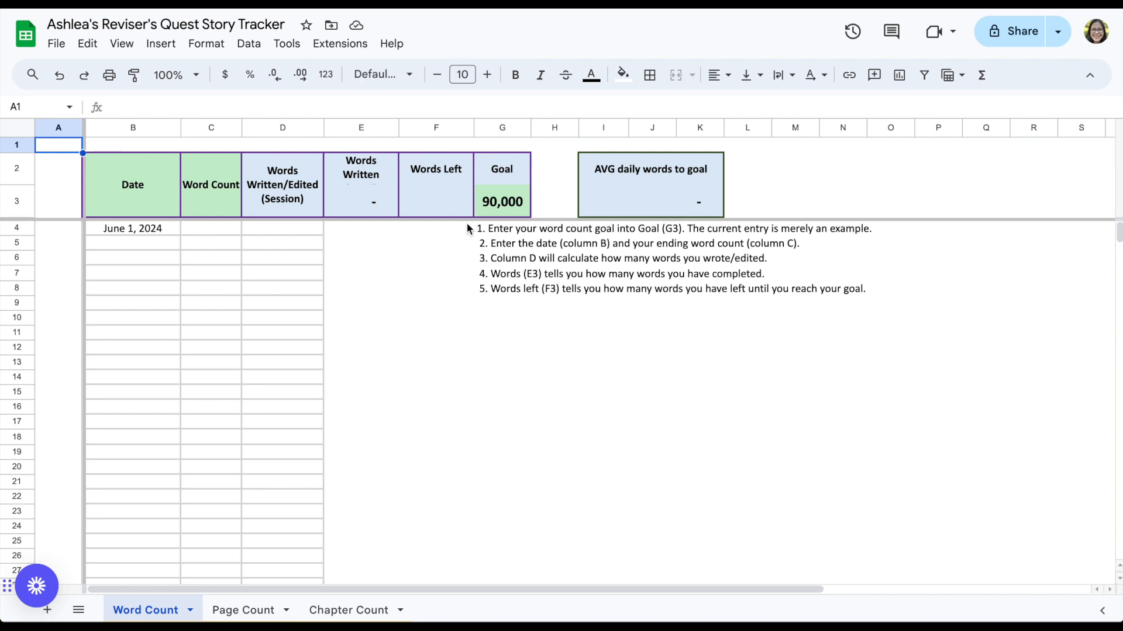
Step: Browse the Word Count, Page Count and Chapter Count sheets of the copied tracker
{"action": "left_click", "coordinate": [59, 22]}
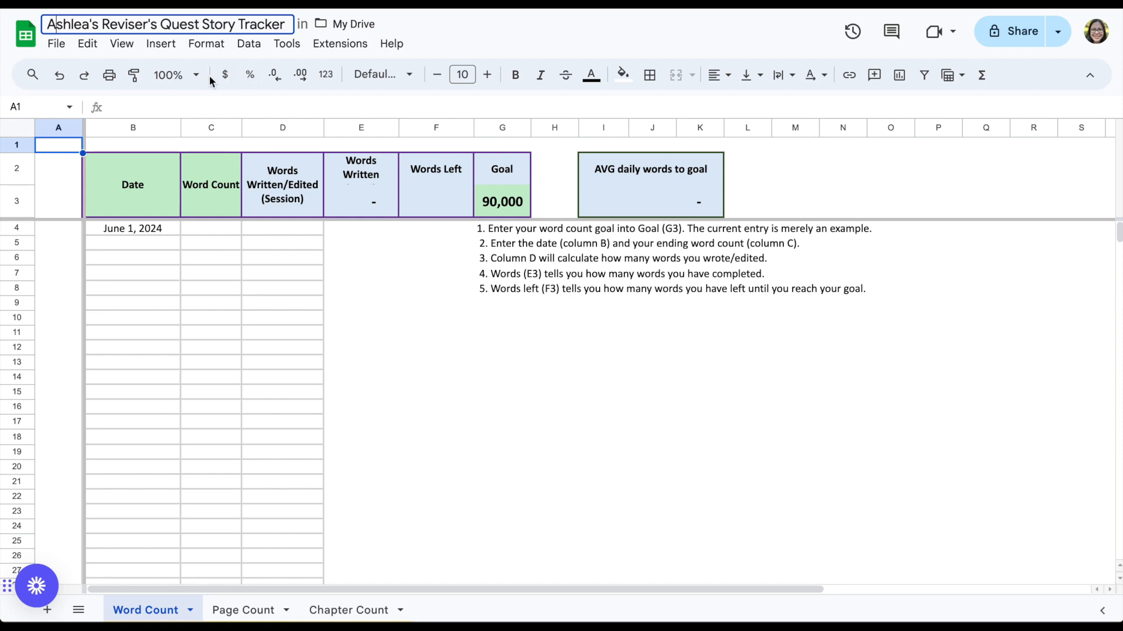
{"action": "left_click", "coordinate": [412, 395]}
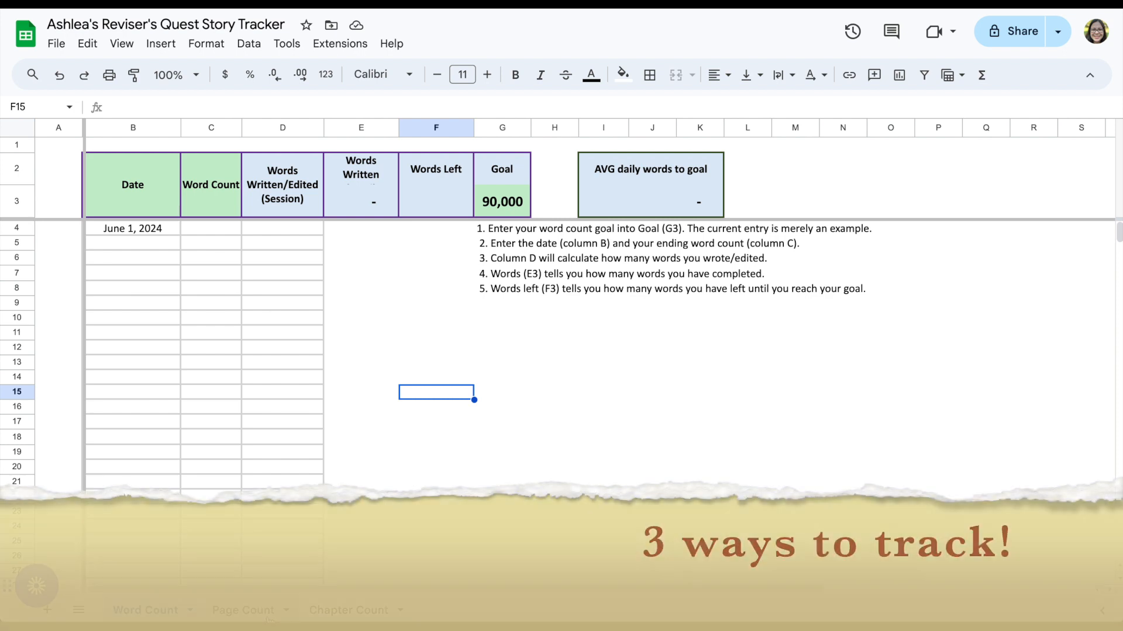
{"action": "left_click", "coordinate": [214, 614]}
{"action": "left_click", "coordinate": [299, 614]}
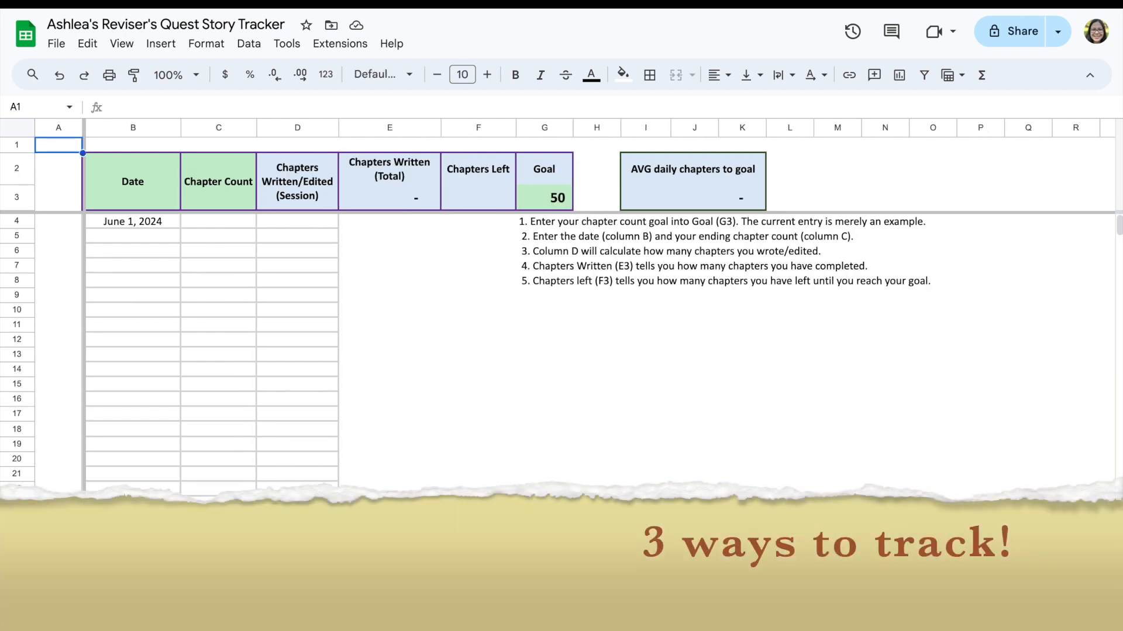
{"action": "left_click", "coordinate": [143, 613]}
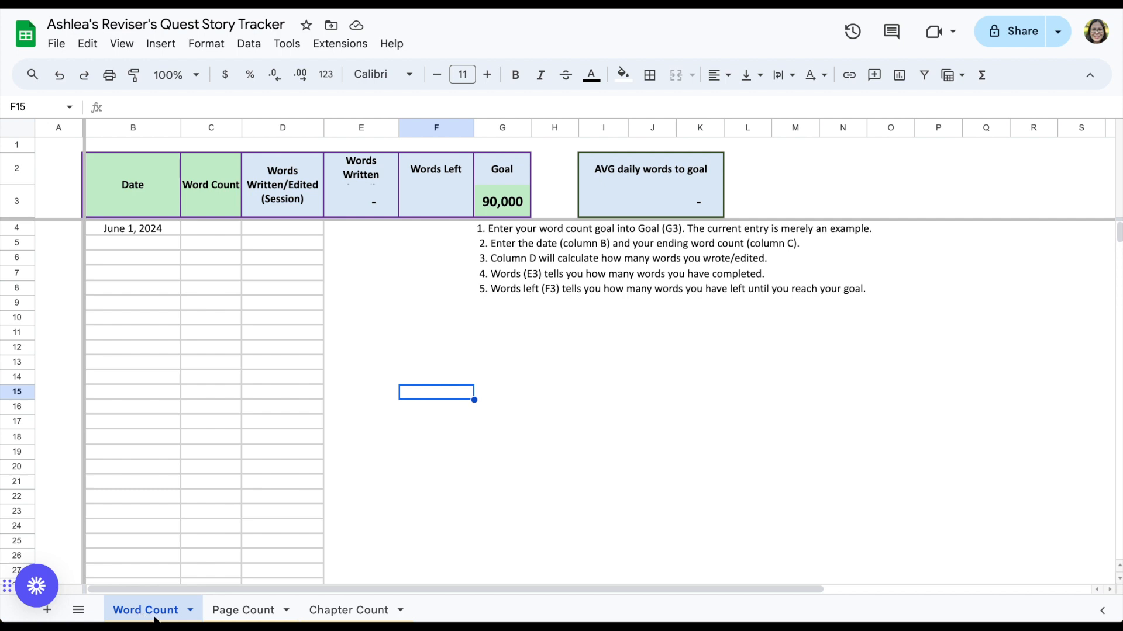
{"action": "left_click", "coordinate": [244, 614]}
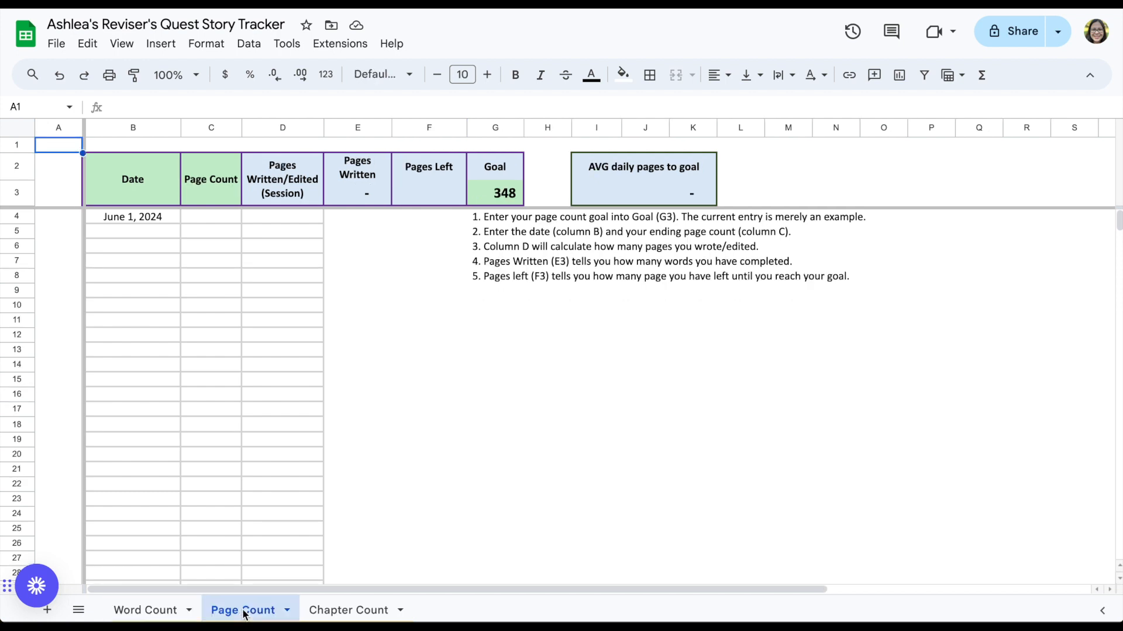
{"action": "left_click", "coordinate": [344, 614]}
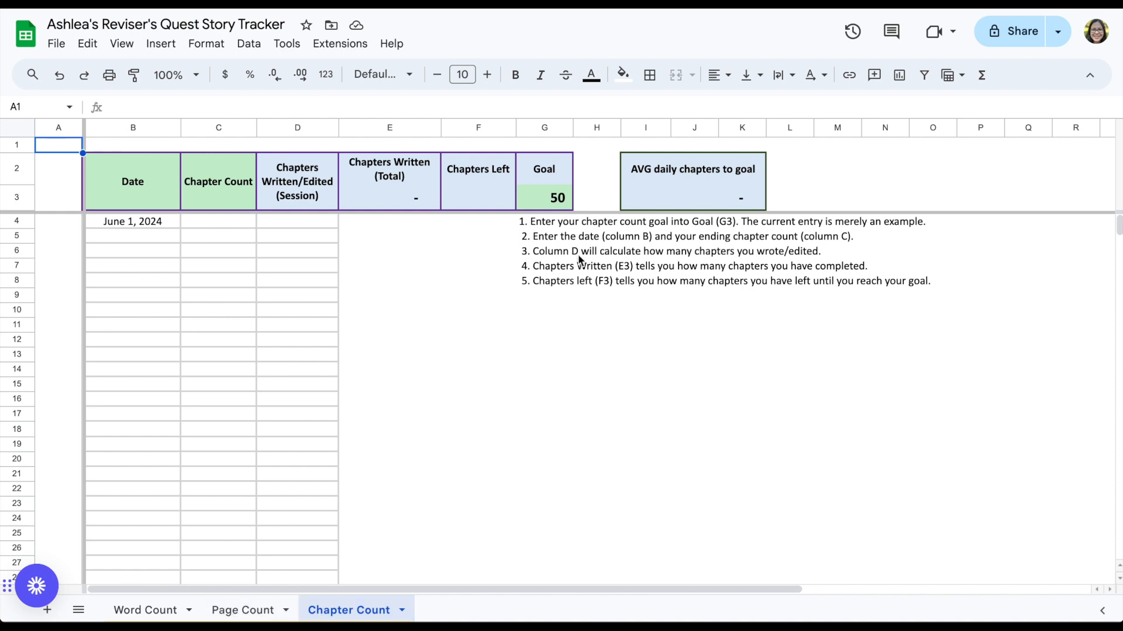
{"action": "left_click", "coordinate": [563, 199]}
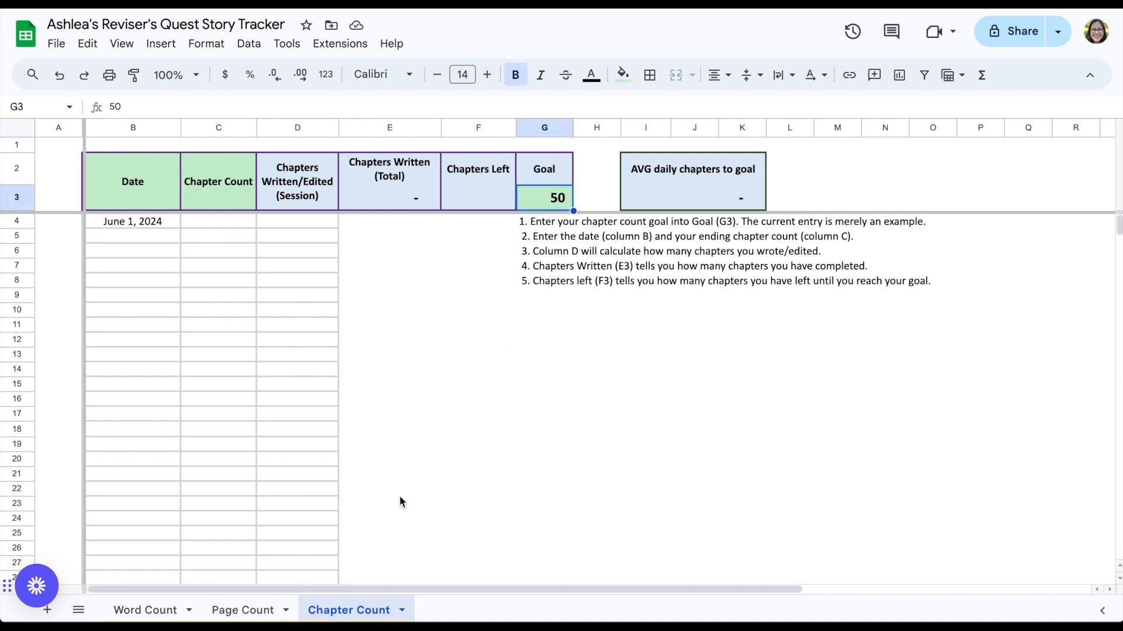
{"action": "left_click", "coordinate": [248, 610]}
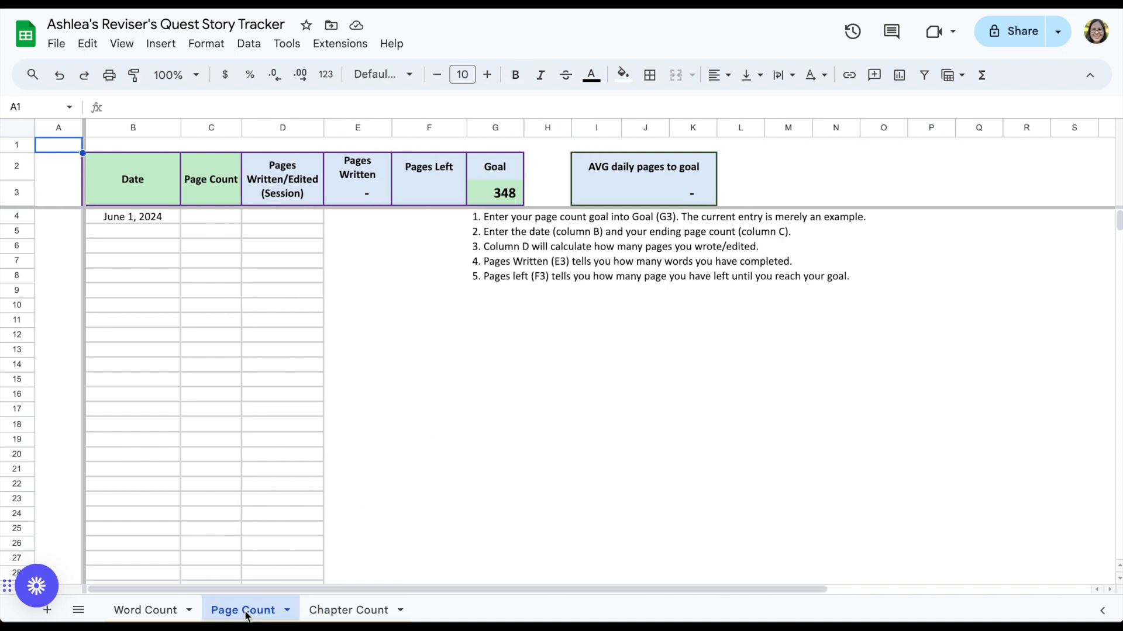
{"action": "left_click", "coordinate": [154, 619]}
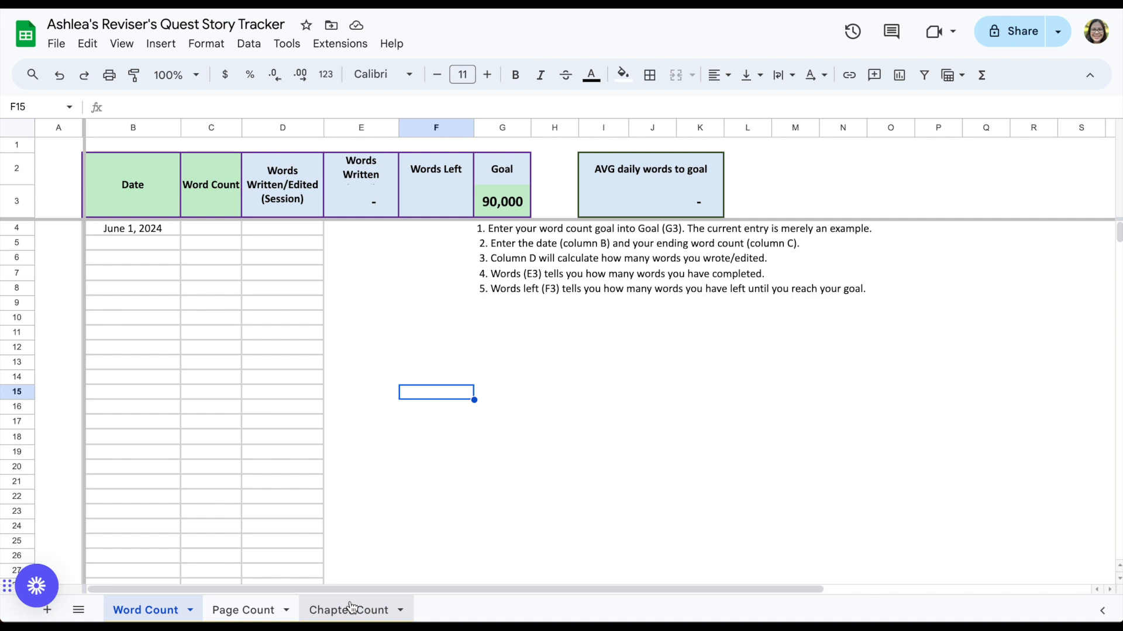
Step: Inspect the header, goal and formula cells of the Word Count sheet
{"action": "left_click", "coordinate": [511, 204]}
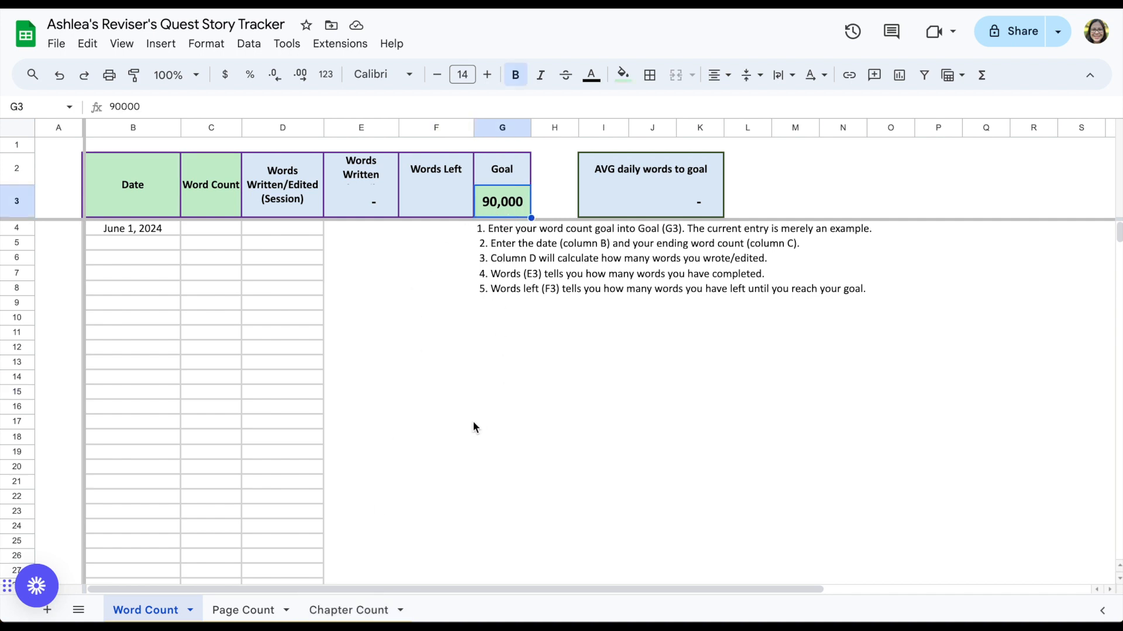
{"action": "left_click", "coordinate": [204, 209]}
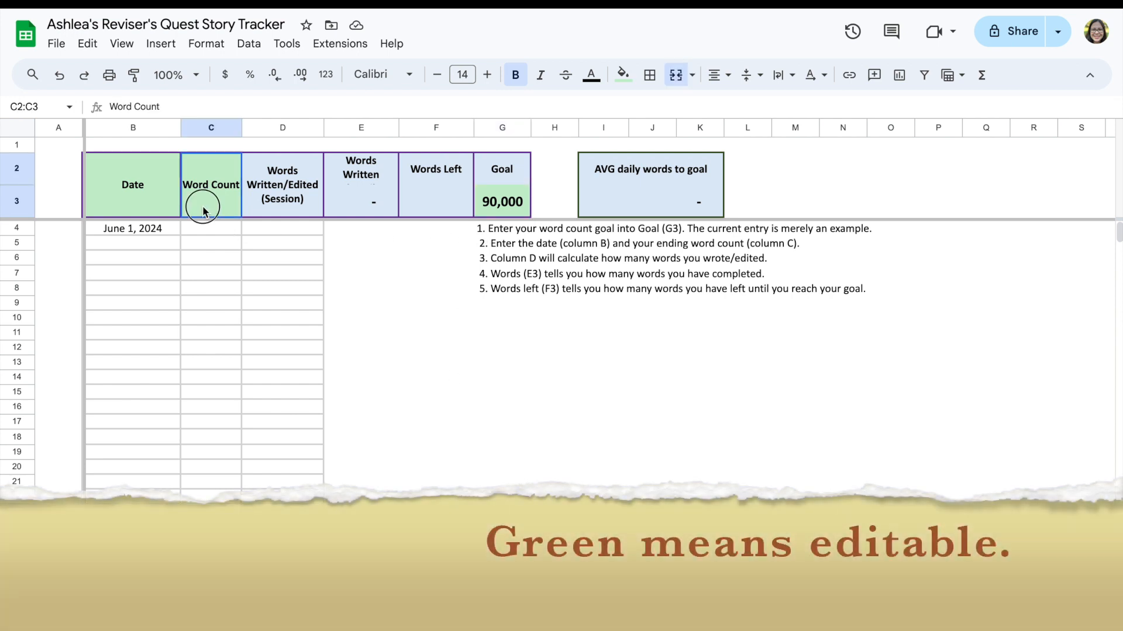
{"action": "left_click", "coordinate": [145, 202]}
{"action": "left_click", "coordinate": [500, 209]}
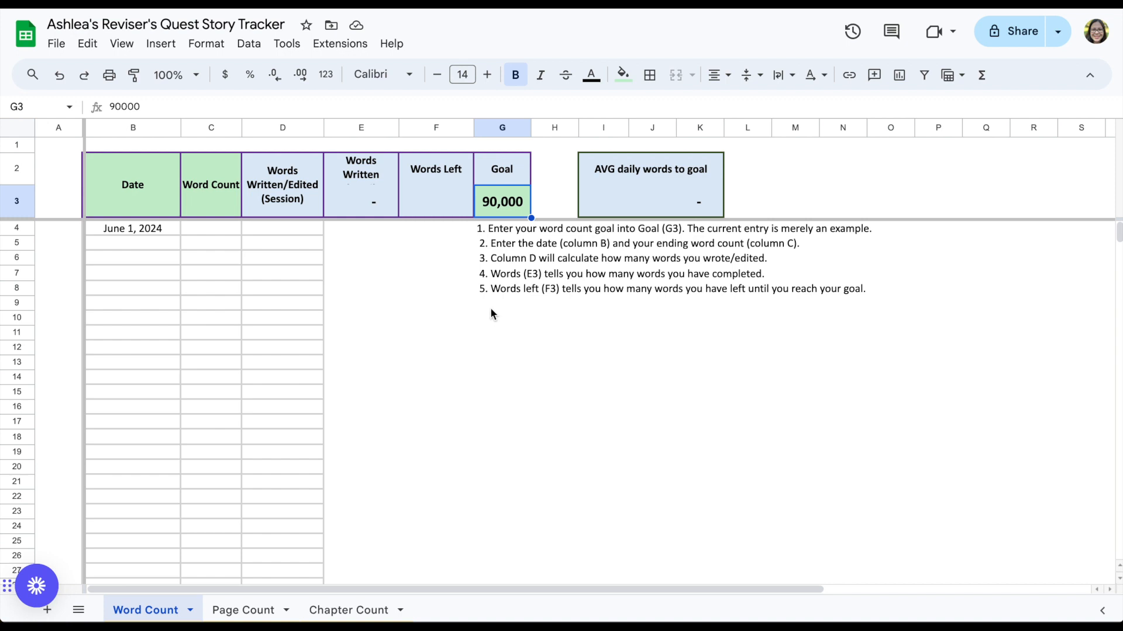
{"action": "left_click", "coordinate": [428, 192]}
{"action": "left_click", "coordinate": [359, 194]}
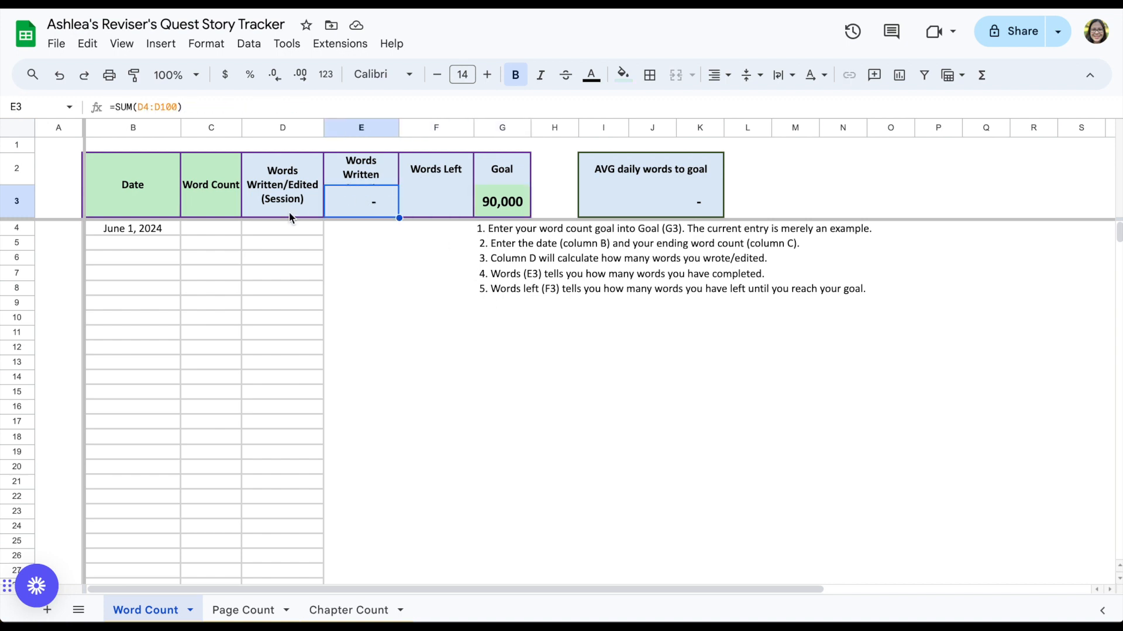
{"action": "left_click", "coordinate": [299, 300]}
{"action": "left_click", "coordinate": [304, 395]}
{"action": "left_click", "coordinate": [299, 469]}
{"action": "left_click", "coordinate": [316, 288]}
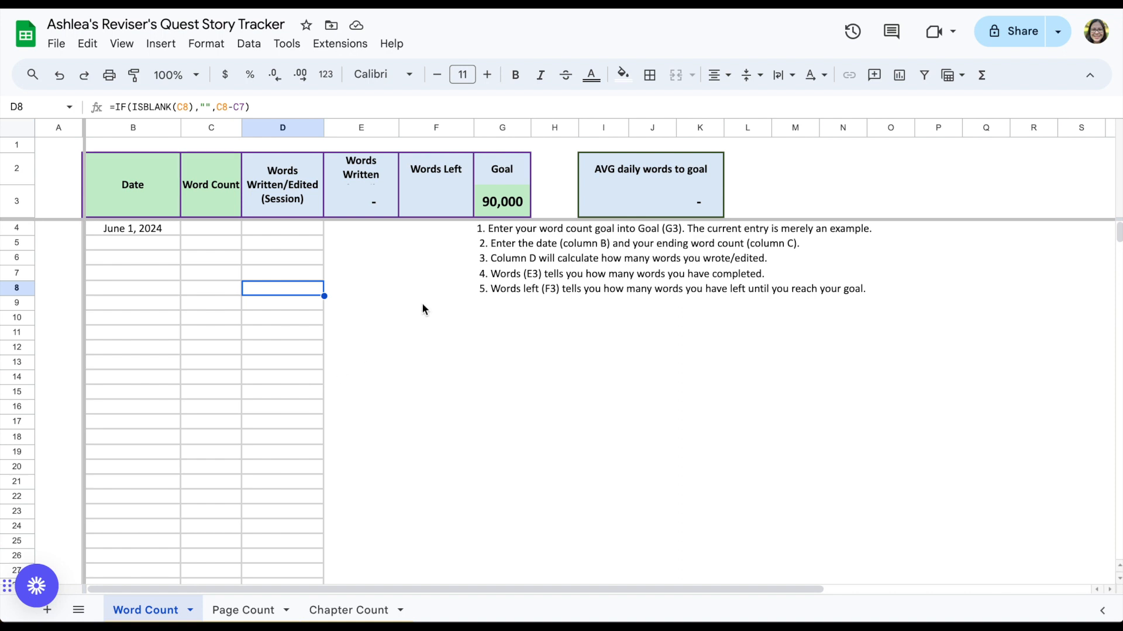
{"action": "left_click", "coordinate": [652, 193]}
{"action": "left_click", "coordinate": [419, 211]}
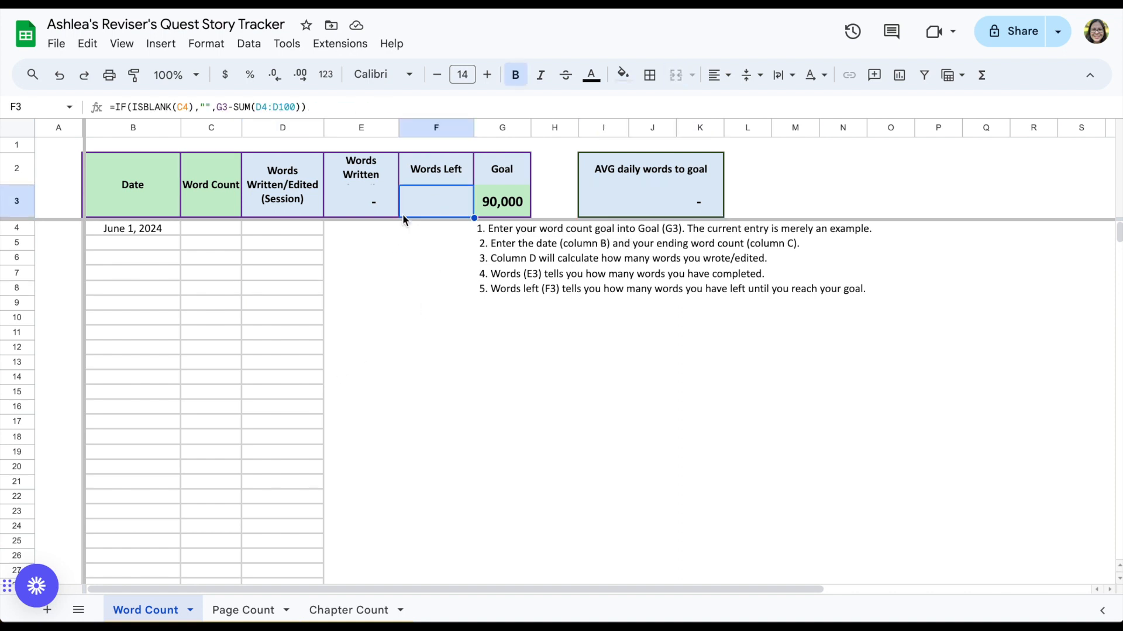
{"action": "left_click", "coordinate": [354, 209]}
{"action": "left_click", "coordinate": [289, 200]}
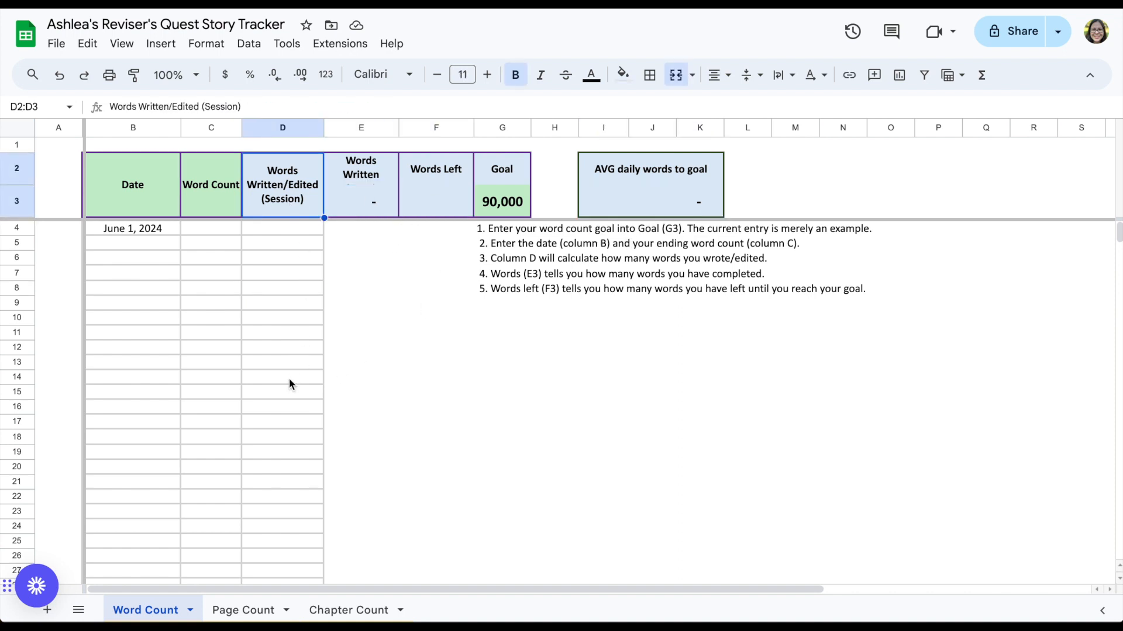
{"action": "left_click", "coordinate": [303, 274]}
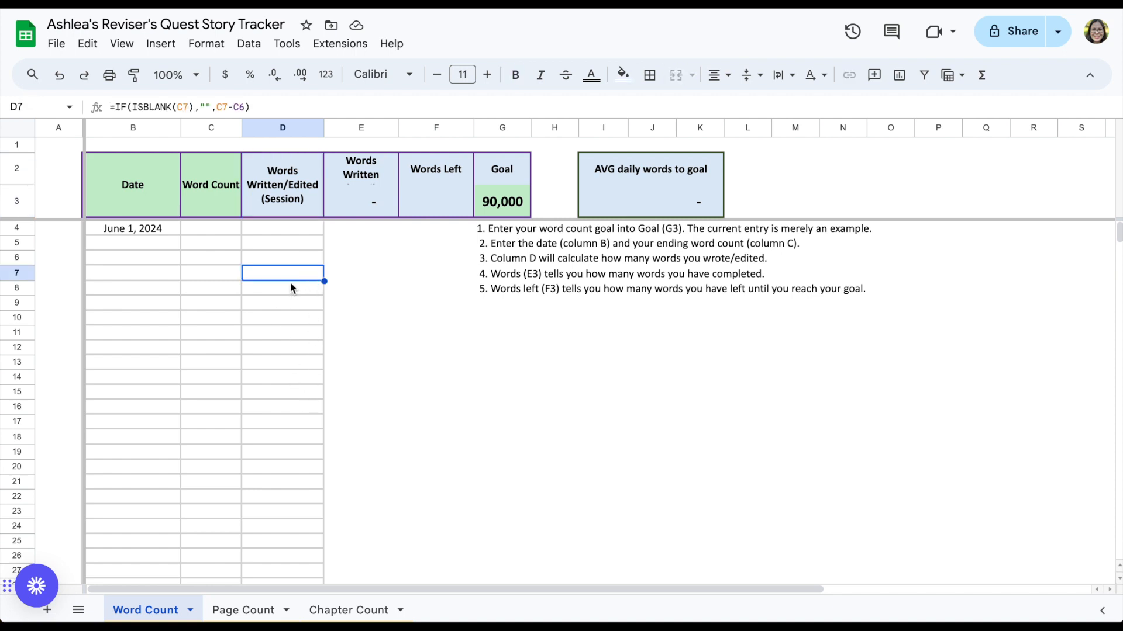
Step: Overwrite the session formula in D7 with 0, then undo that change
{"action": "type", "text": "0"}
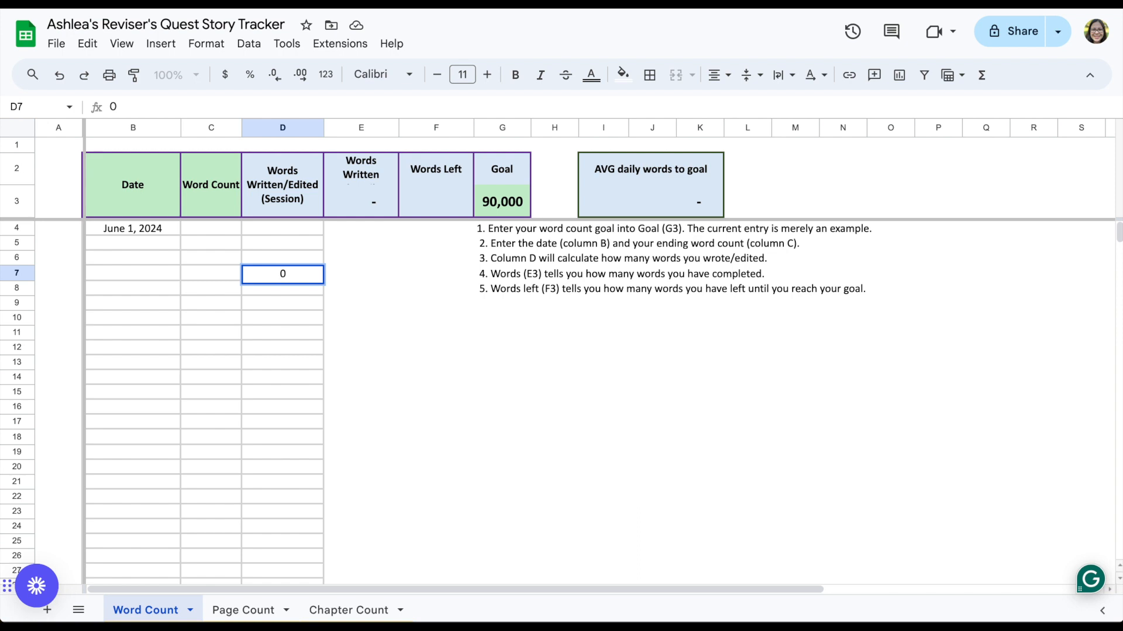
{"action": "key", "text": "Return"}
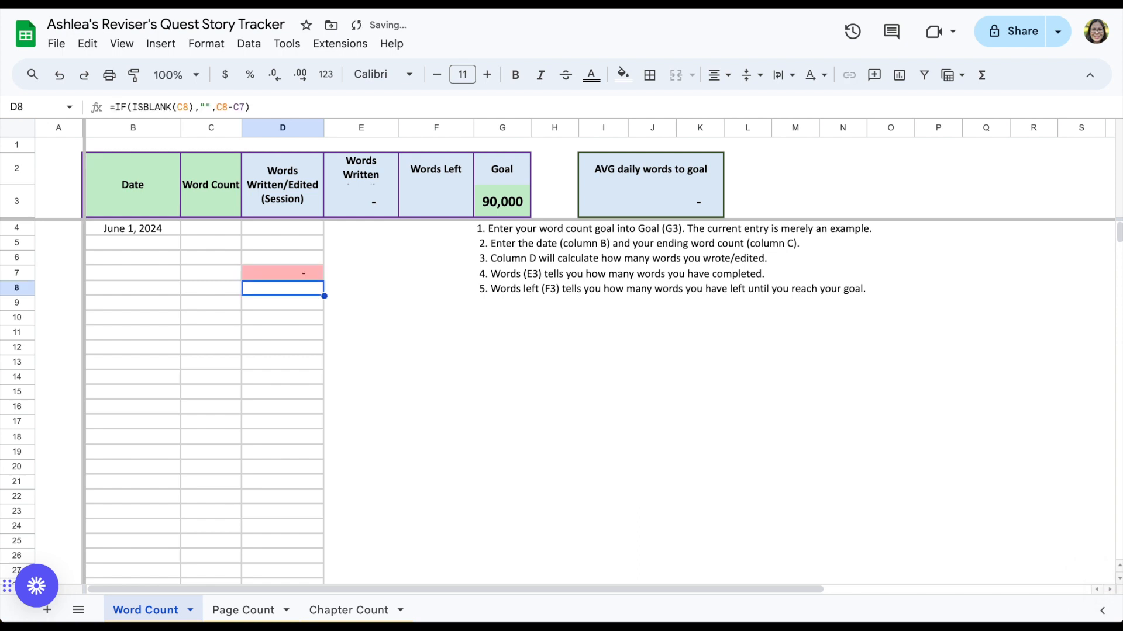
{"action": "left_click", "coordinate": [274, 277]}
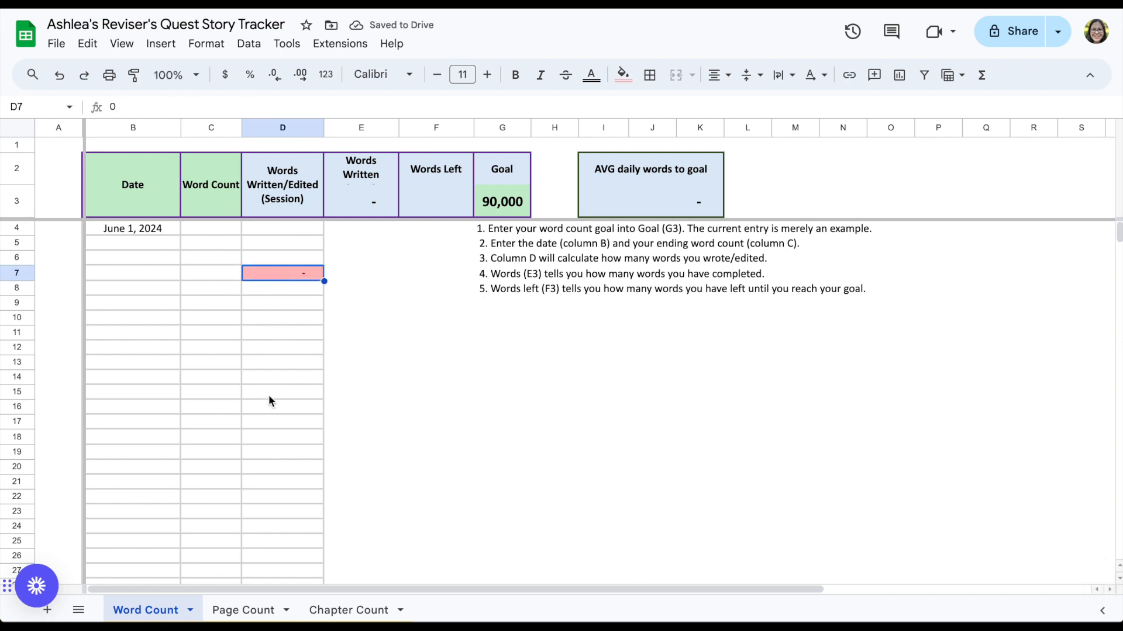
{"action": "key", "text": "ctrl+z"}
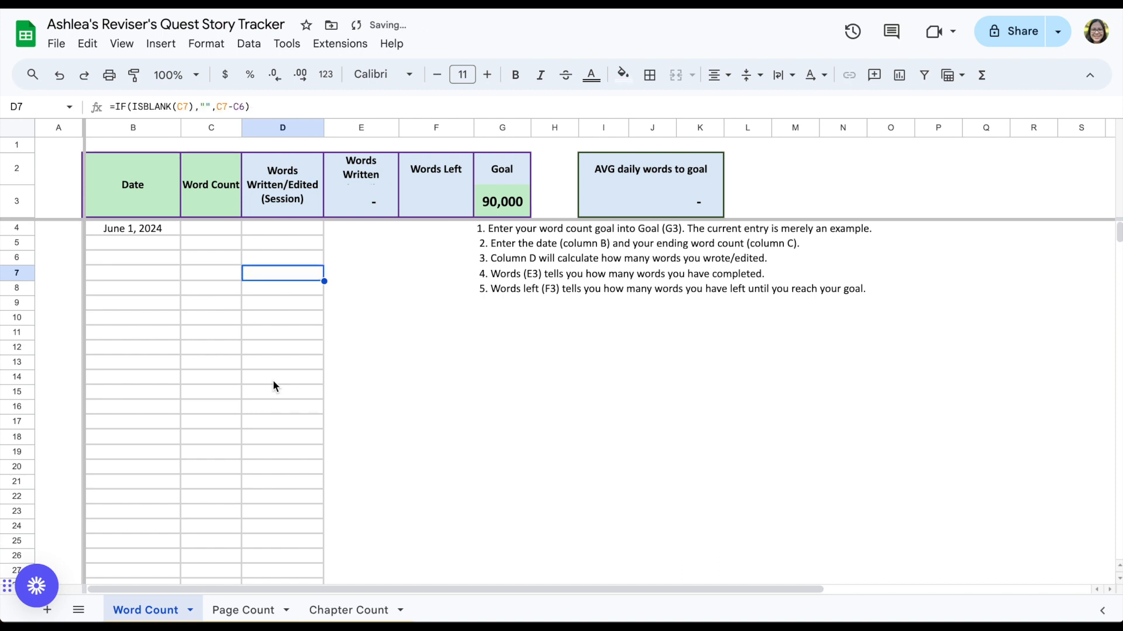
Step: Examine D7's formula and the Goal cell, Date column and Word Count column
{"action": "left_click", "coordinate": [261, 104]}
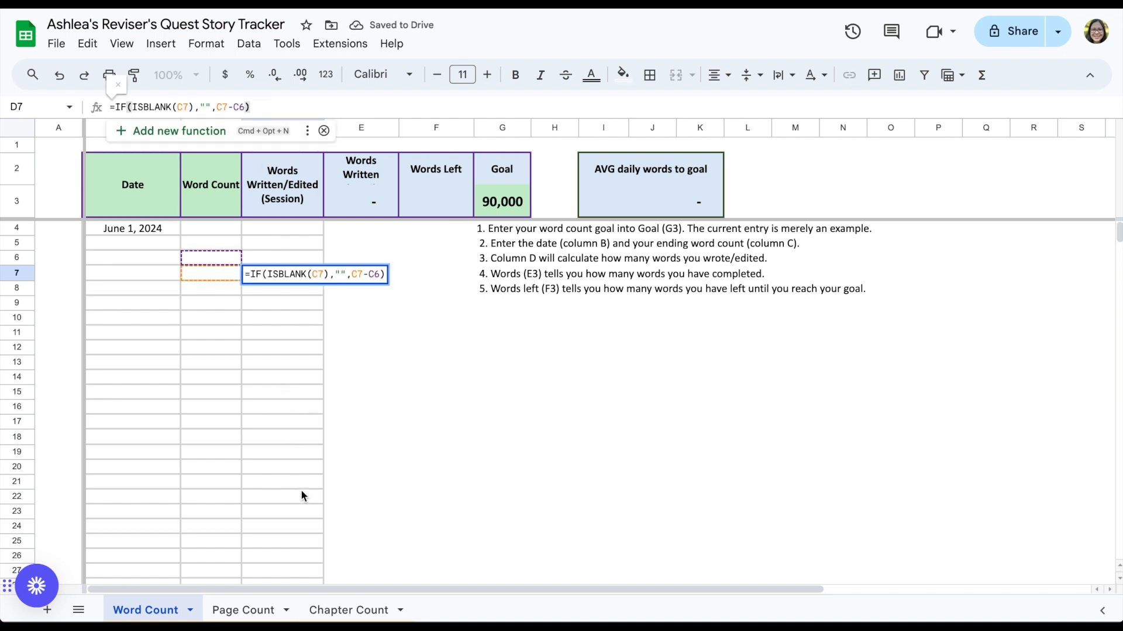
{"action": "left_click", "coordinate": [291, 392]}
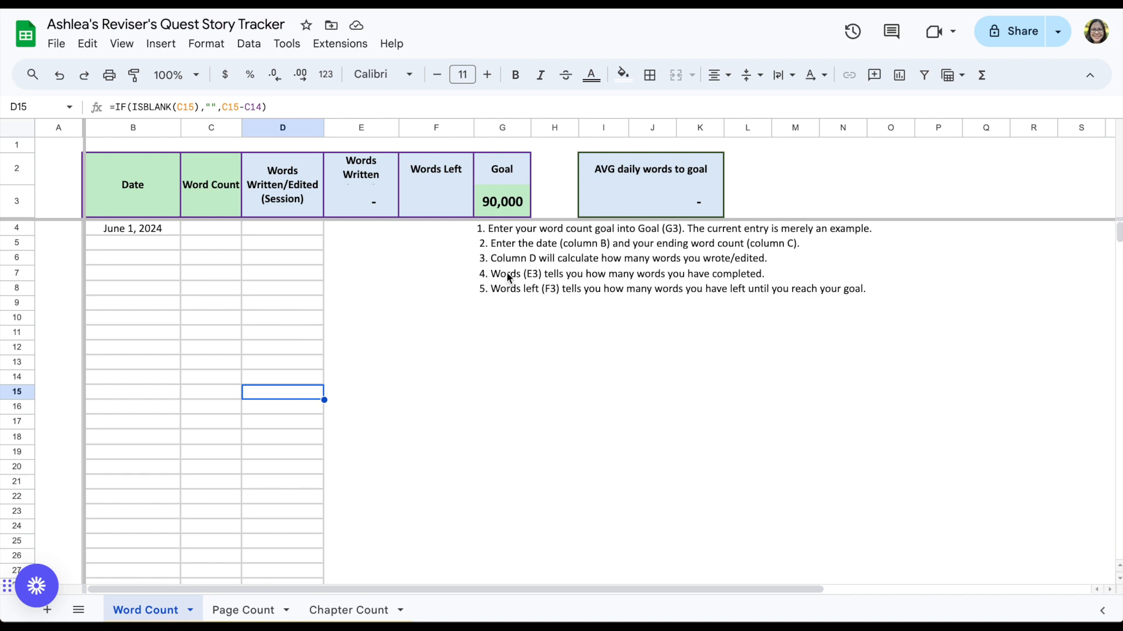
{"action": "left_click", "coordinate": [510, 202]}
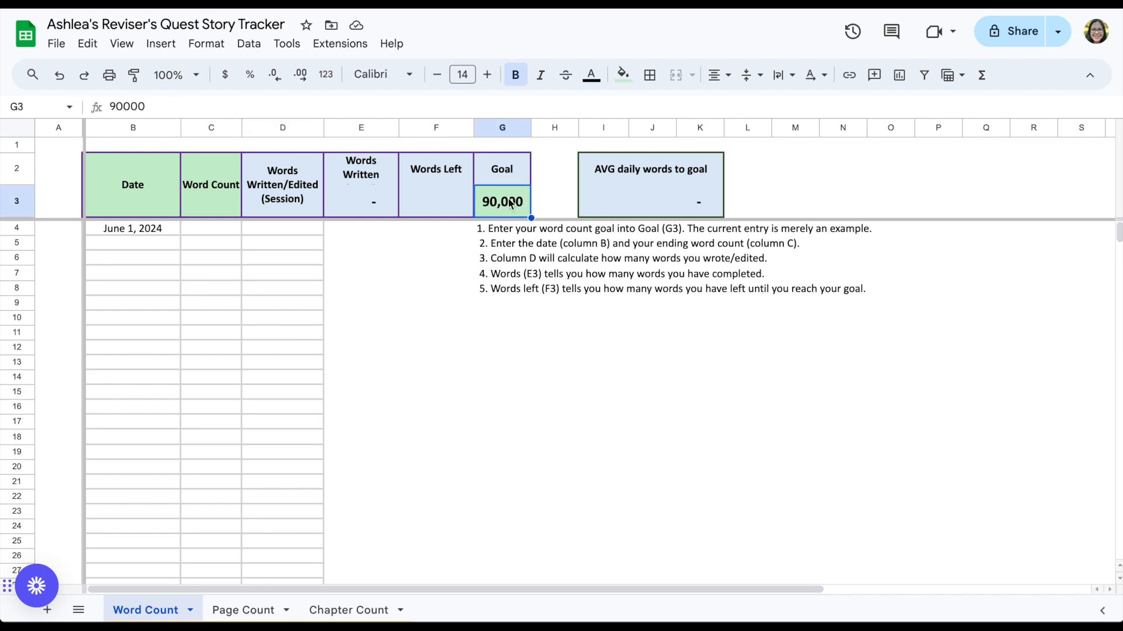
{"action": "left_click", "coordinate": [138, 127]}
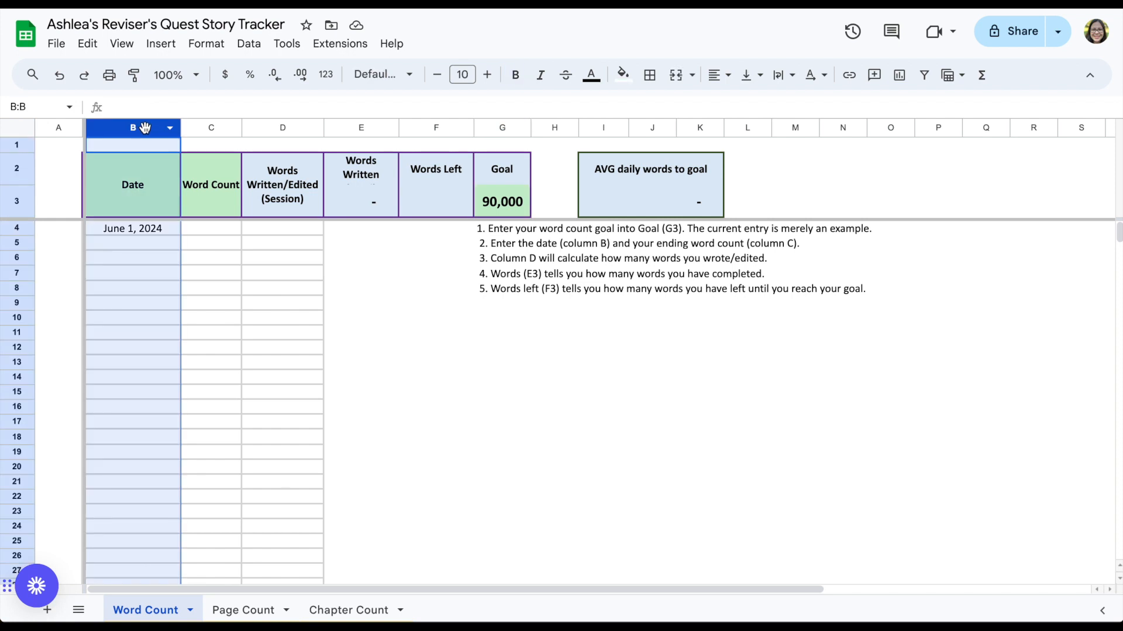
{"action": "left_click", "coordinate": [208, 128]}
Step: Set the word count goal in the Goal cell to 89000
{"action": "left_click", "coordinate": [519, 204]}
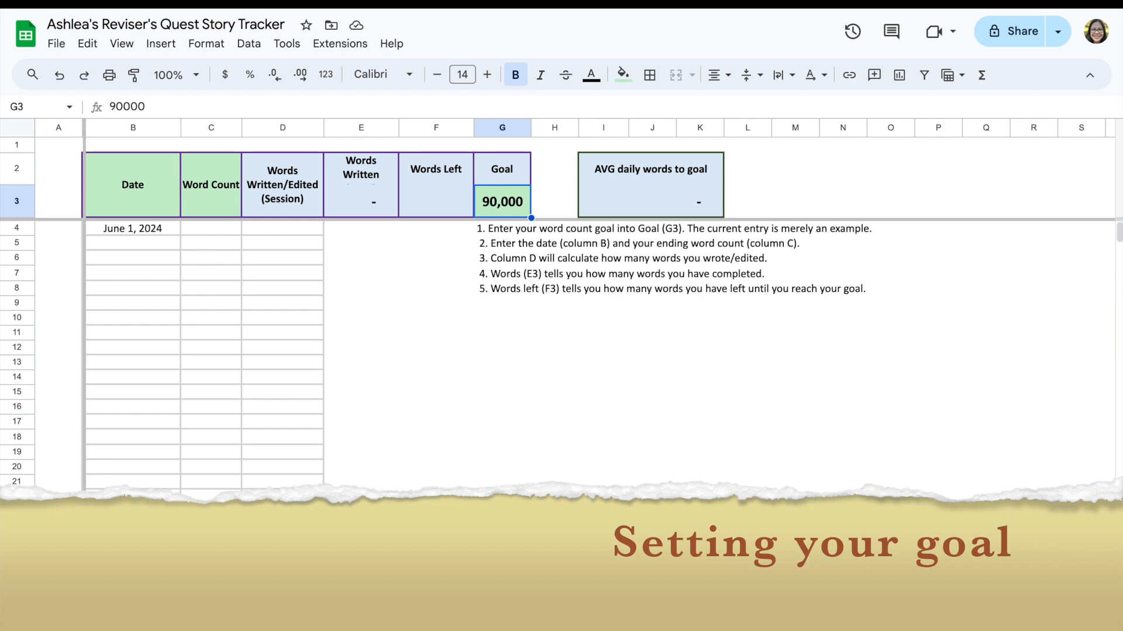
{"action": "type", "text": "89000"}
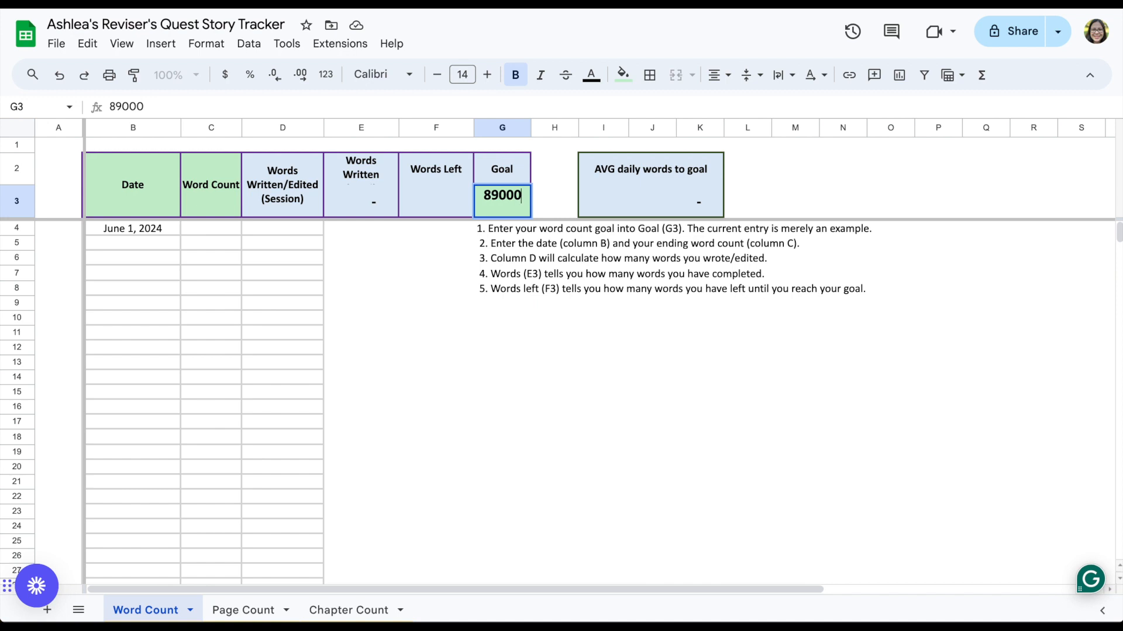
{"action": "key", "text": "Return"}
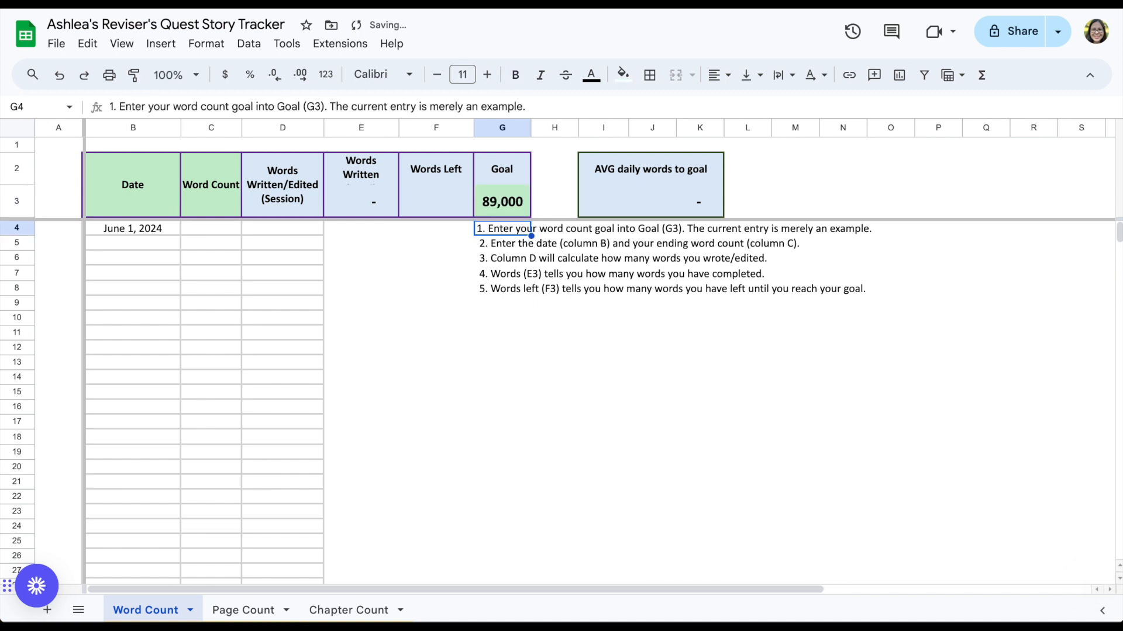
{"action": "left_click", "coordinate": [133, 230]}
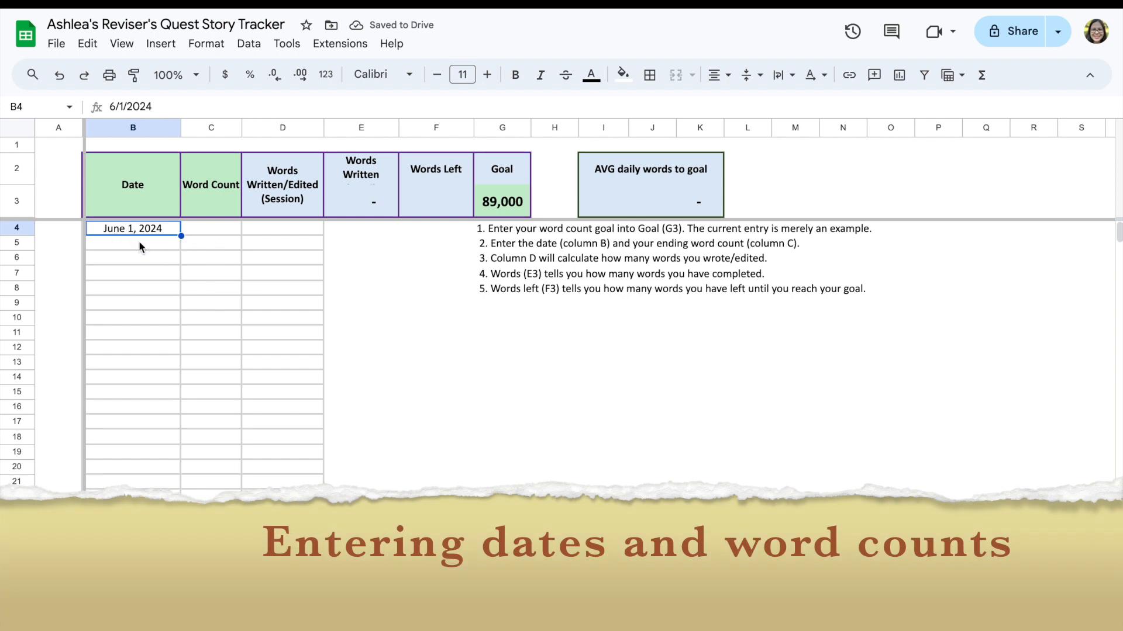
Step: Enter 1200 as the word count for June 1, 2024
{"action": "left_click", "coordinate": [201, 232]}
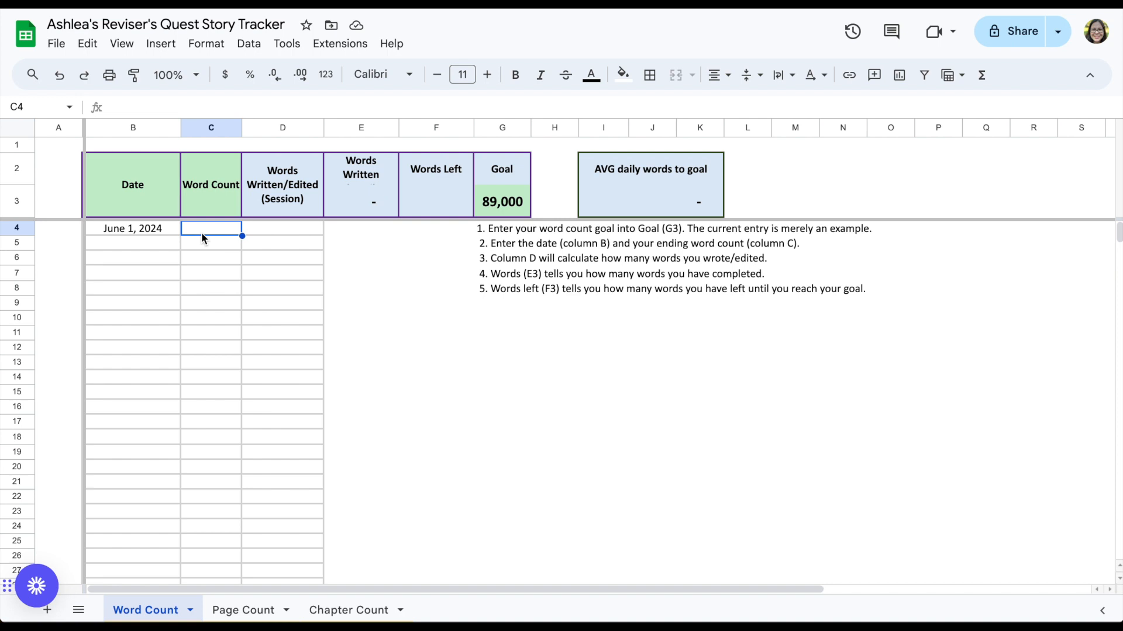
{"action": "type", "text": "1200"}
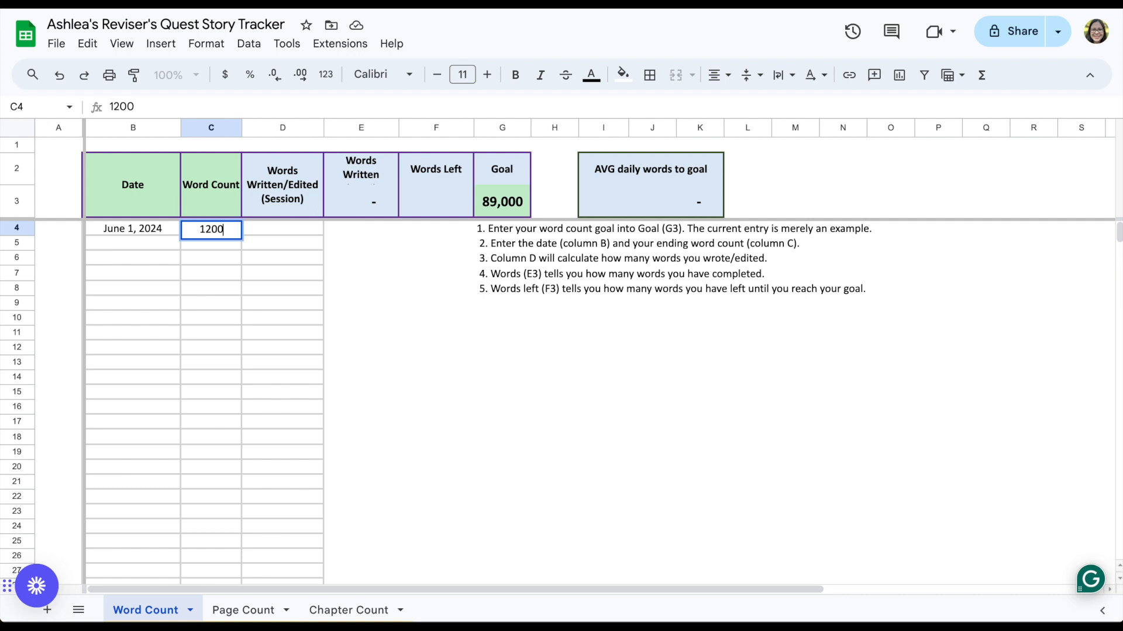
{"action": "key", "text": "Return"}
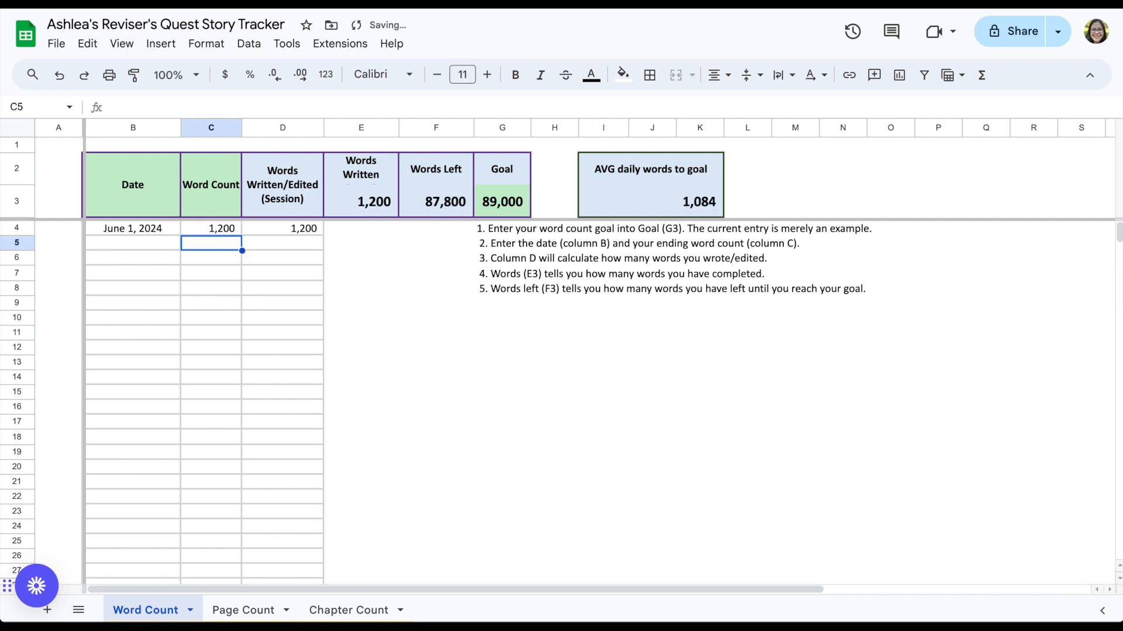
Step: Log June 2 in the next Date cell with a word count of 2700
{"action": "left_click", "coordinate": [170, 243]}
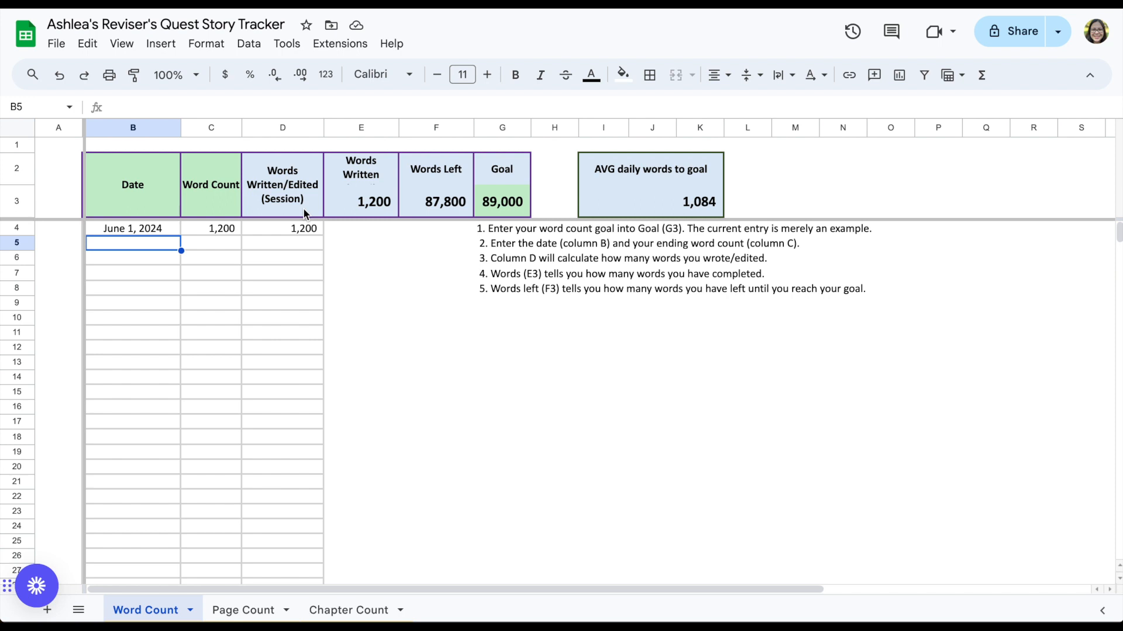
{"action": "type", "text": "June "}
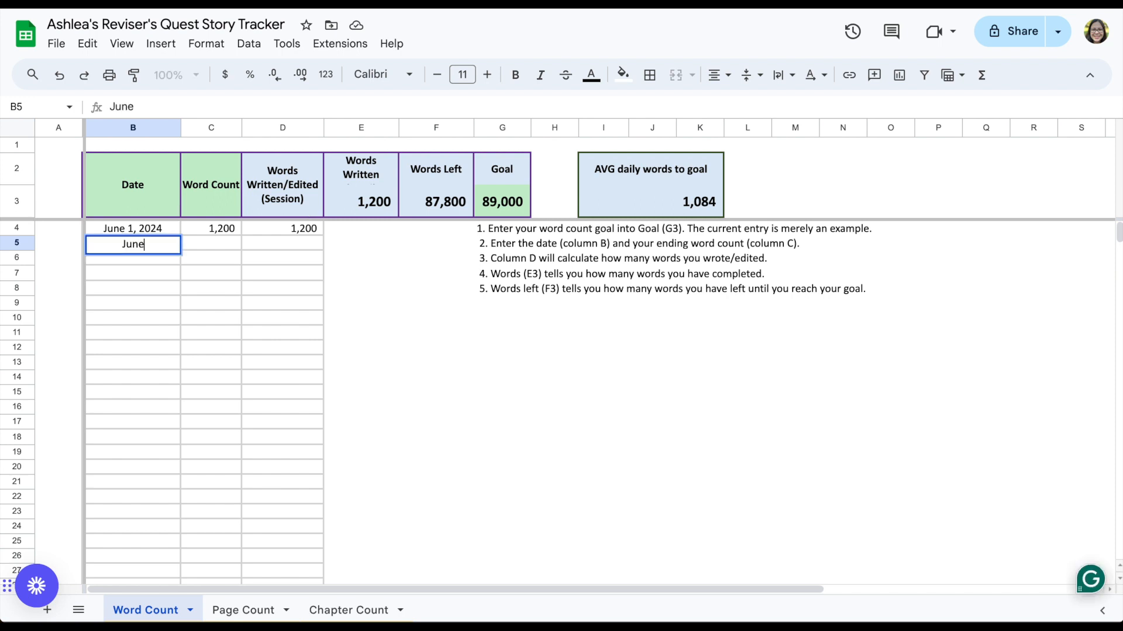
{"action": "type", "text": "2"}
{"action": "key", "text": "Tab"}
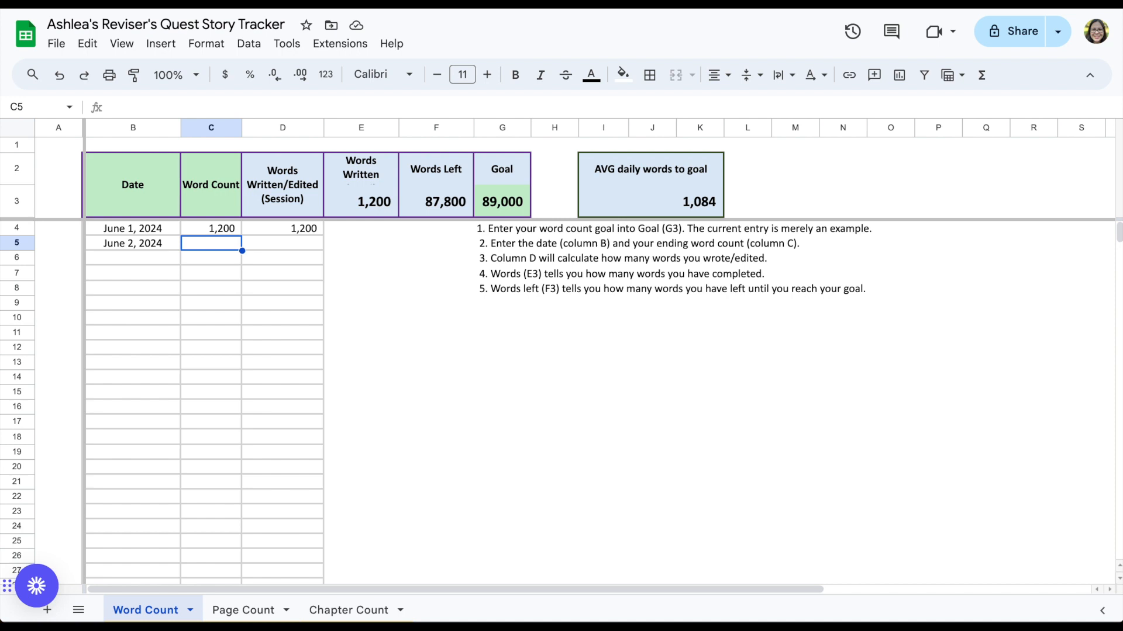
{"action": "type", "text": "2700"}
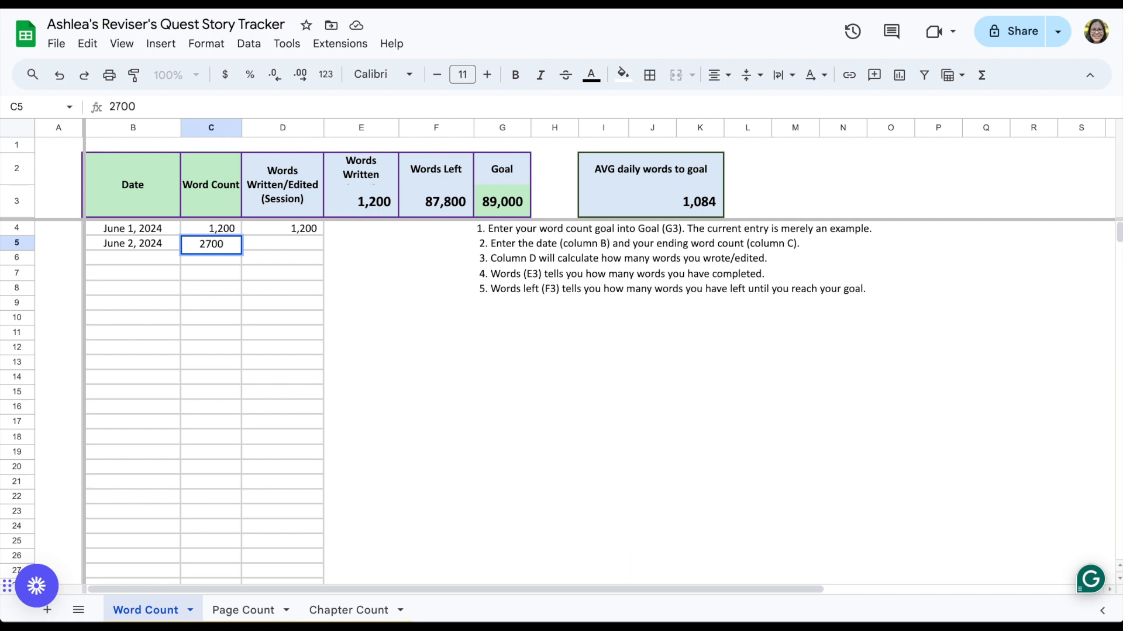
{"action": "key", "text": "Tab"}
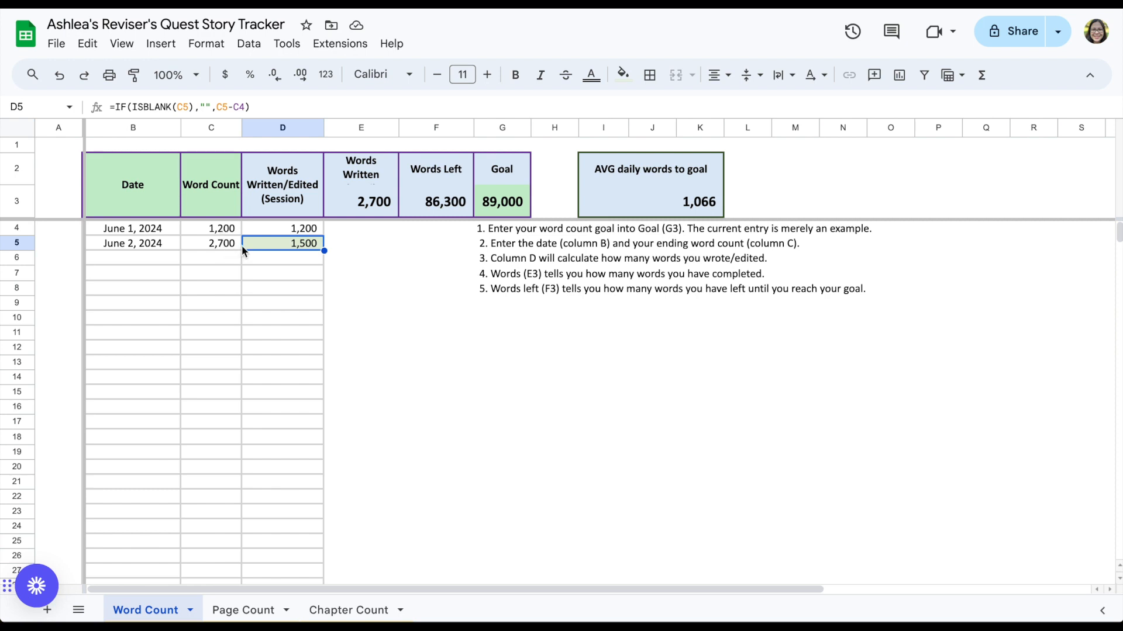
Step: Inspect the formulas behind the session, Words Written, Words Left and AVG daily words to goal cells
{"action": "left_click", "coordinate": [218, 244]}
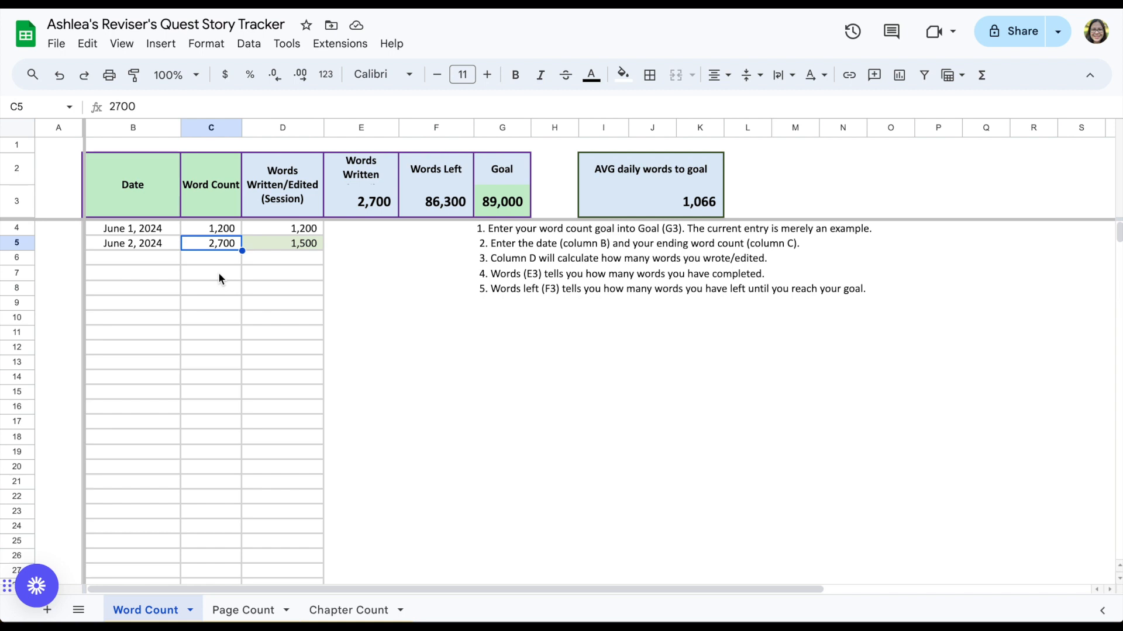
{"action": "left_click", "coordinate": [300, 242]}
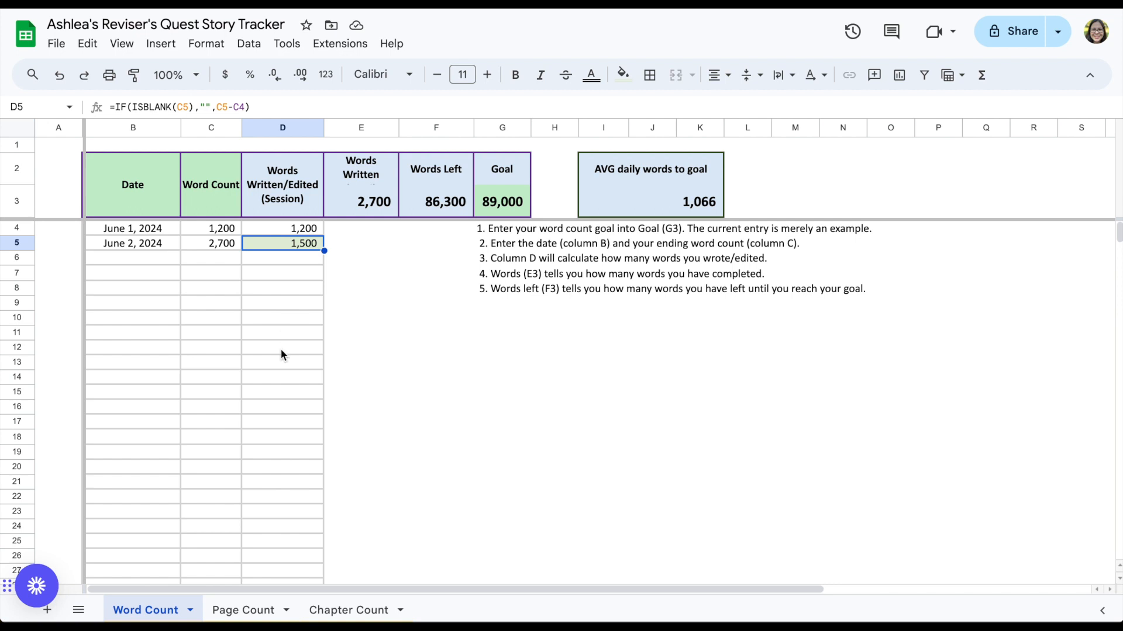
{"action": "left_click", "coordinate": [374, 209]}
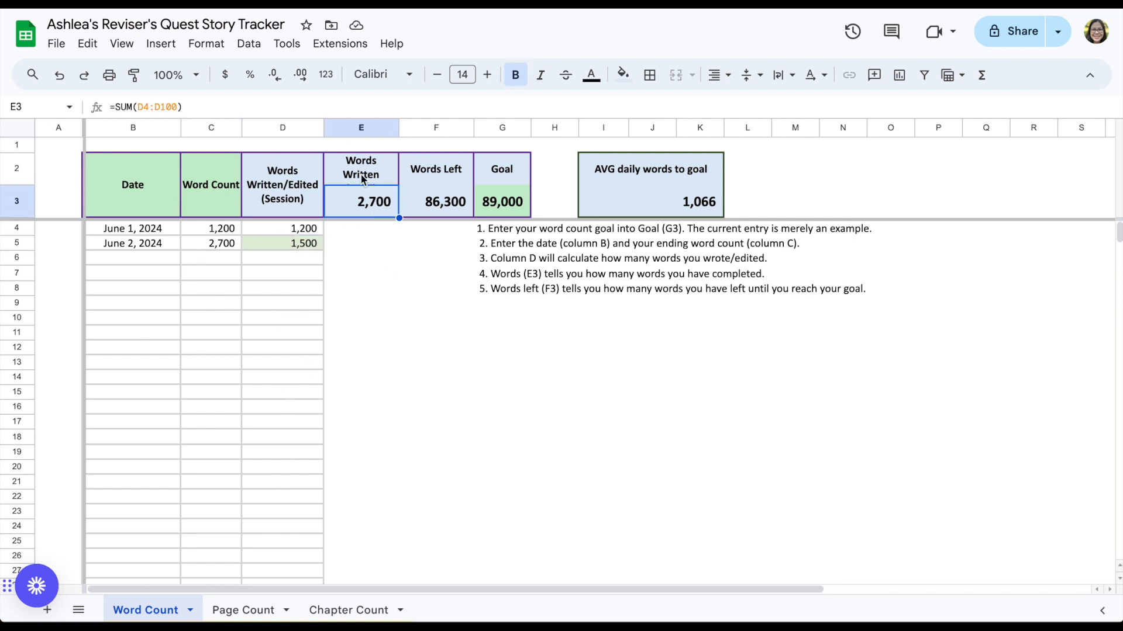
{"action": "left_click", "coordinate": [208, 248]}
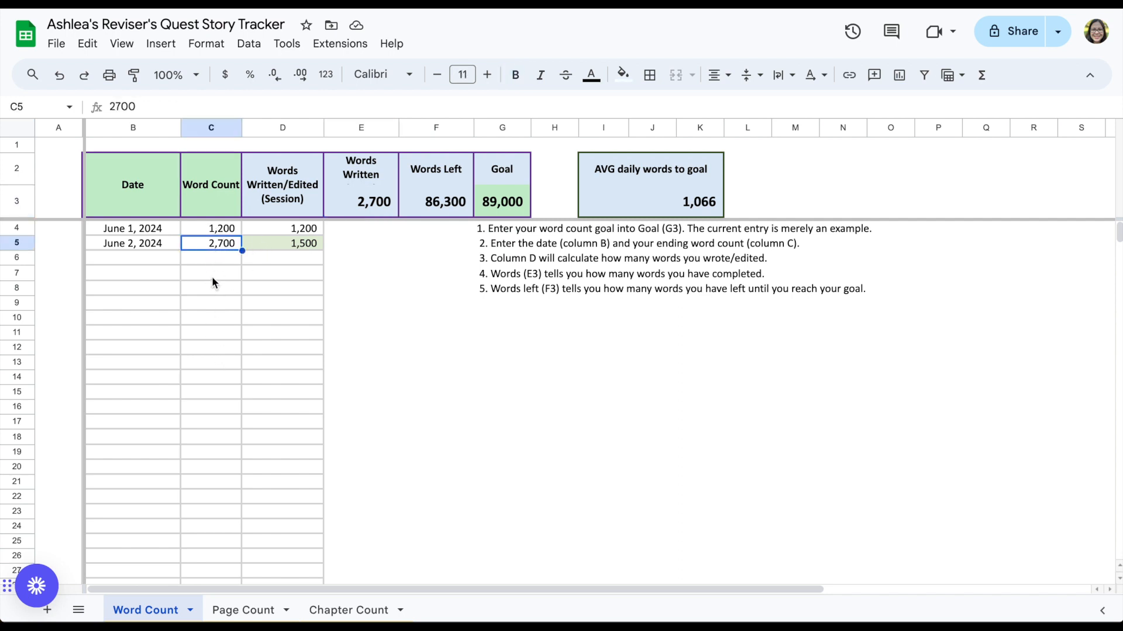
{"action": "left_click", "coordinate": [358, 211]}
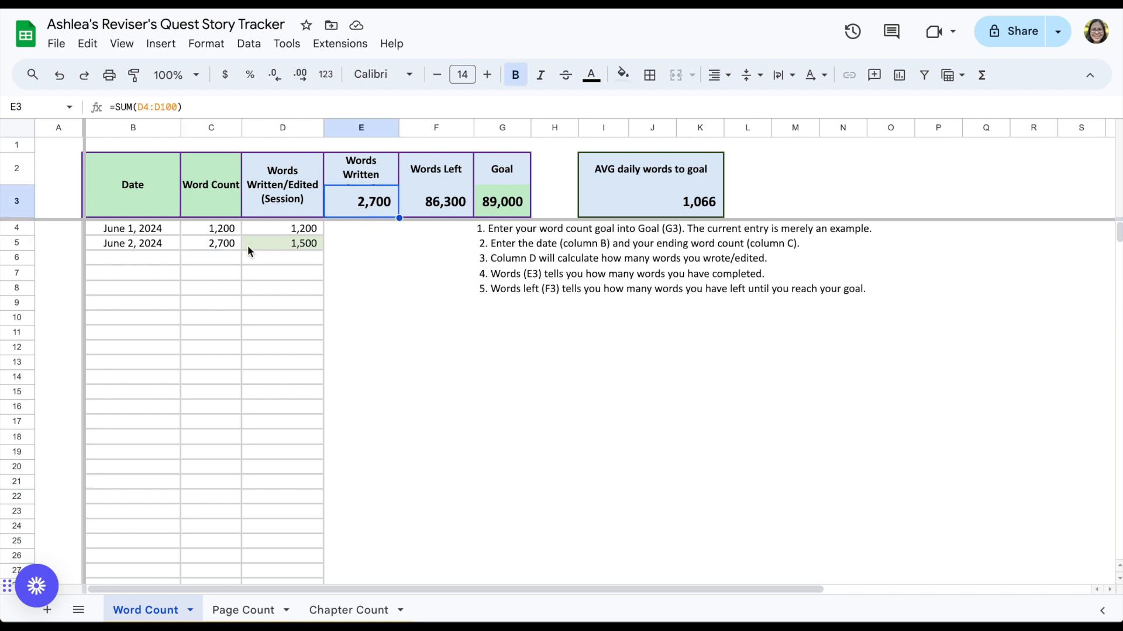
{"action": "left_click", "coordinate": [217, 244]}
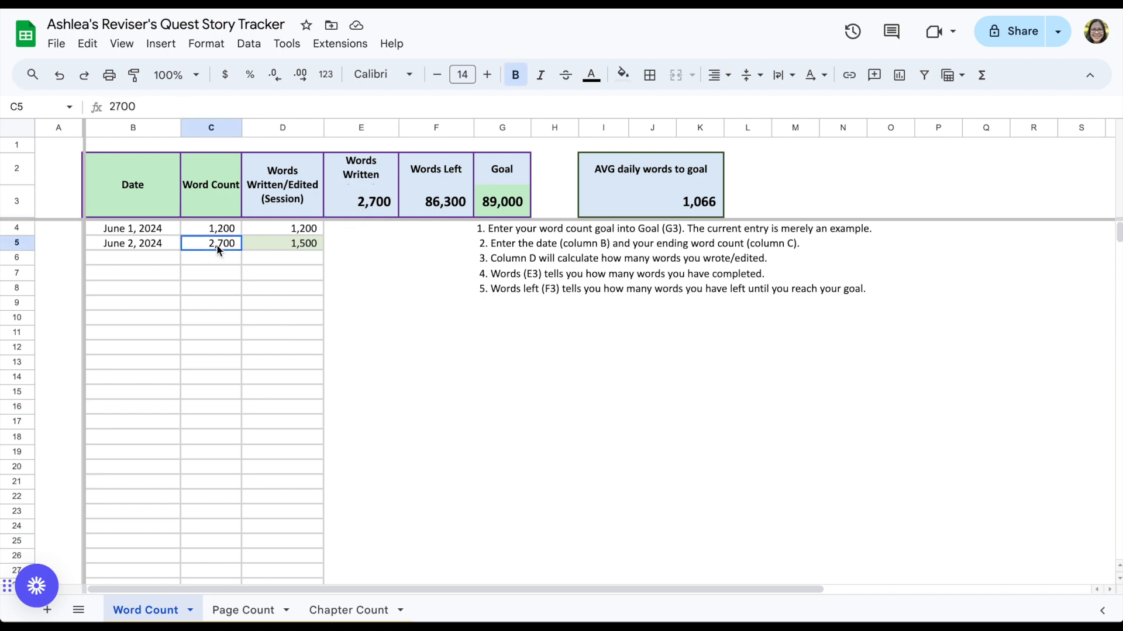
{"action": "left_click", "coordinate": [445, 209]}
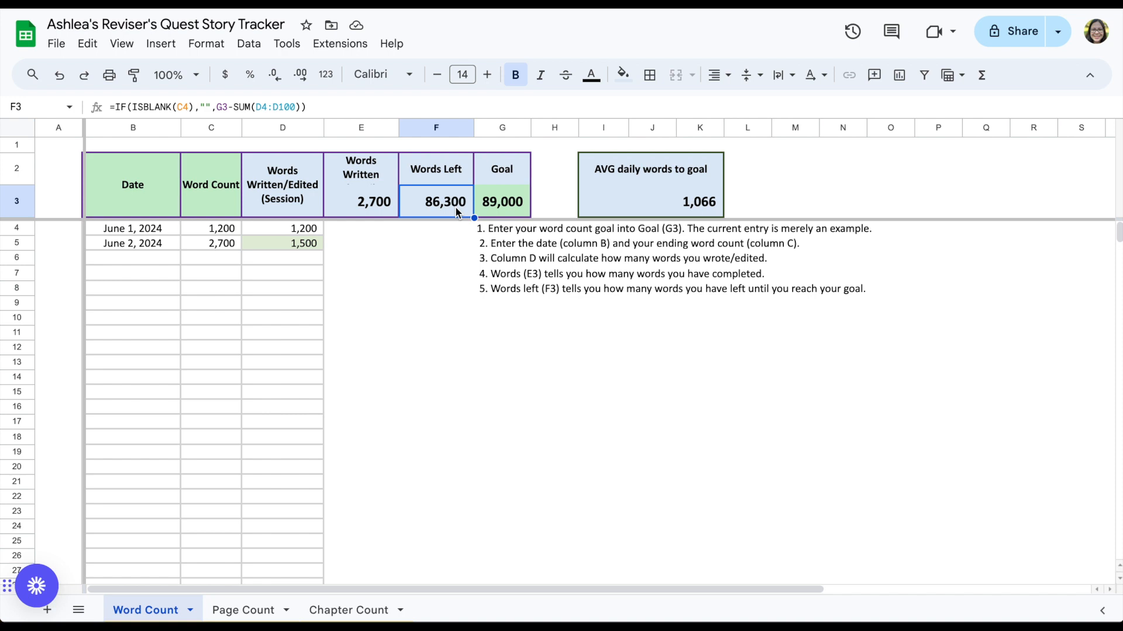
{"action": "left_click", "coordinate": [690, 205]}
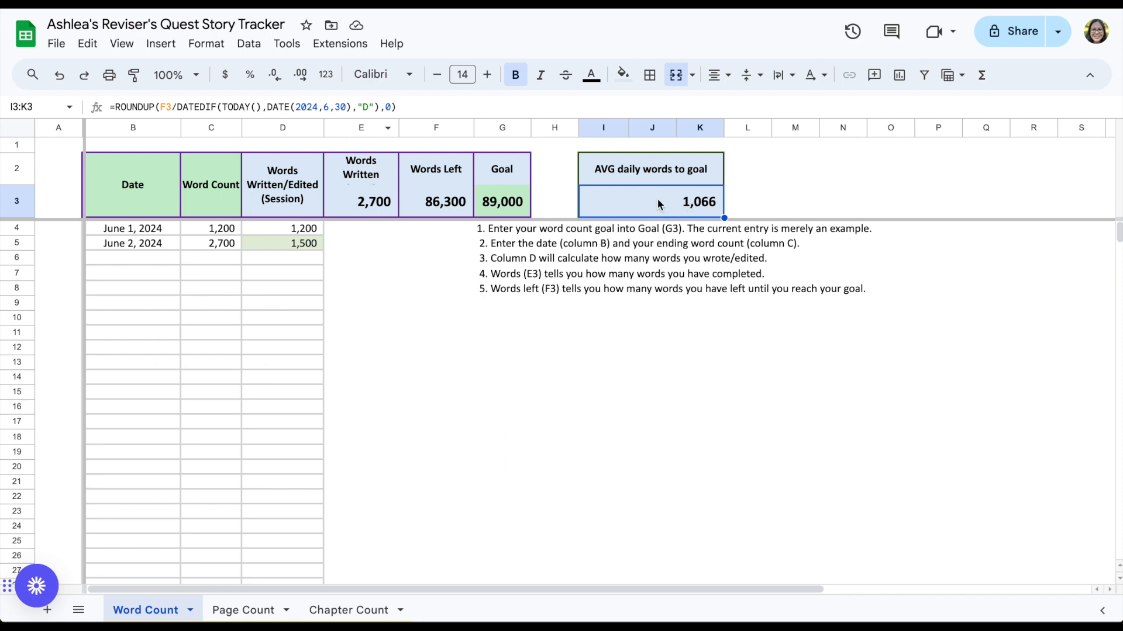
Step: Log the date 6/3/24 in the next row with a word count of 3000
{"action": "left_click", "coordinate": [107, 262]}
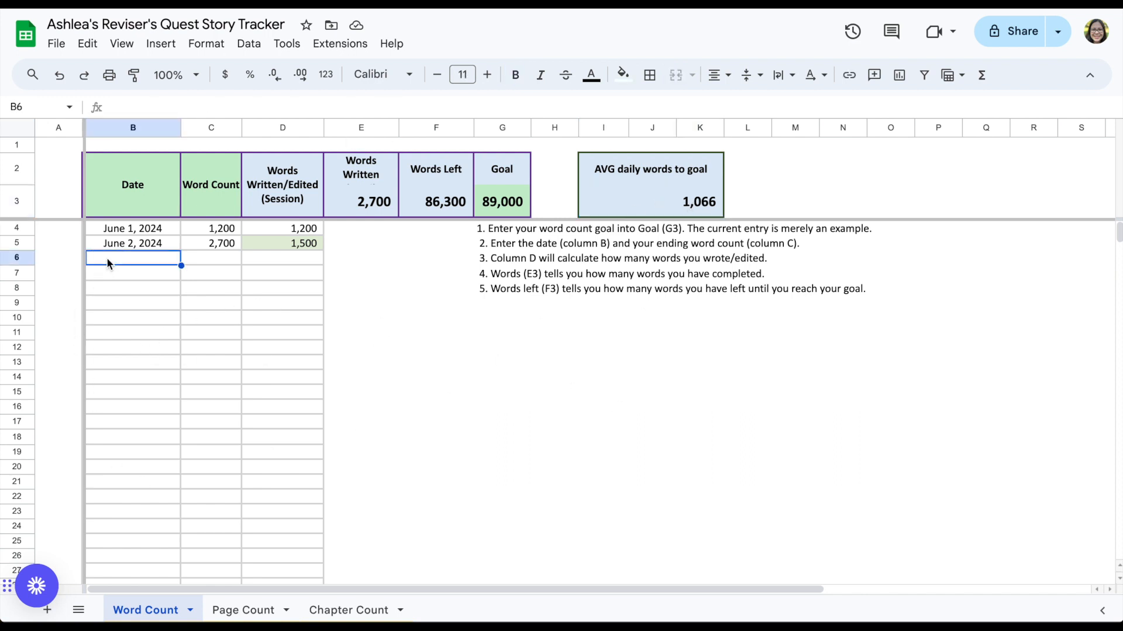
{"action": "type", "text": "6/2"}
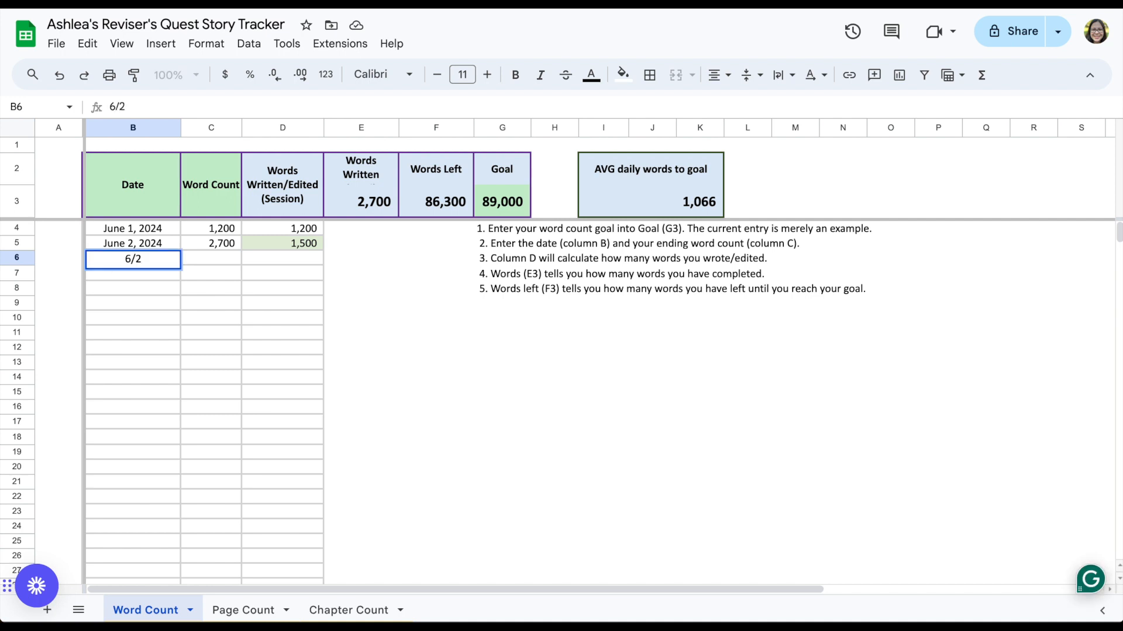
{"action": "key", "text": "BackSpace"}
{"action": "type", "text": "3/20"}
{"action": "key", "text": "BackSpace"}
{"action": "type", "text": "4"}
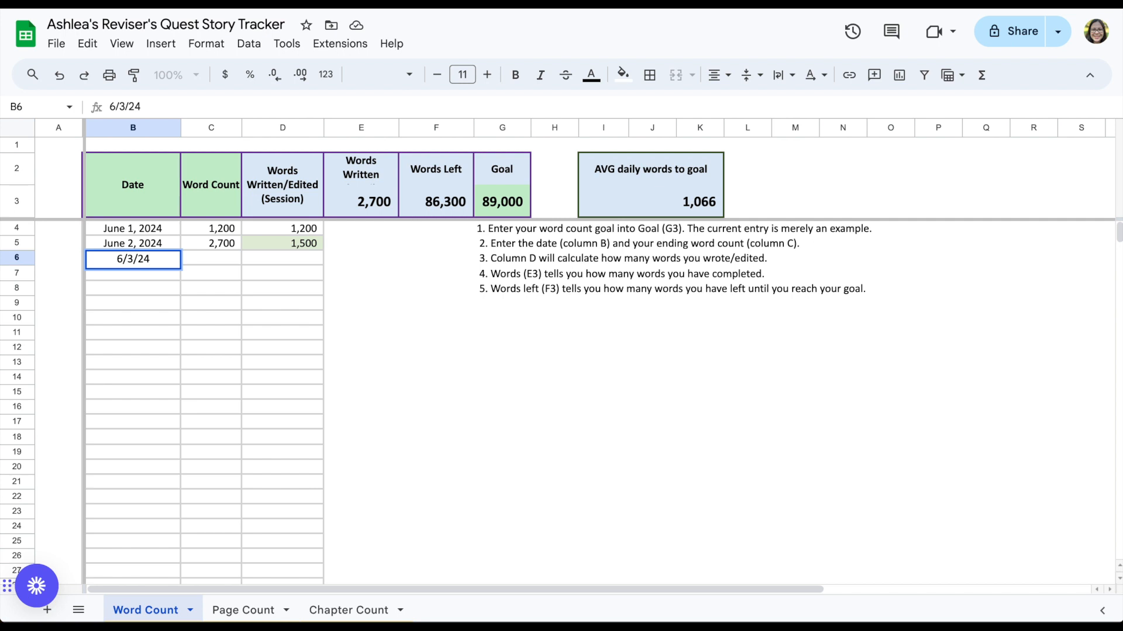
{"action": "key", "text": "Tab"}
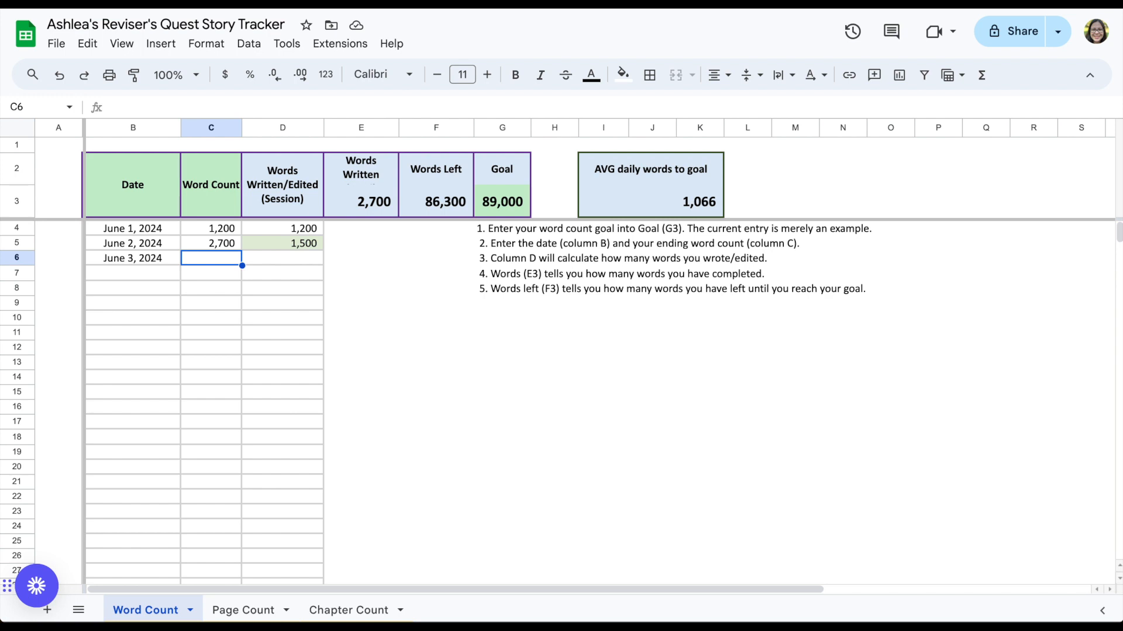
{"action": "type", "text": "3000"}
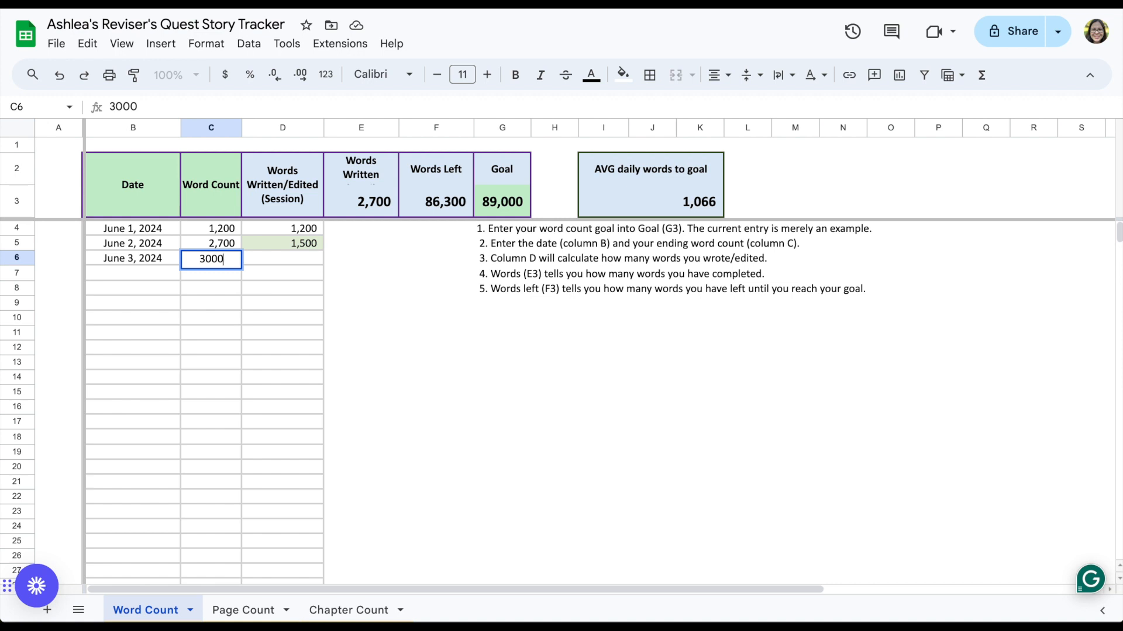
{"action": "key", "text": "Return"}
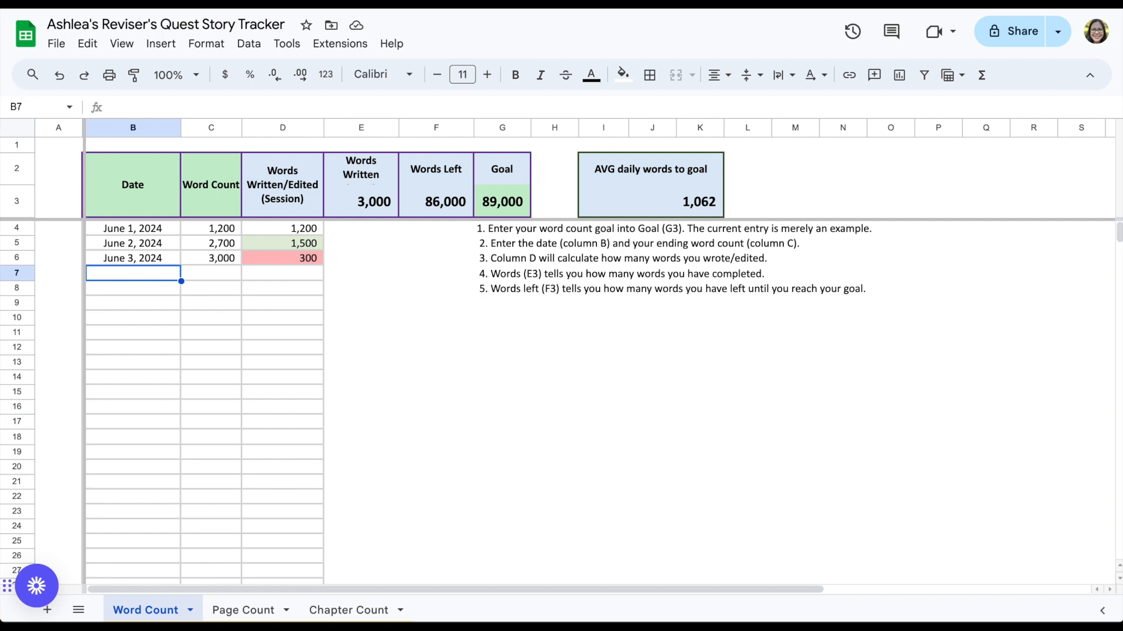
Step: Log June 4 in the next row with a word count of 4500
{"action": "type", "text": "June"}
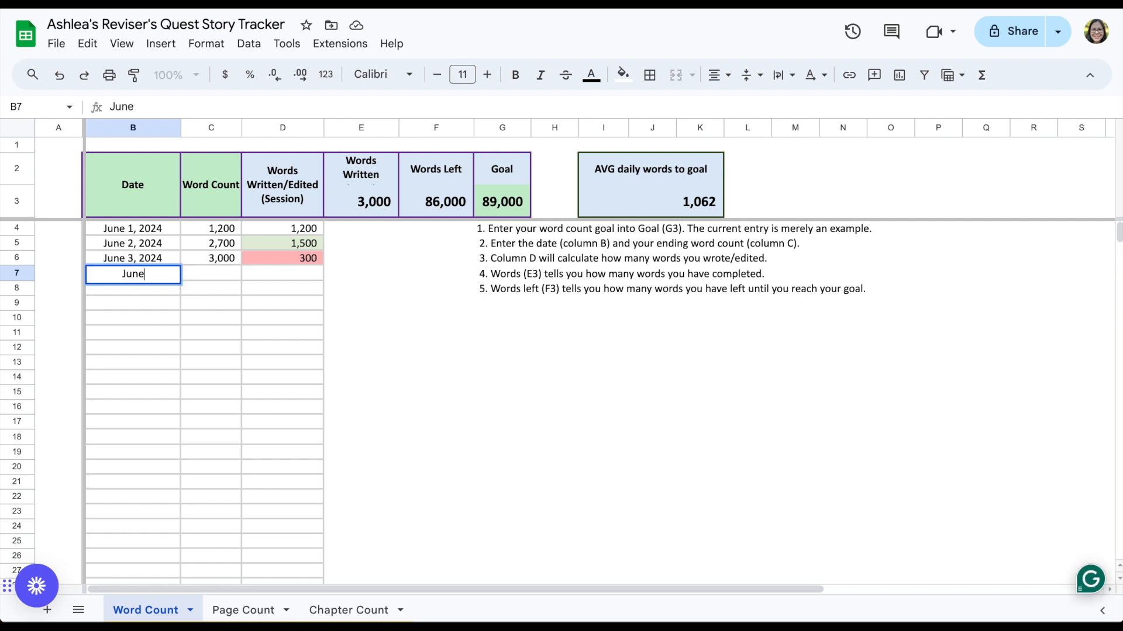
{"action": "type", "text": " 4"}
{"action": "key", "text": "Tab"}
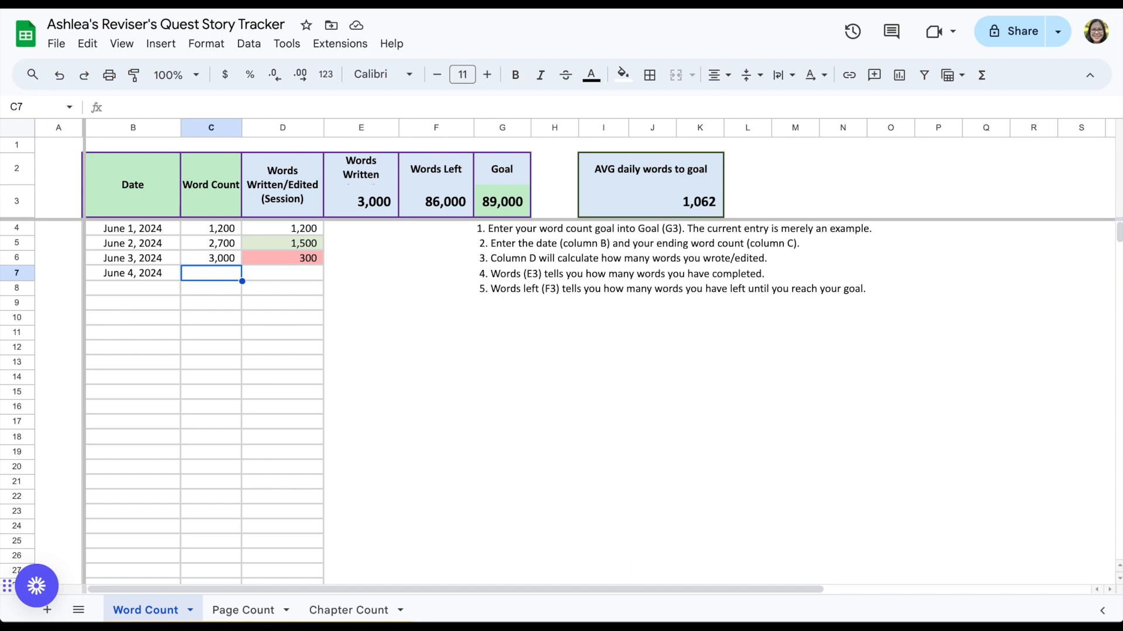
{"action": "type", "text": "4500"}
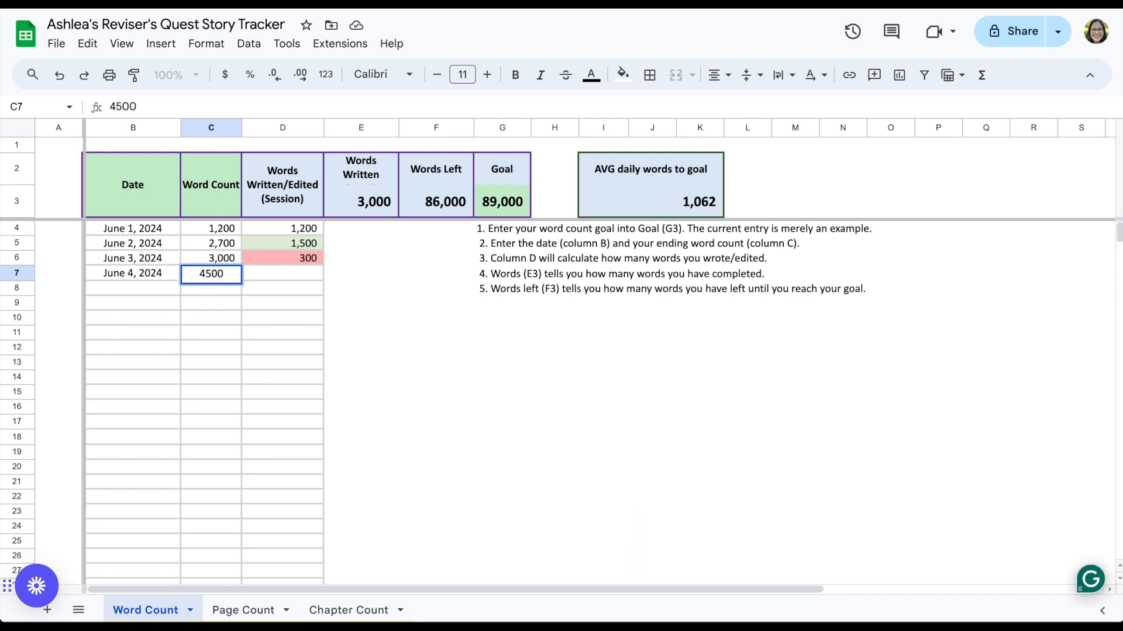
{"action": "key", "text": "Return"}
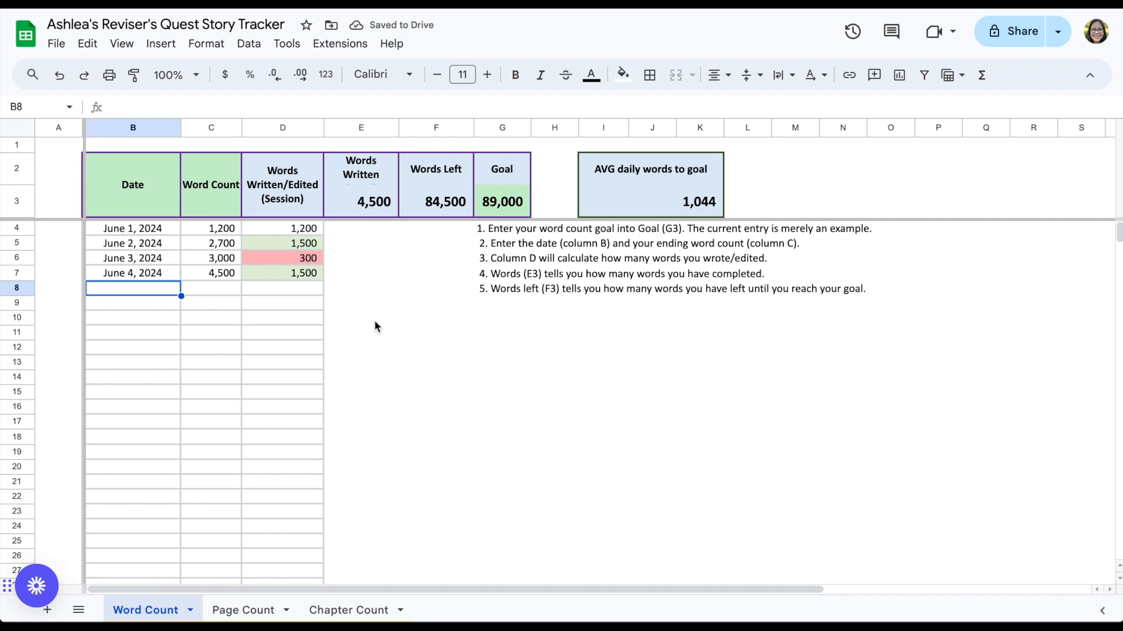
Step: Examine the session formulas in column D and the Words Written and Words Left cells
{"action": "left_click", "coordinate": [286, 272]}
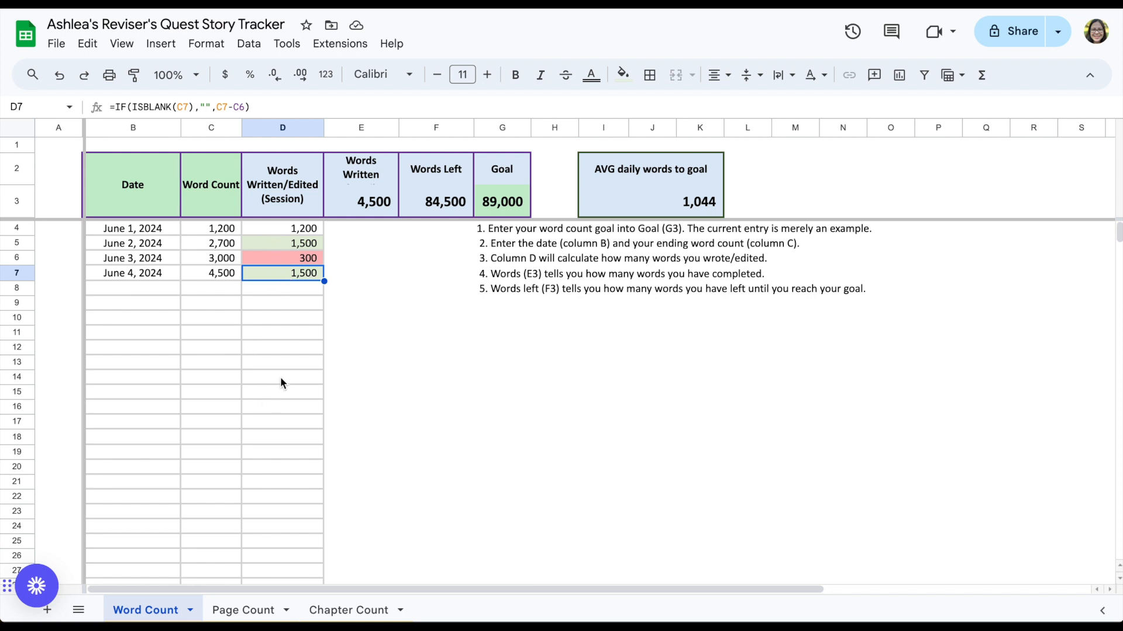
{"action": "left_click", "coordinate": [296, 304]}
{"action": "left_click", "coordinate": [289, 350]}
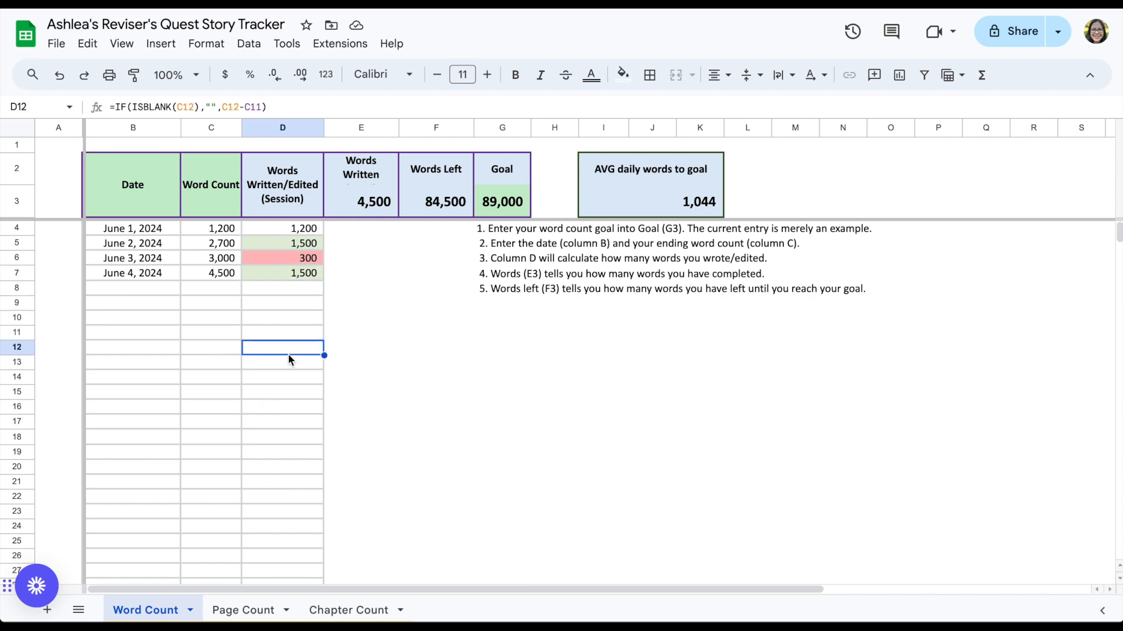
{"action": "left_click", "coordinate": [360, 203]}
{"action": "left_click", "coordinate": [446, 199]}
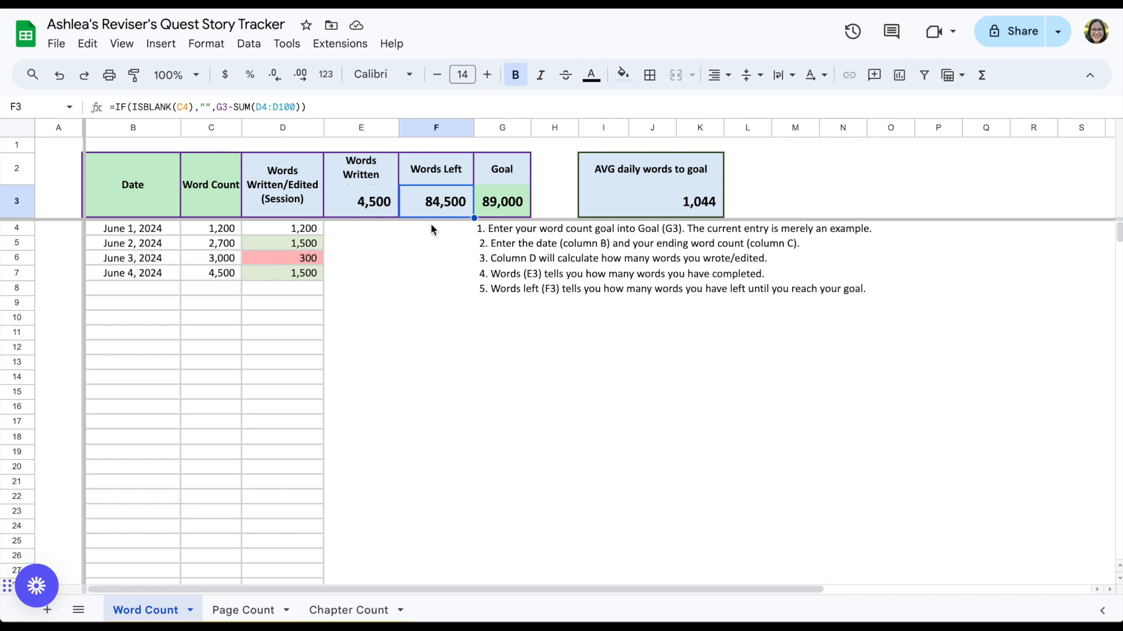
Step: Switch to the Page Count sheet and set its page goal to 350
{"action": "left_click", "coordinate": [257, 610]}
{"action": "left_click", "coordinate": [206, 216]}
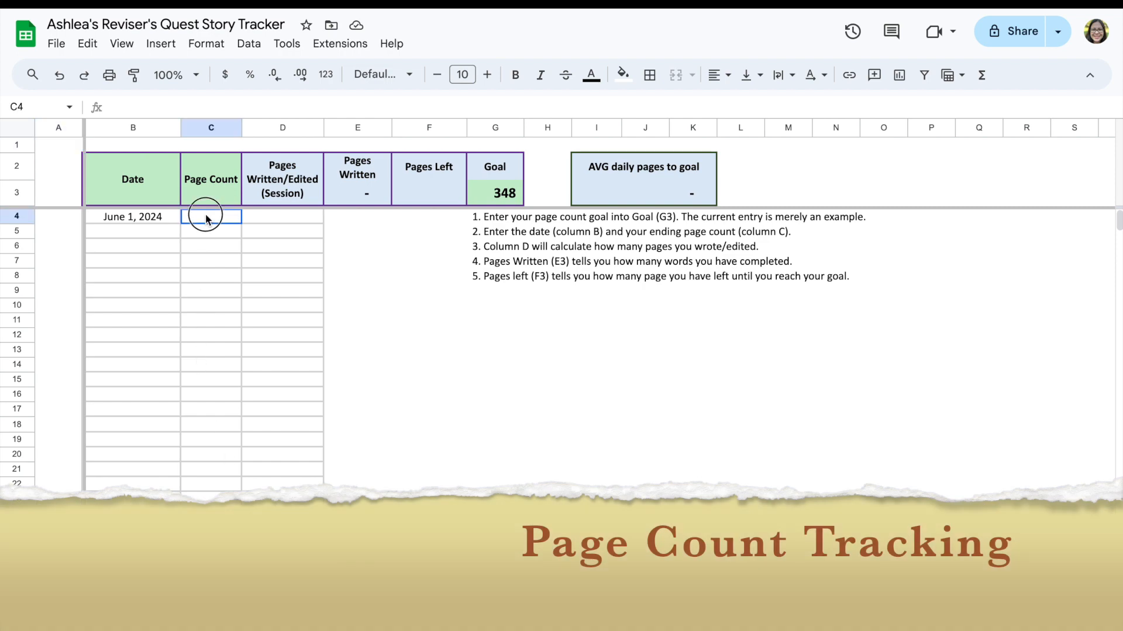
{"action": "left_click", "coordinate": [502, 192]}
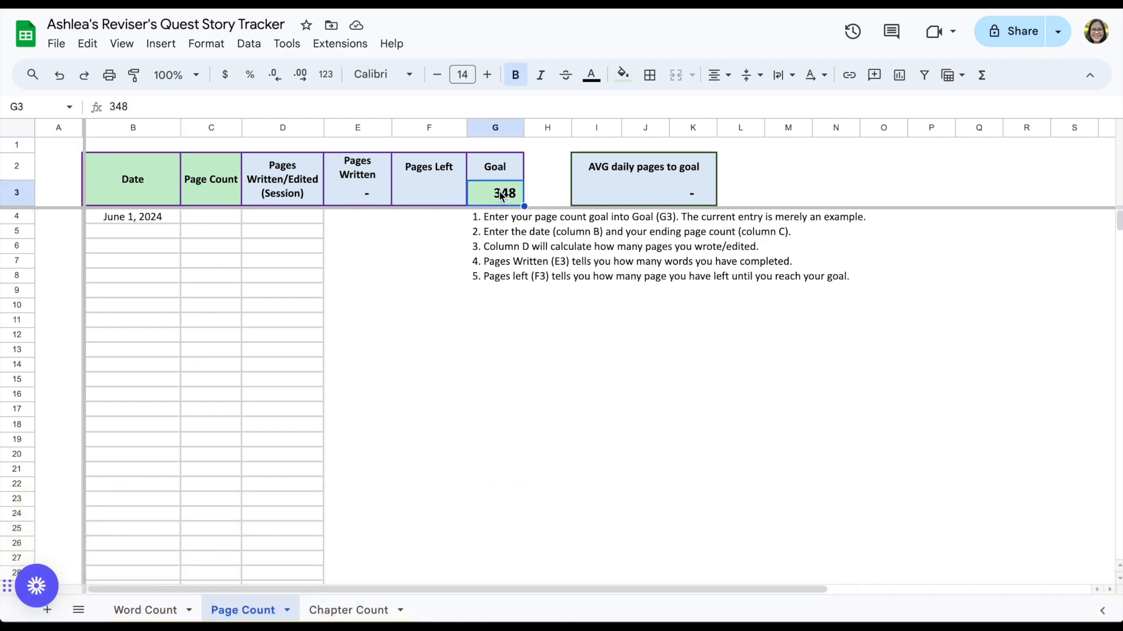
{"action": "type", "text": "350"}
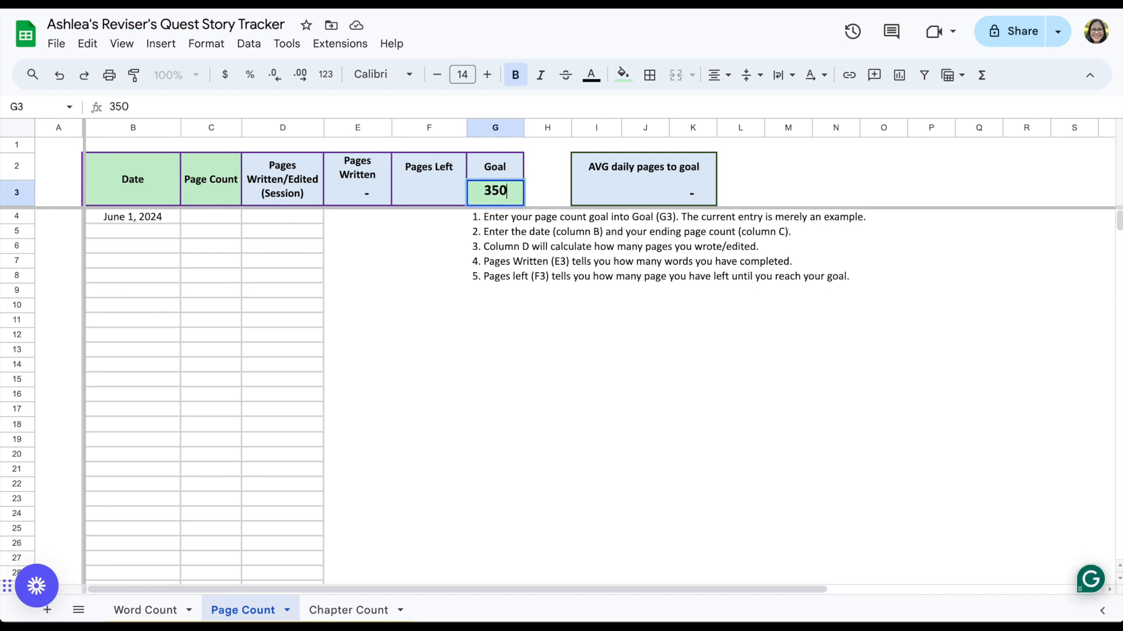
{"action": "key", "text": "Return"}
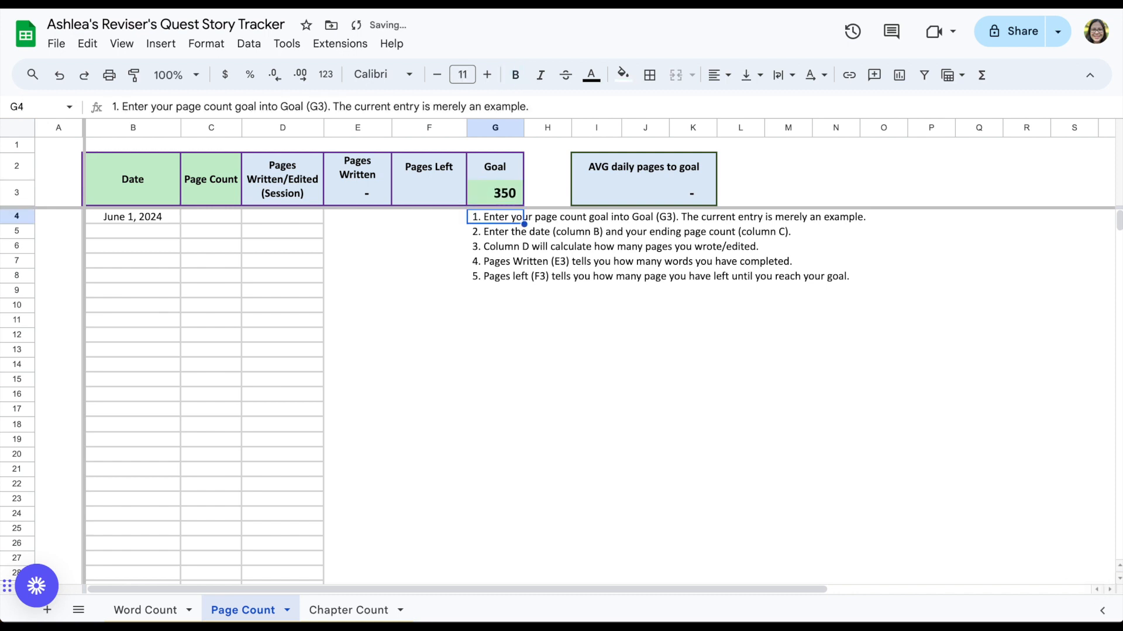
Step: Enter a page count of 7 on the June 1, 2024 row and inspect the session formulas in column D
{"action": "left_click", "coordinate": [213, 219]}
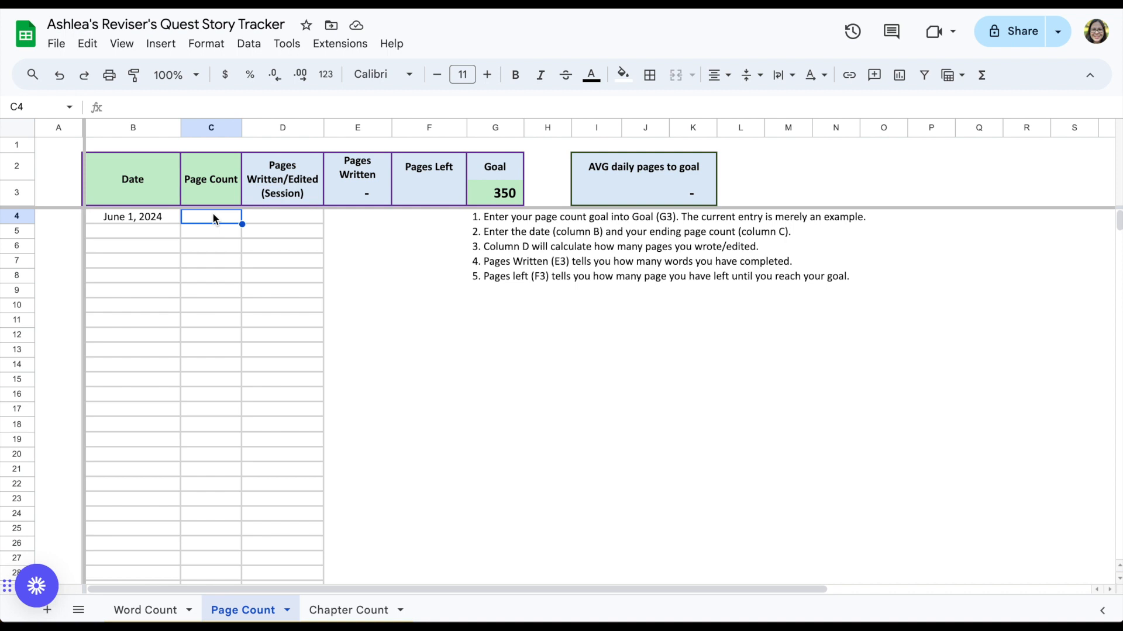
{"action": "type", "text": "7"}
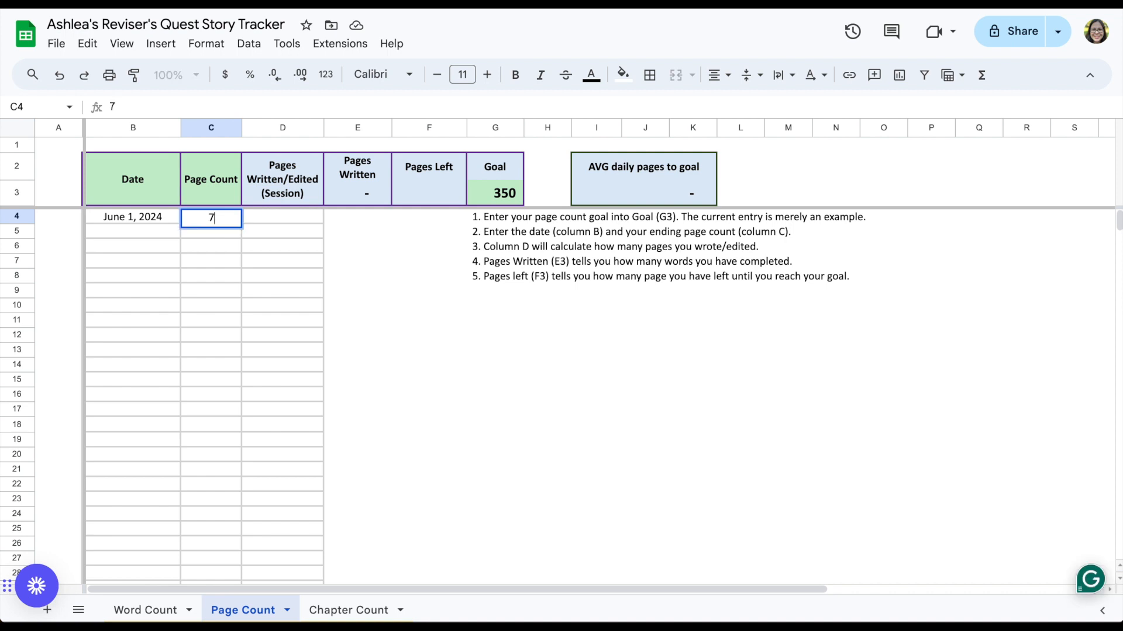
{"action": "key", "text": "Return"}
{"action": "left_click", "coordinate": [152, 231]}
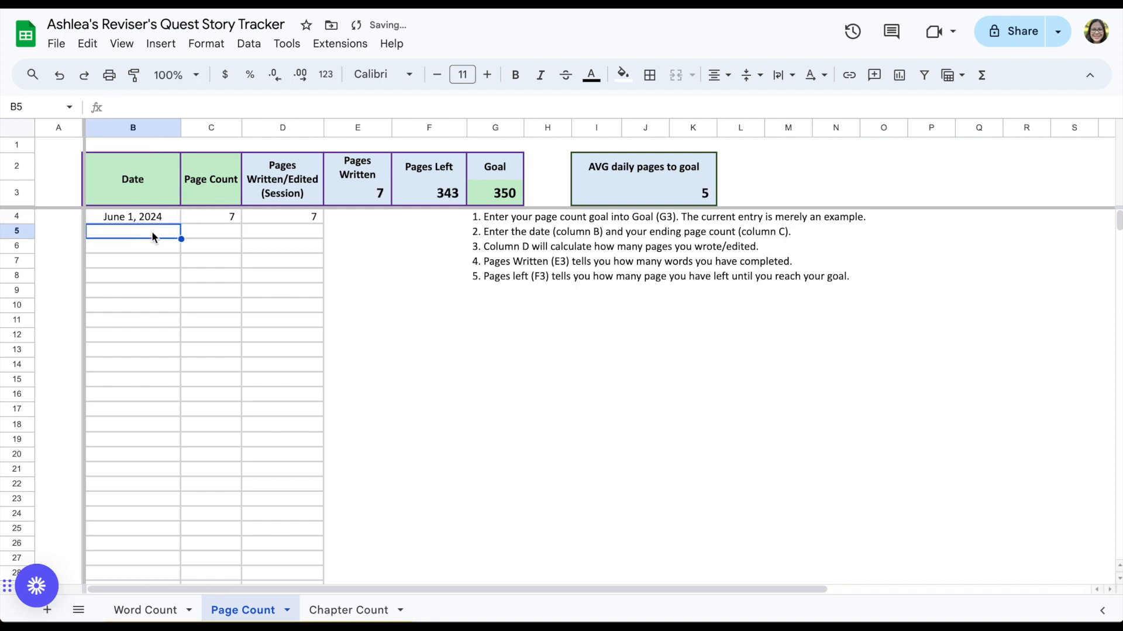
{"action": "left_click", "coordinate": [308, 221]}
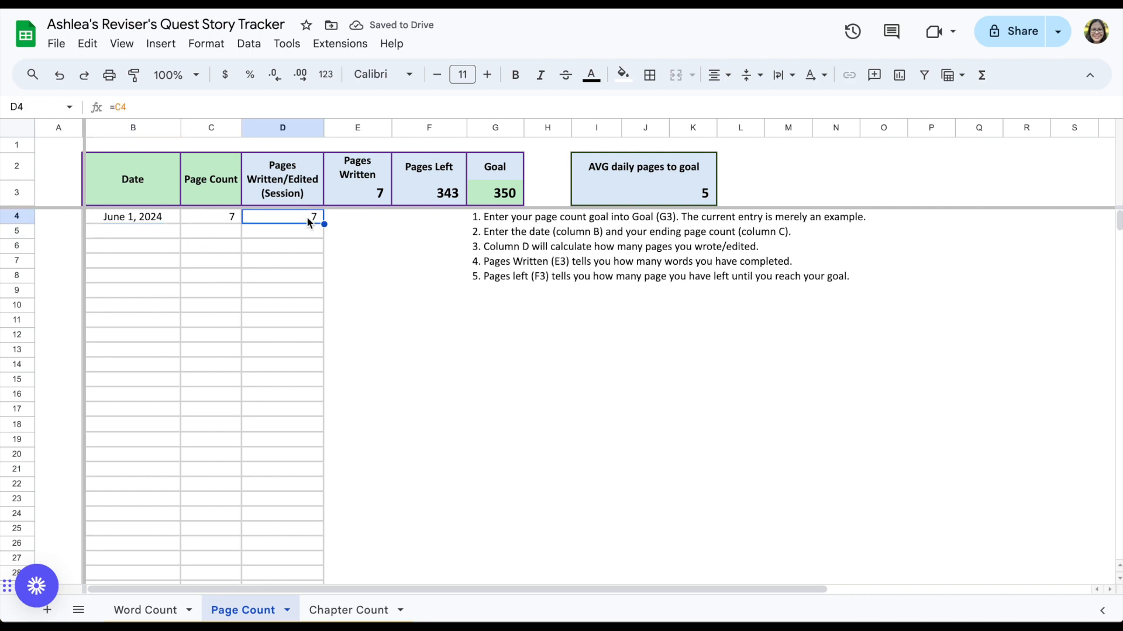
{"action": "left_click", "coordinate": [287, 236]}
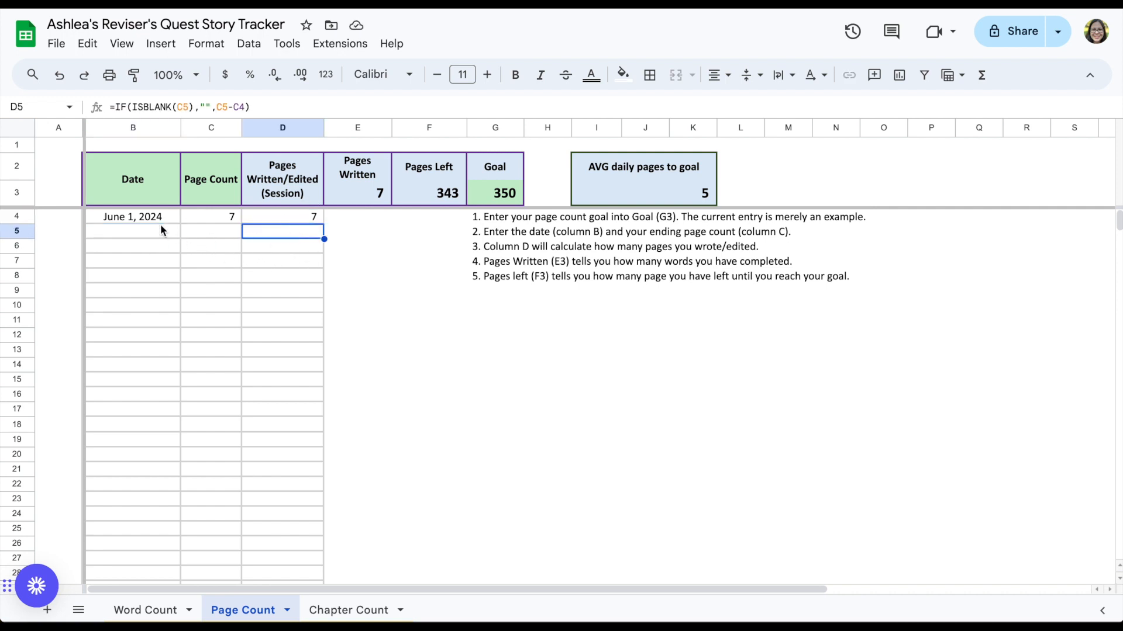
Step: Log June 2 in the next row with a page count of 9
{"action": "left_click", "coordinate": [134, 233]}
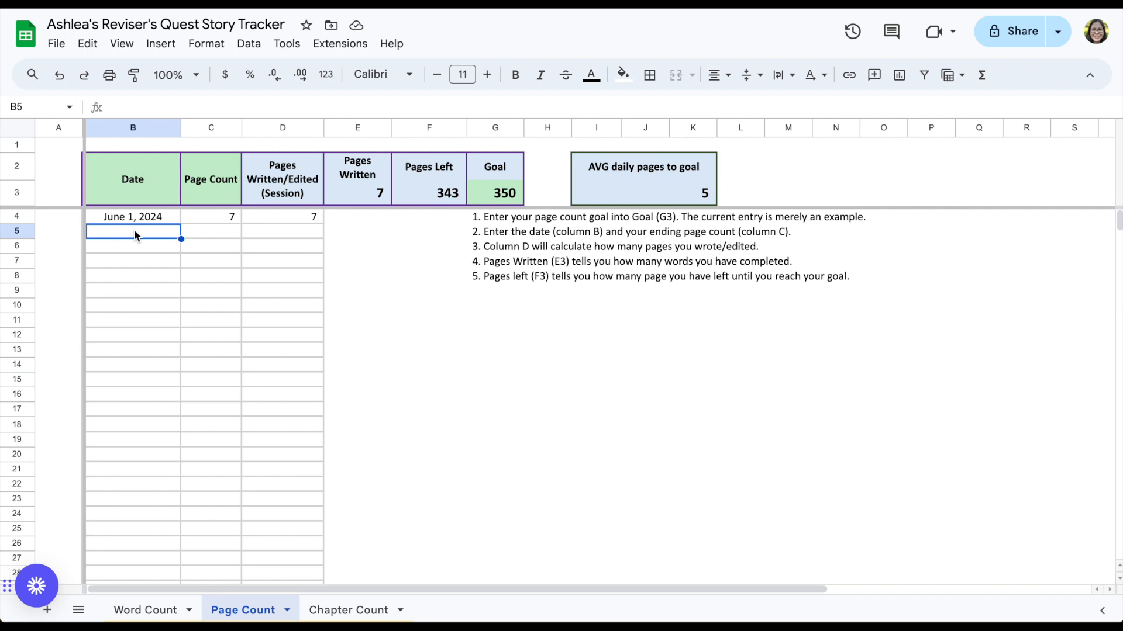
{"action": "type", "text": "June 2"}
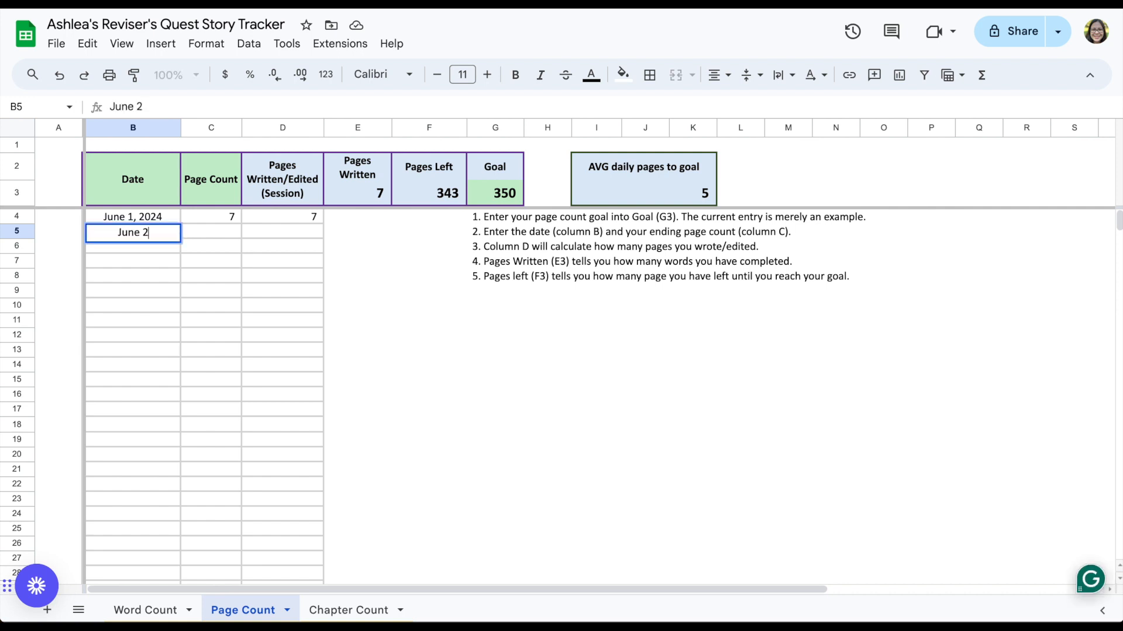
{"action": "key", "text": "Tab"}
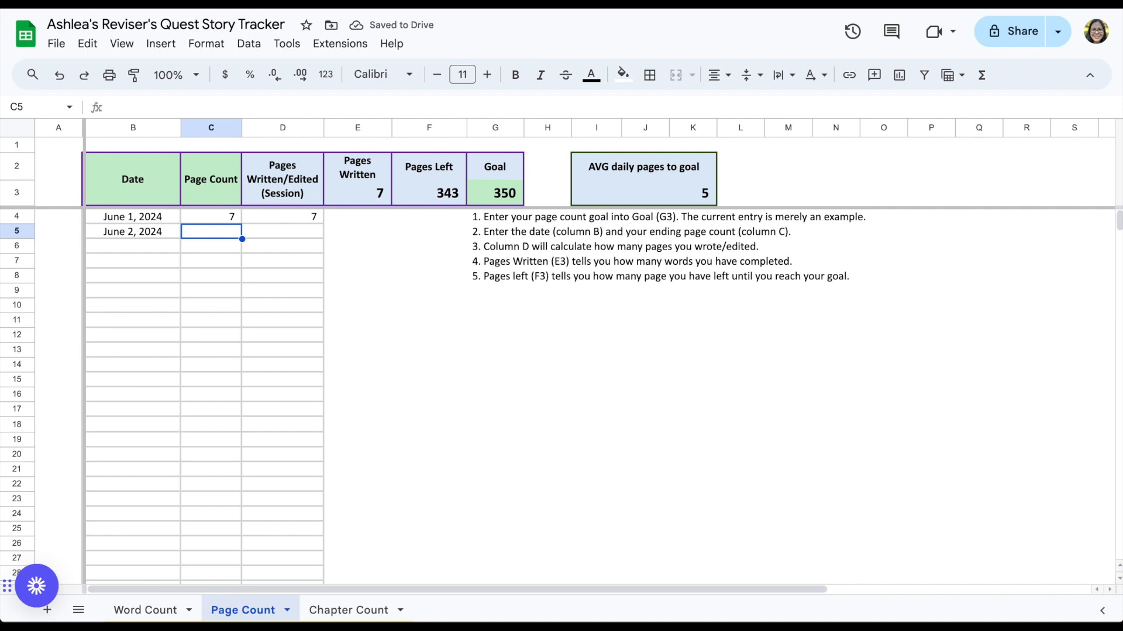
{"action": "type", "text": "9"}
{"action": "key", "text": "Return"}
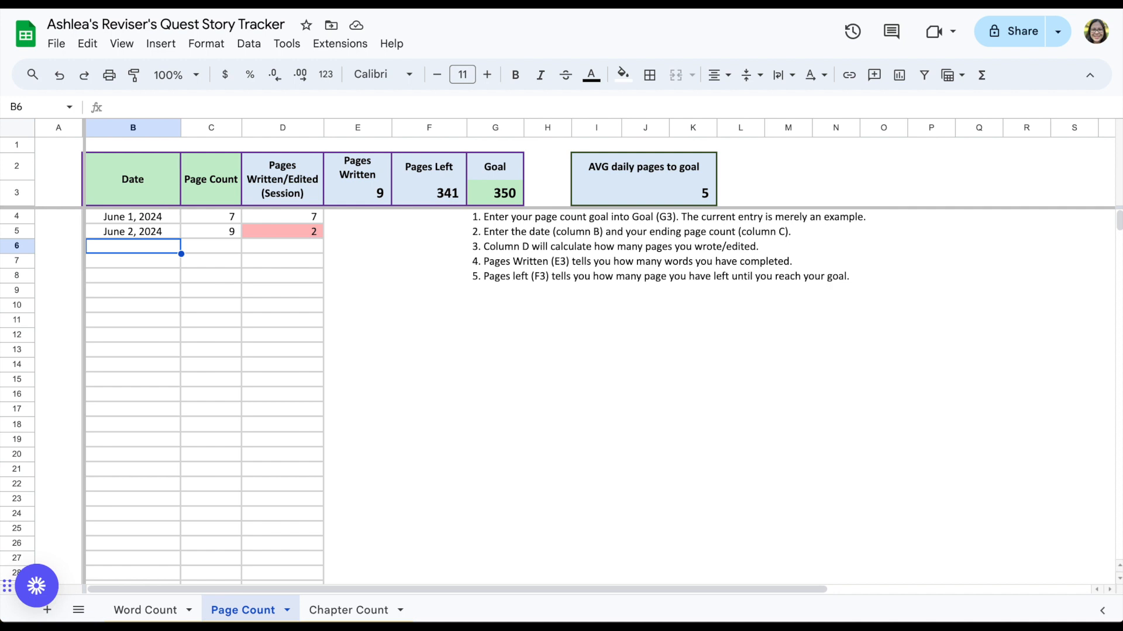
Step: Log June 3 in the next row with a page count of 15
{"action": "type", "text": "June 3"}
{"action": "key", "text": "Tab"}
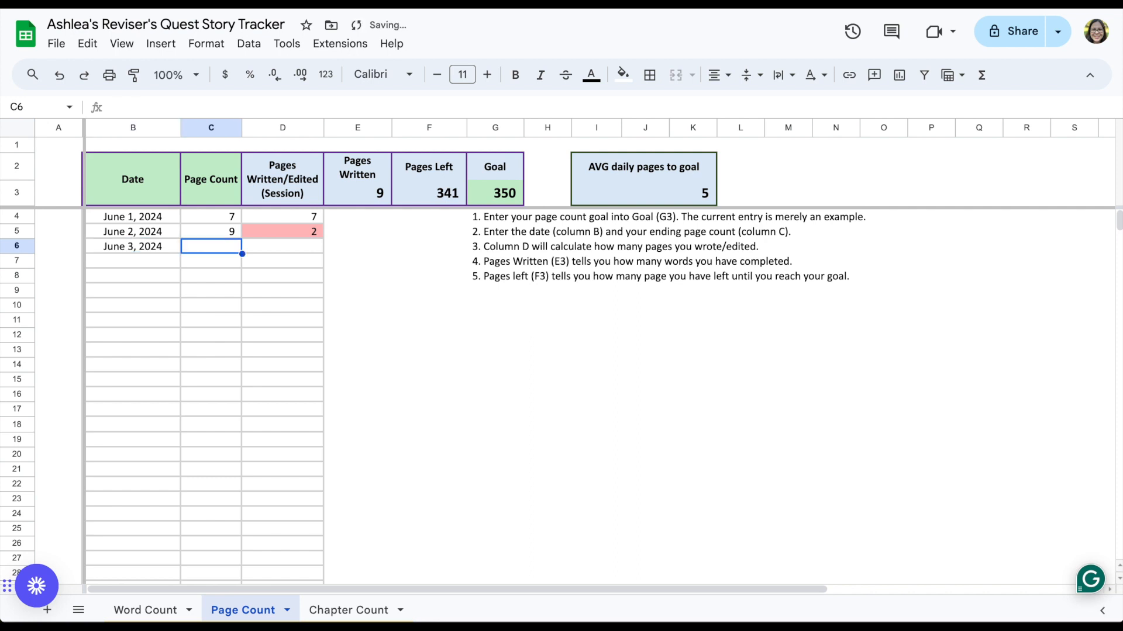
{"action": "type", "text": "15"}
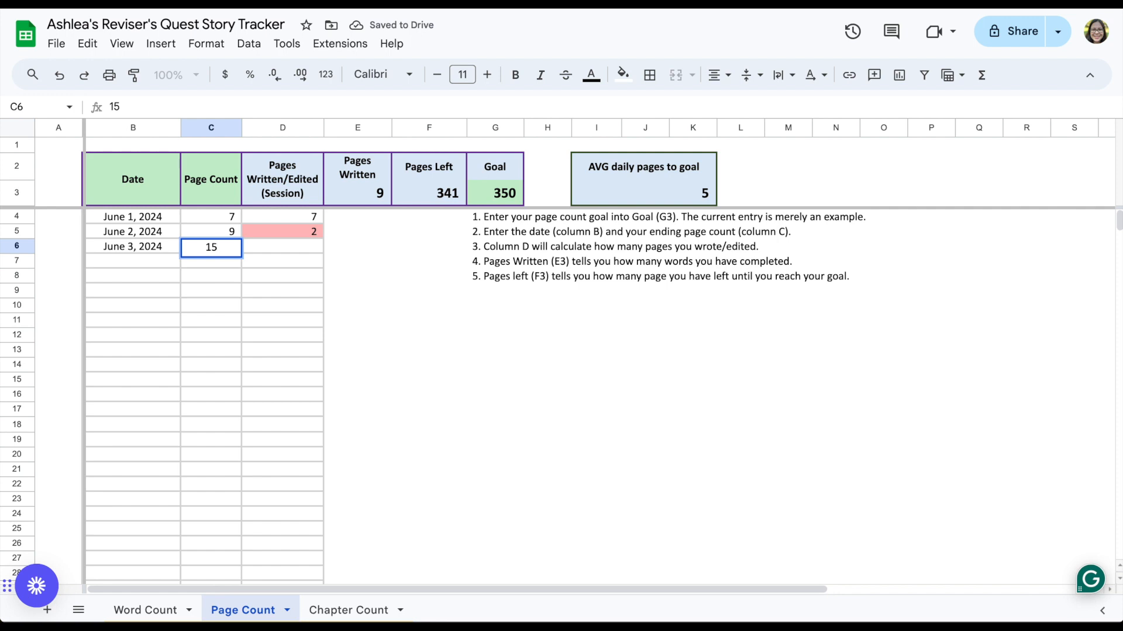
{"action": "key", "text": "Return"}
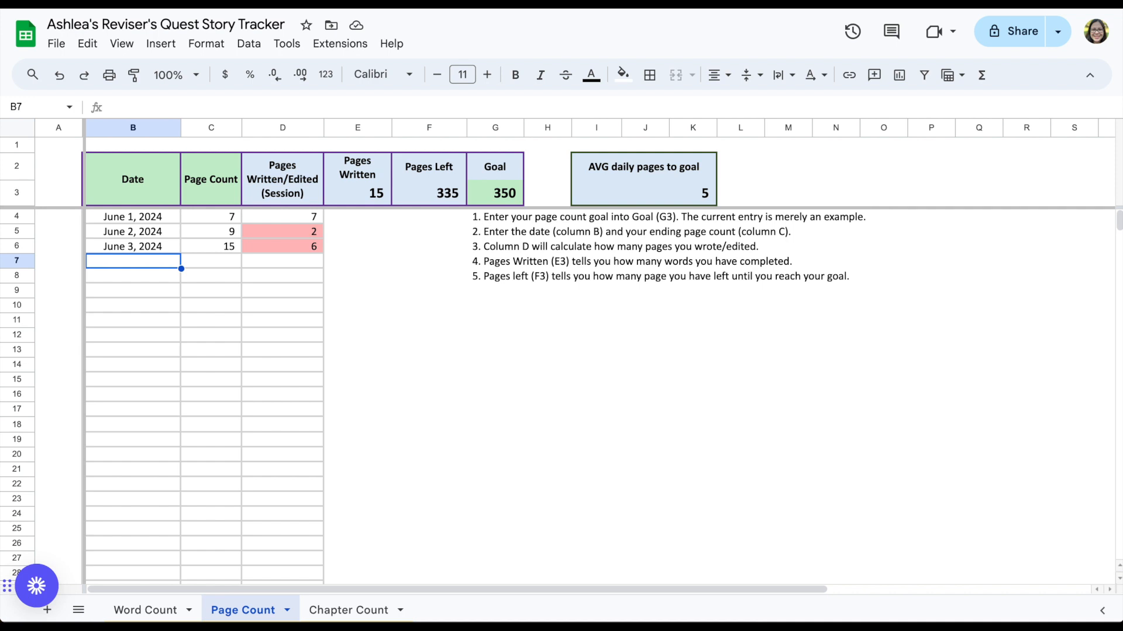
Step: Log June 4 in the next row with a page count of 26
{"action": "type", "text": "June 4"}
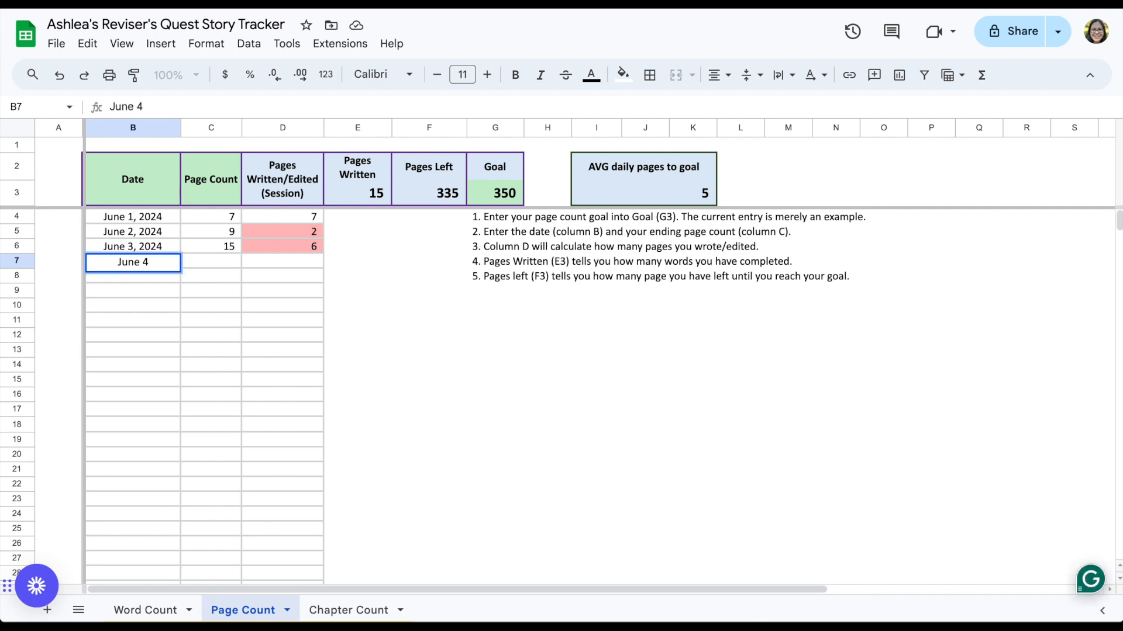
{"action": "key", "text": "Tab"}
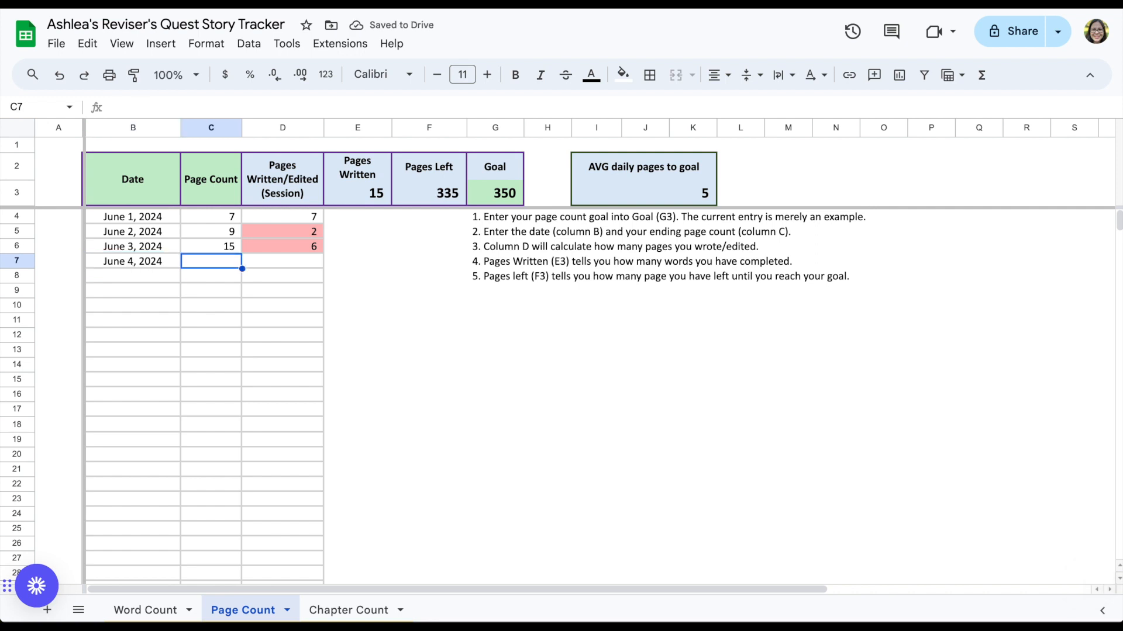
{"action": "type", "text": "26"}
{"action": "key", "text": "Return"}
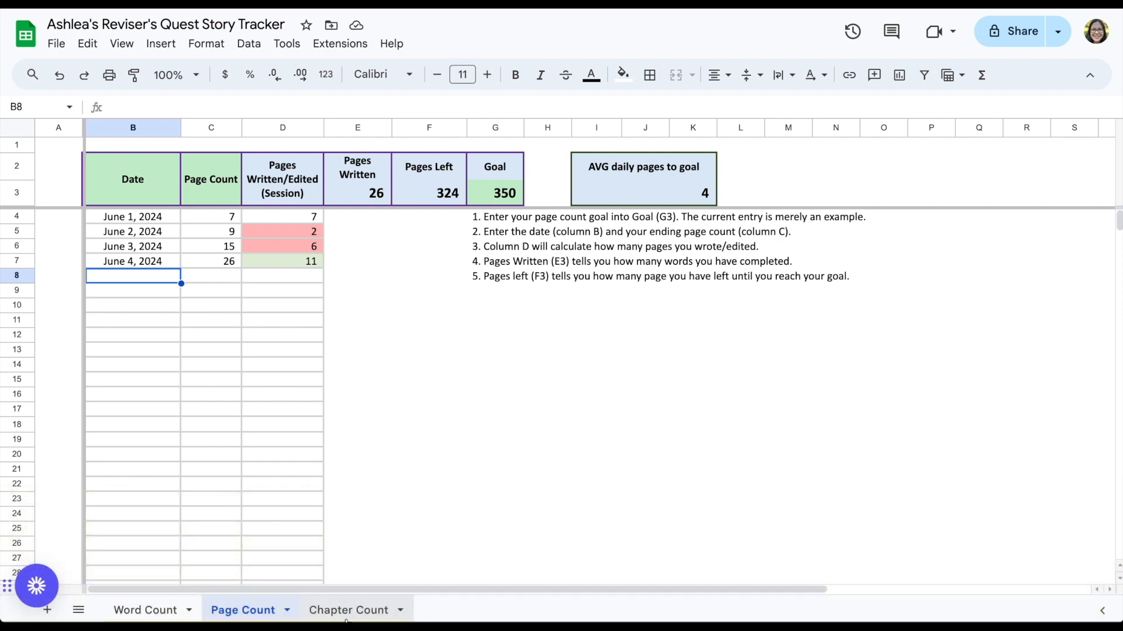
Step: Switch to the Chapter Count sheet and set its chapter goal to 35
{"action": "left_click", "coordinate": [348, 611]}
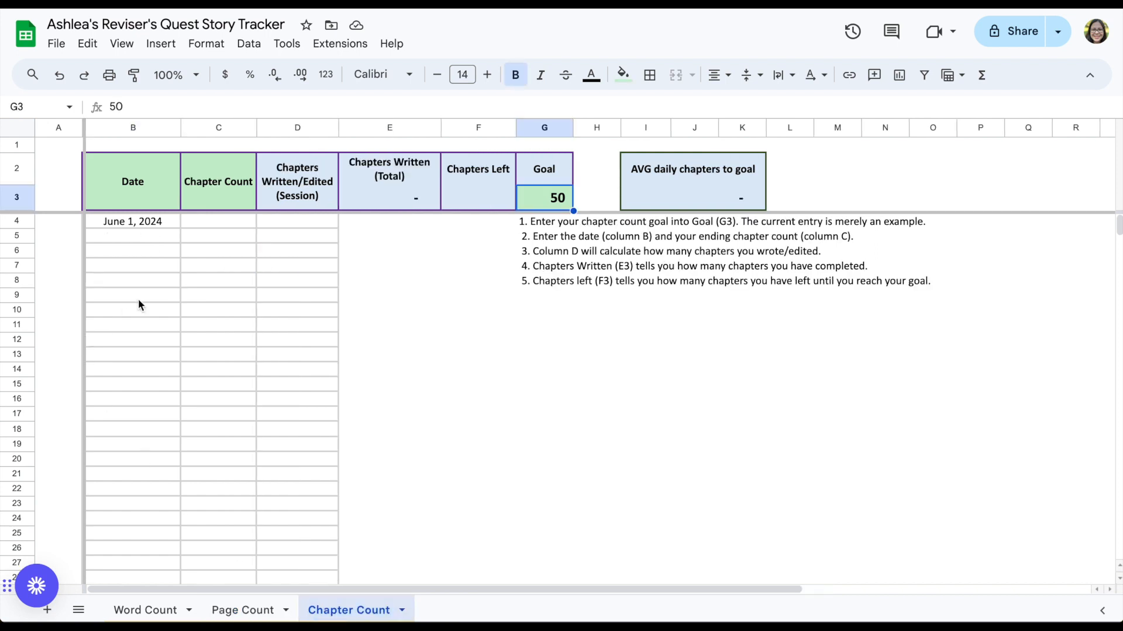
{"action": "left_click", "coordinate": [209, 229]}
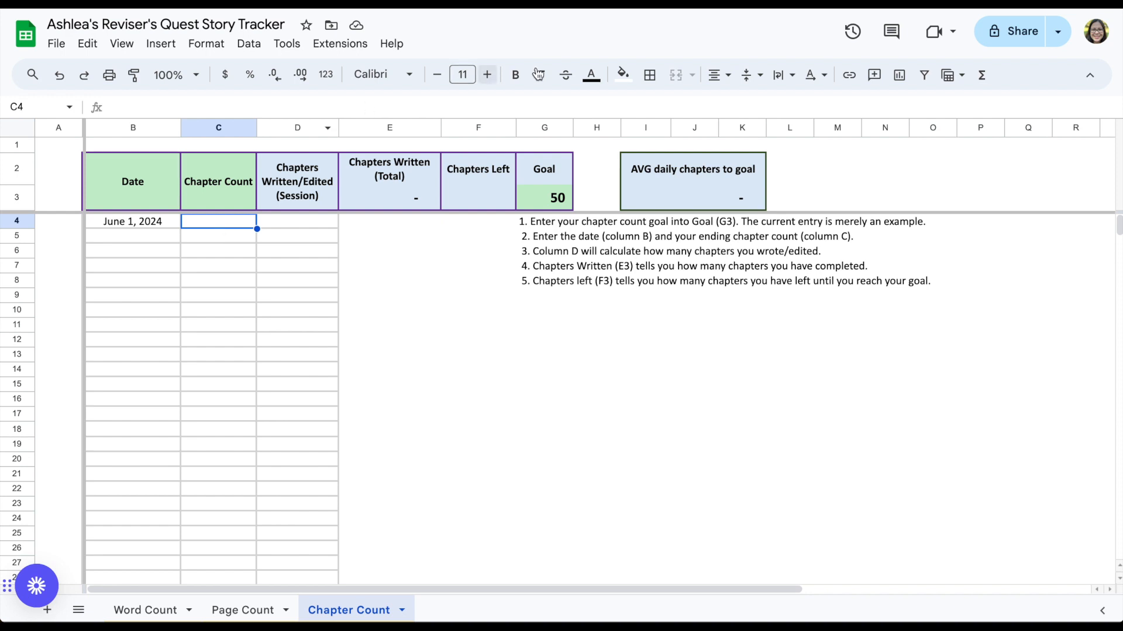
{"action": "left_click", "coordinate": [534, 206]}
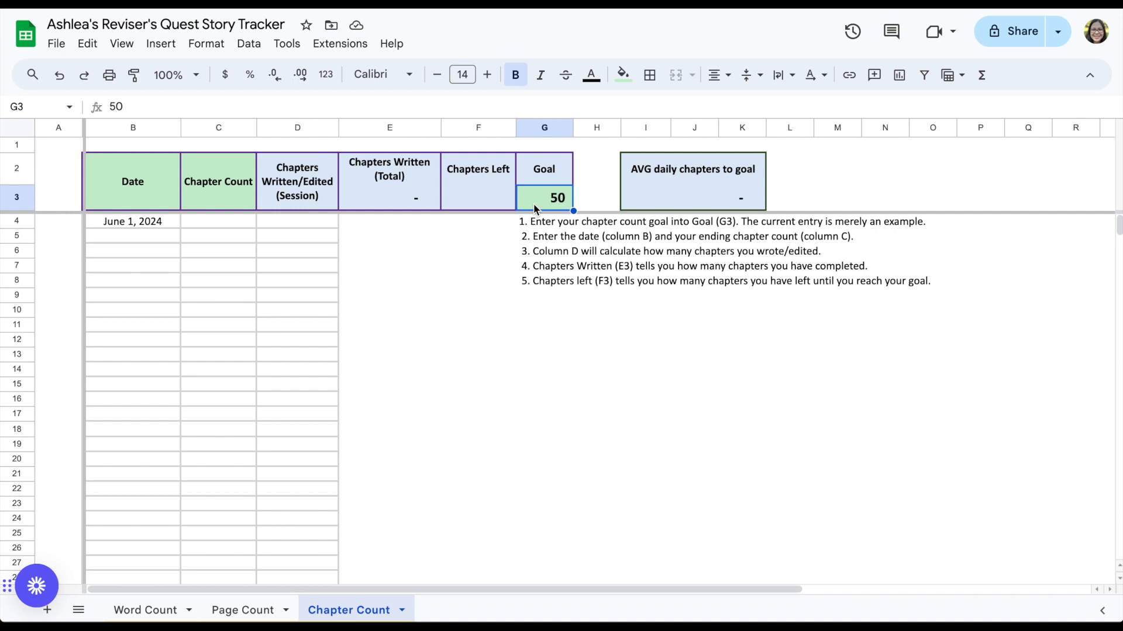
{"action": "type", "text": "35"}
{"action": "key", "text": "Return"}
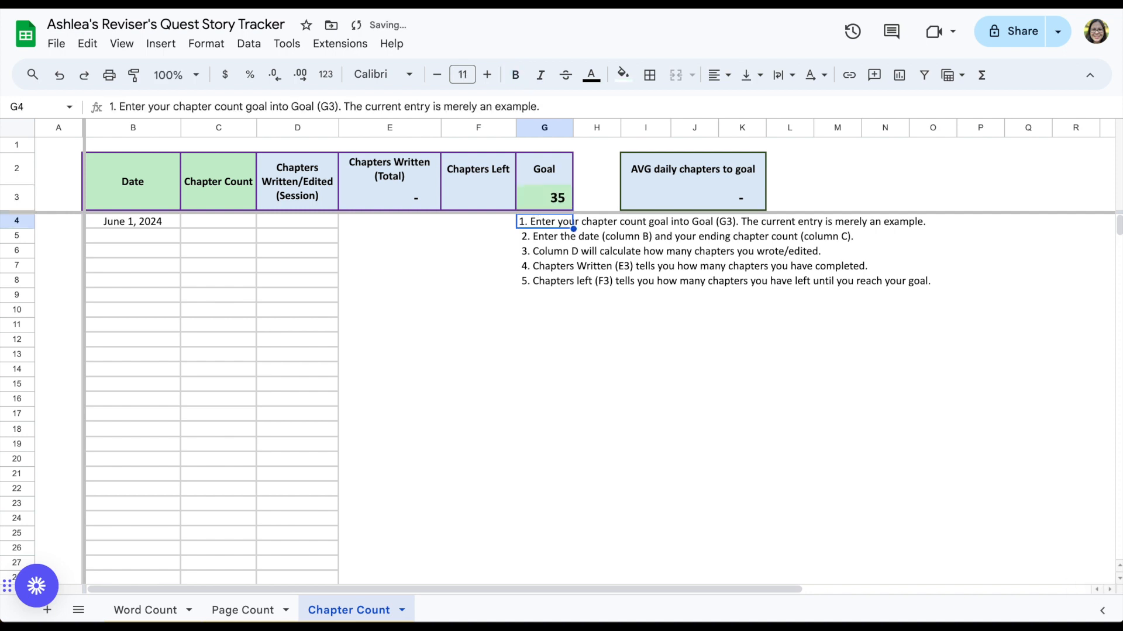
Step: Enter a chapter count of 2 on the June 1, 2024 row
{"action": "left_click", "coordinate": [233, 227]}
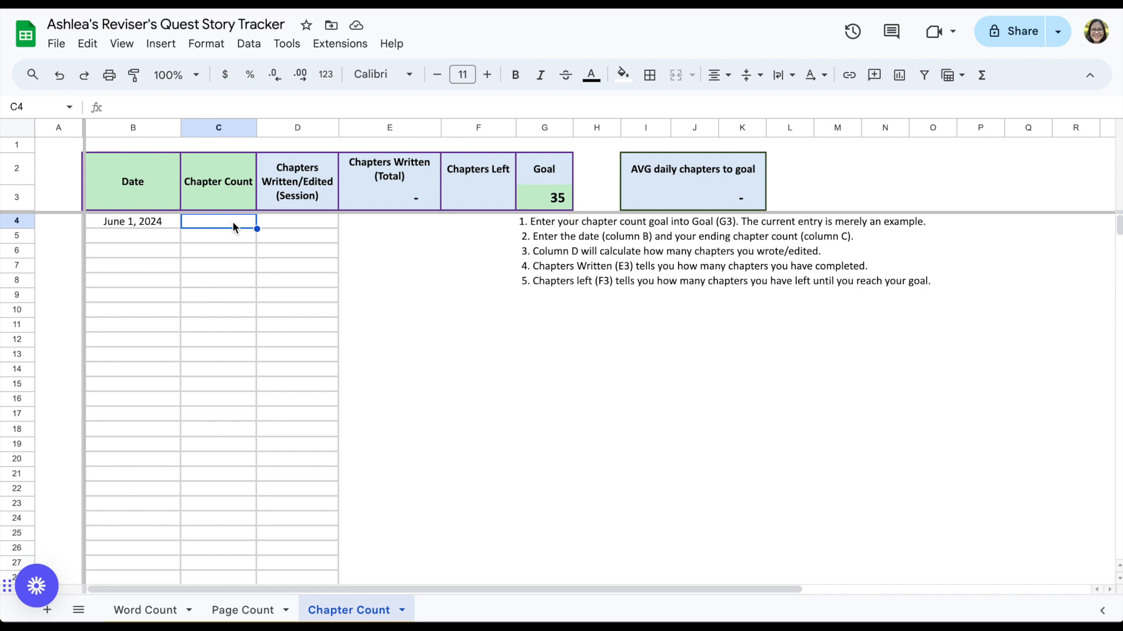
{"action": "type", "text": "2"}
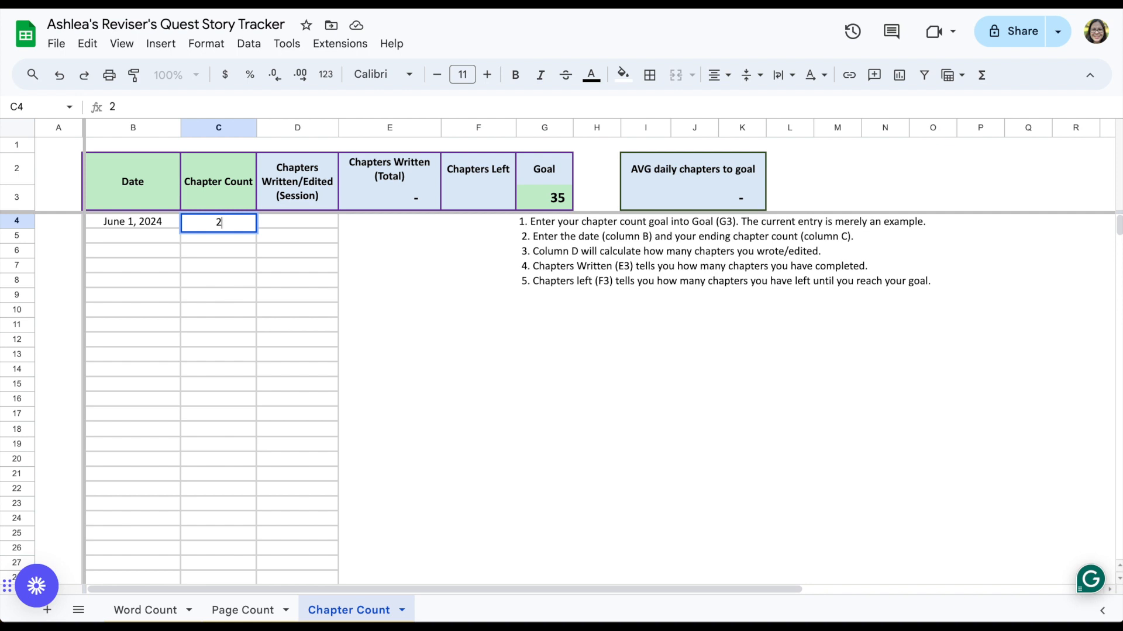
{"action": "key", "text": "Return"}
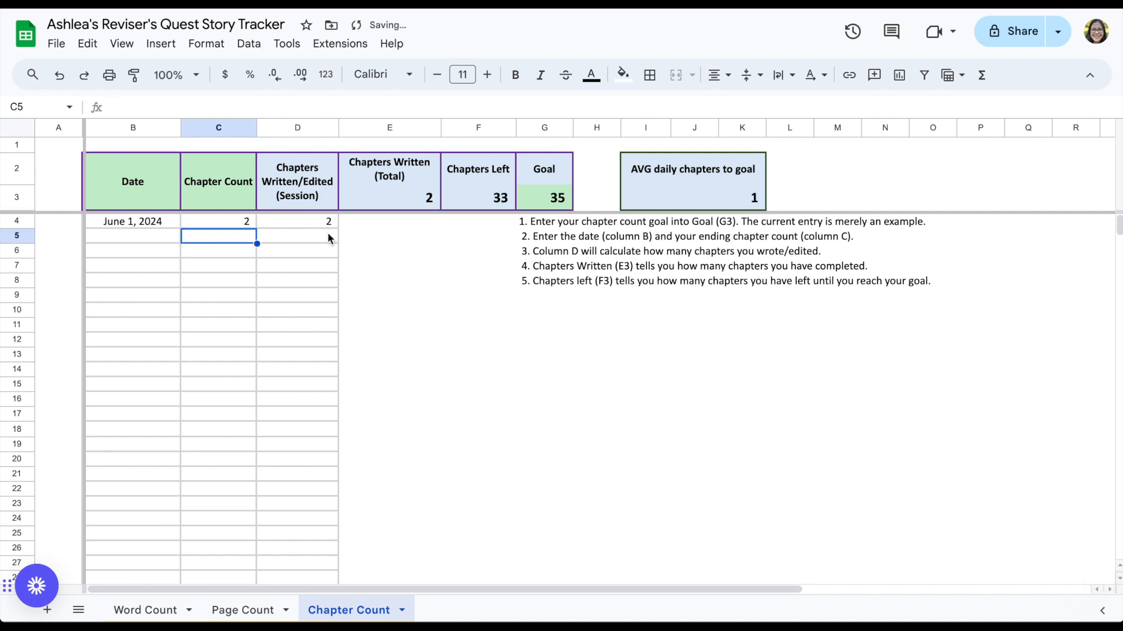
Step: Log the date 6/2 in the next row with a chapter count of 4
{"action": "left_click", "coordinate": [131, 233]}
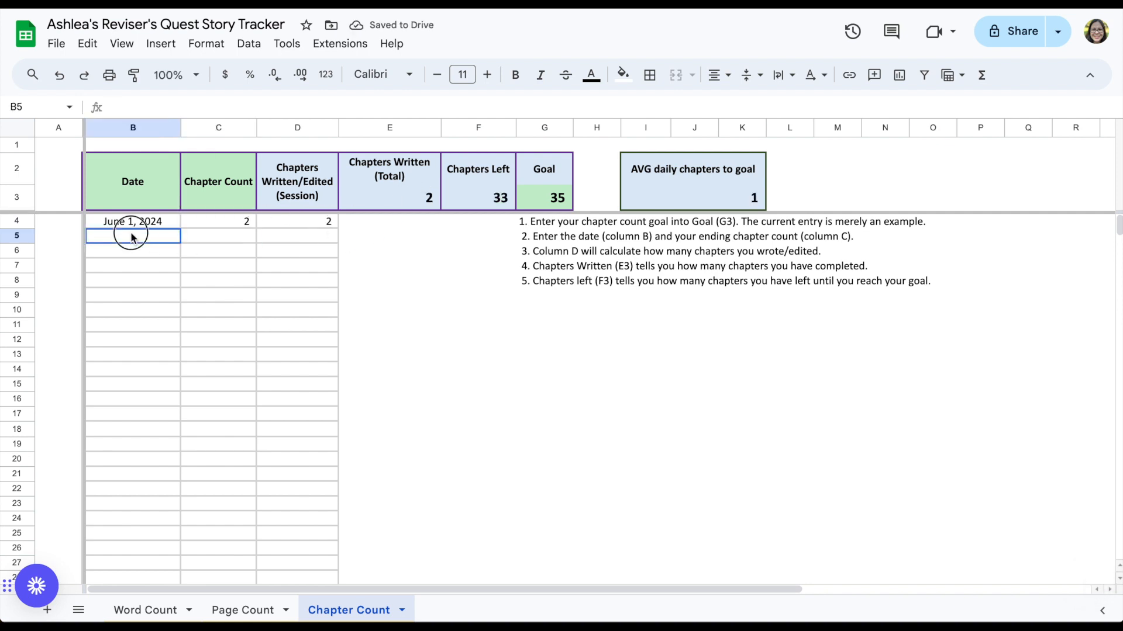
{"action": "type", "text": "6/2"}
{"action": "key", "text": "Tab"}
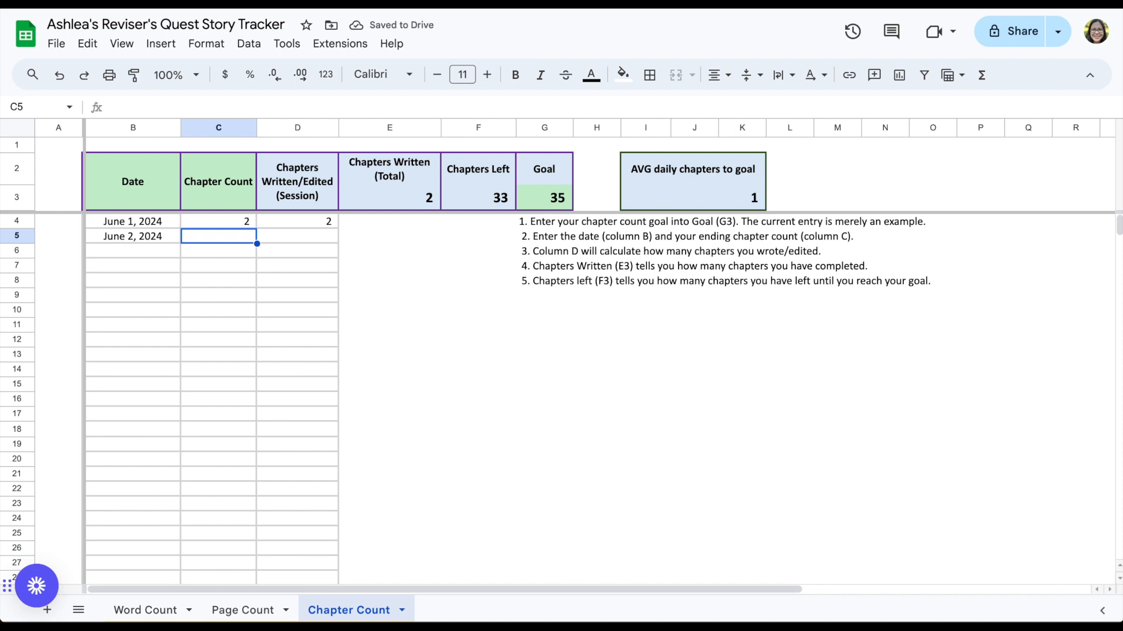
{"action": "type", "text": "4"}
{"action": "key", "text": "Return"}
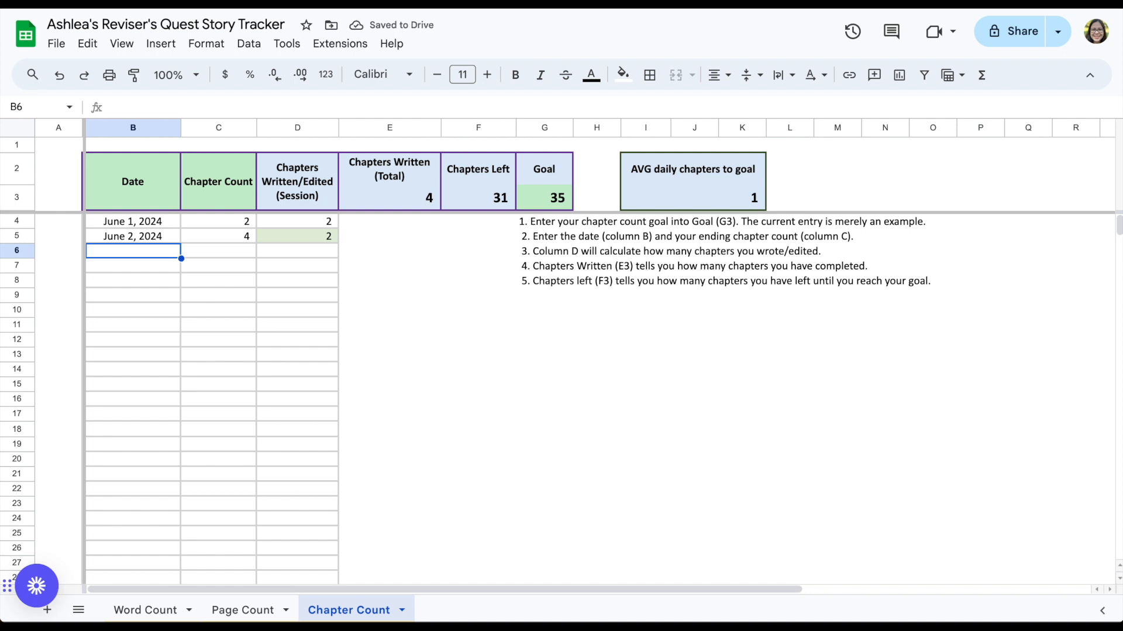
Step: Log the date 6/3 in the next row with a chapter count of 5
{"action": "type", "text": "6/3"}
{"action": "key", "text": "Tab"}
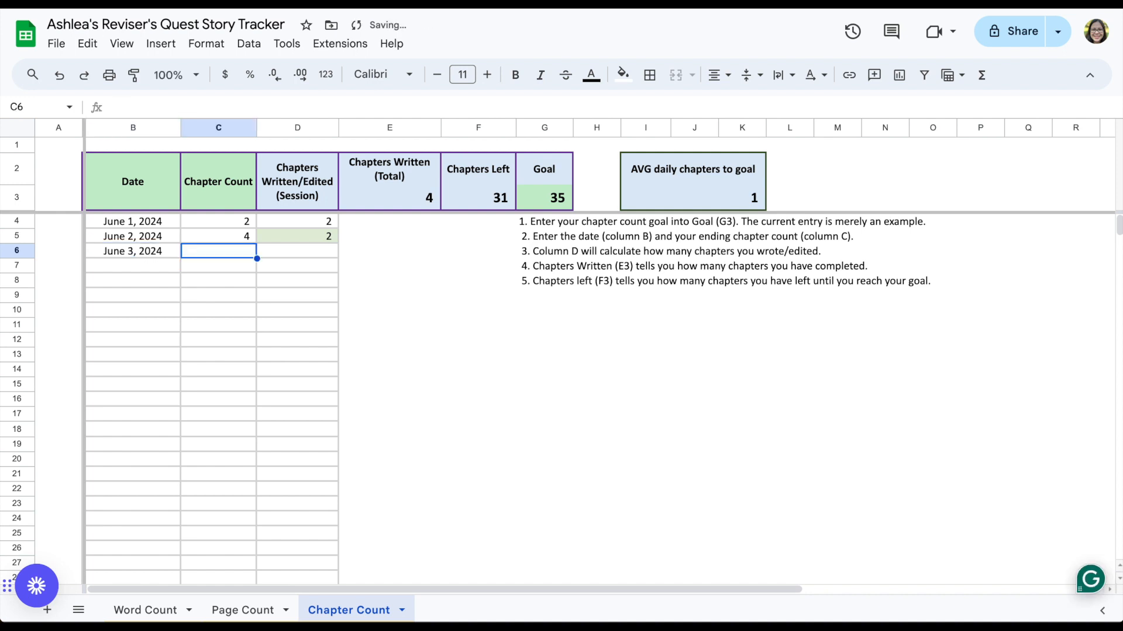
{"action": "type", "text": "5"}
{"action": "key", "text": "Return"}
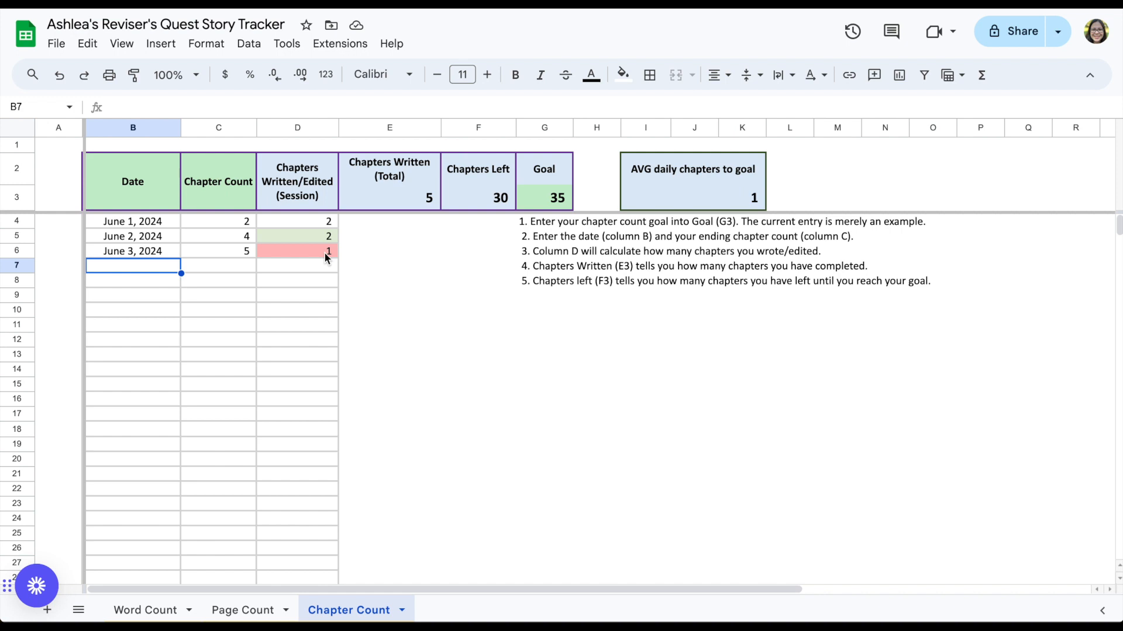
Step: Examine the formulas behind Chapters Left, Chapters Written (Total) and AVG daily chapters to goal
{"action": "left_click", "coordinate": [475, 200]}
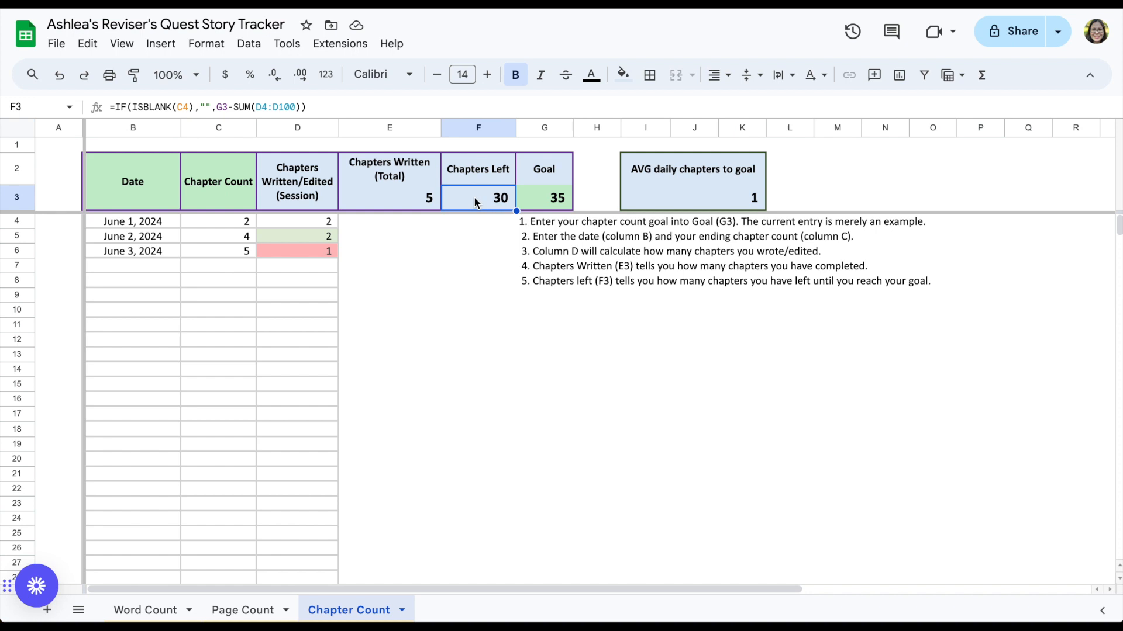
{"action": "left_click", "coordinate": [390, 201]}
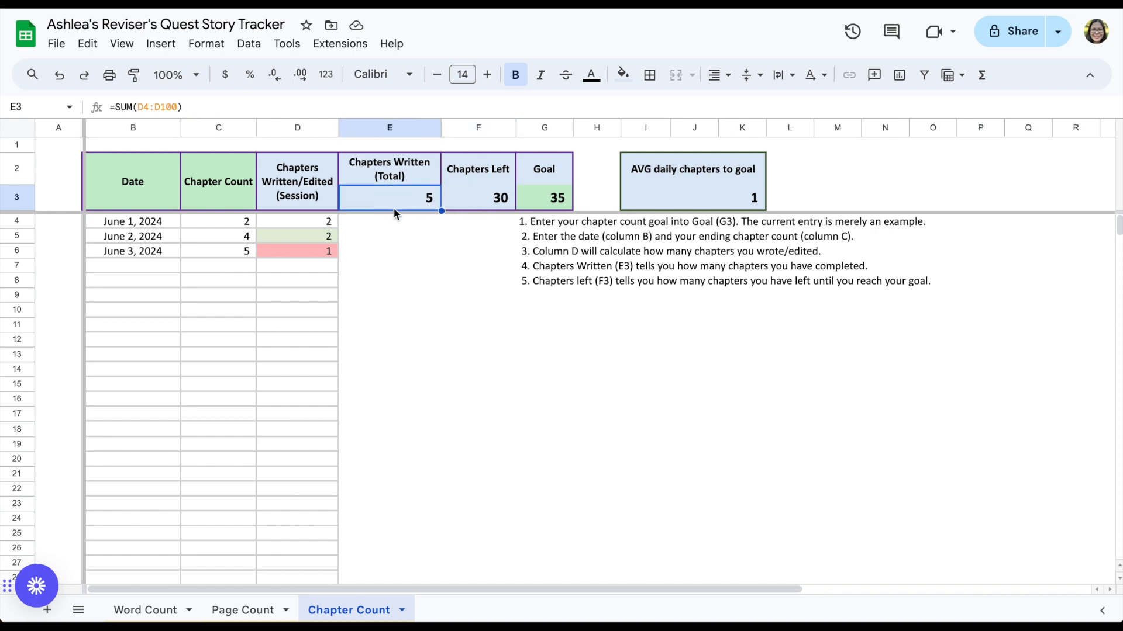
{"action": "left_click", "coordinate": [235, 253]}
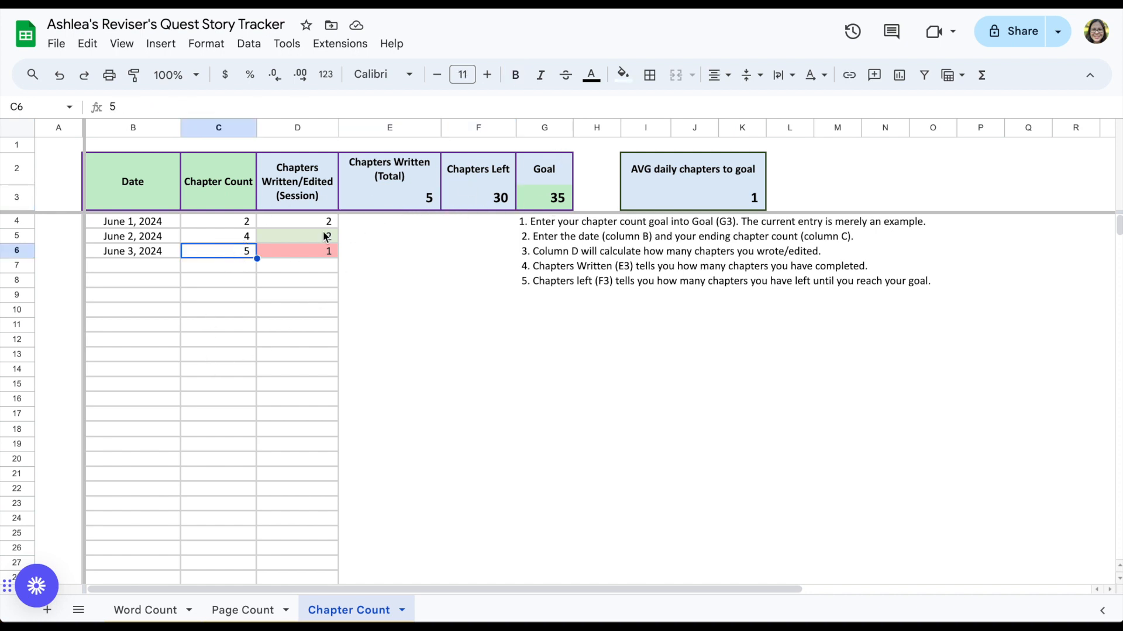
{"action": "left_click", "coordinate": [494, 202]}
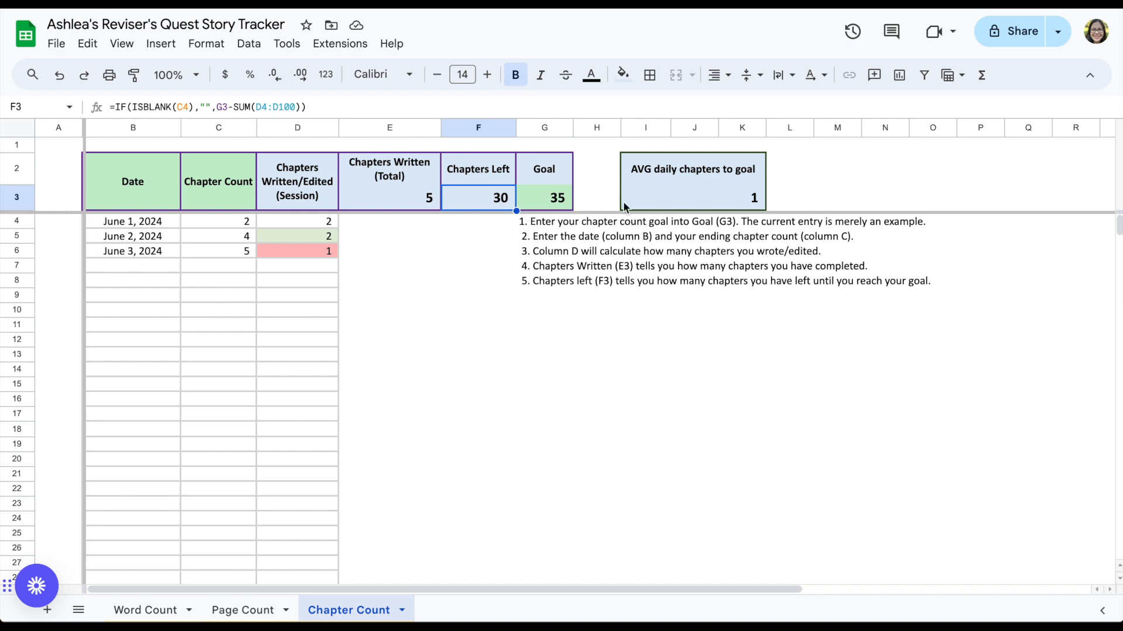
{"action": "left_click", "coordinate": [683, 197]}
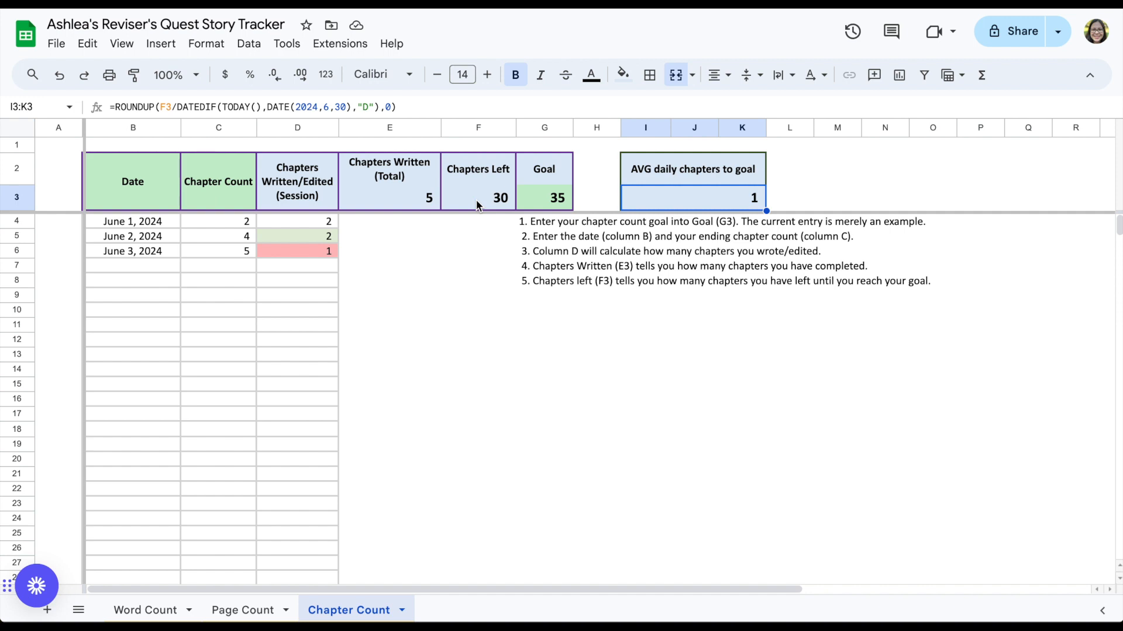
{"action": "left_click", "coordinate": [151, 267]}
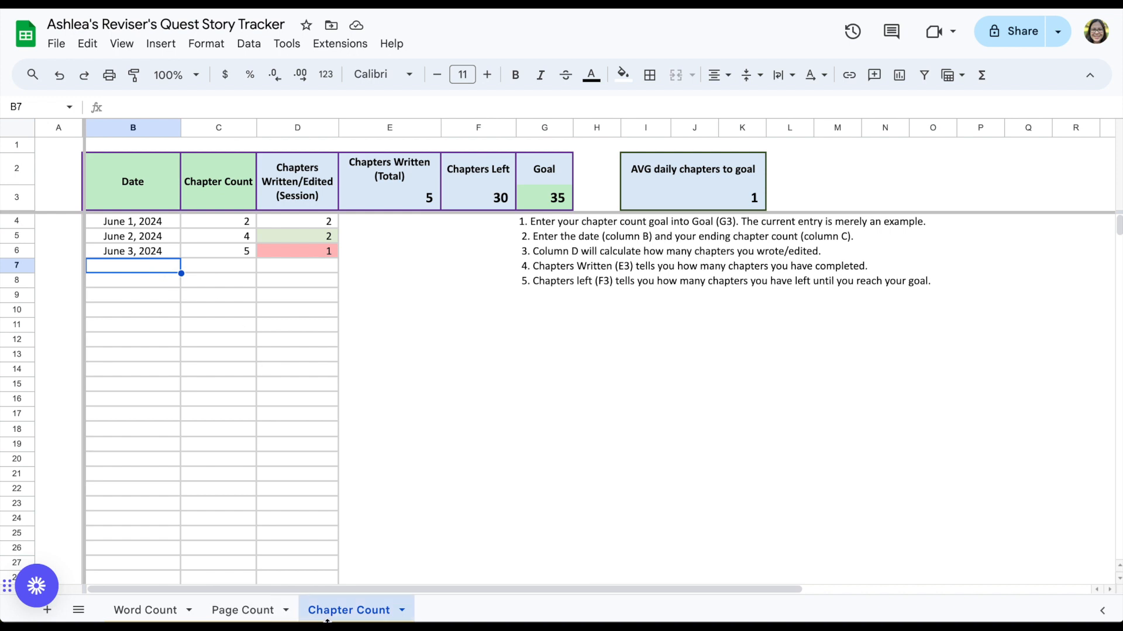
Step: Duplicate the Page Count sheet
{"action": "left_click", "coordinate": [256, 612]}
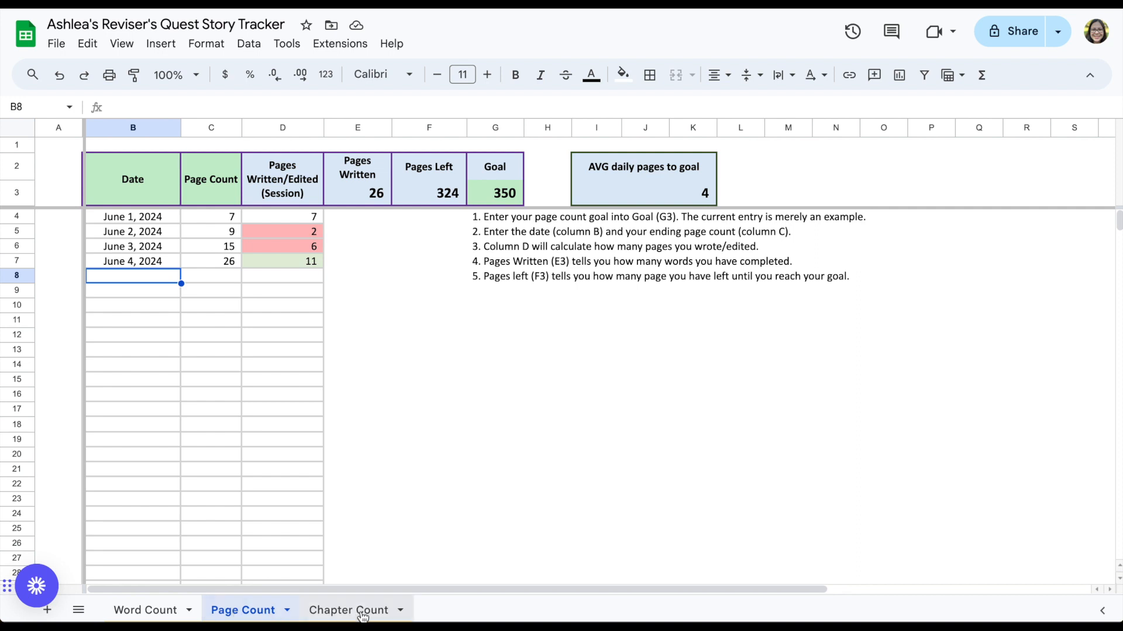
{"action": "right_click", "coordinate": [259, 619]}
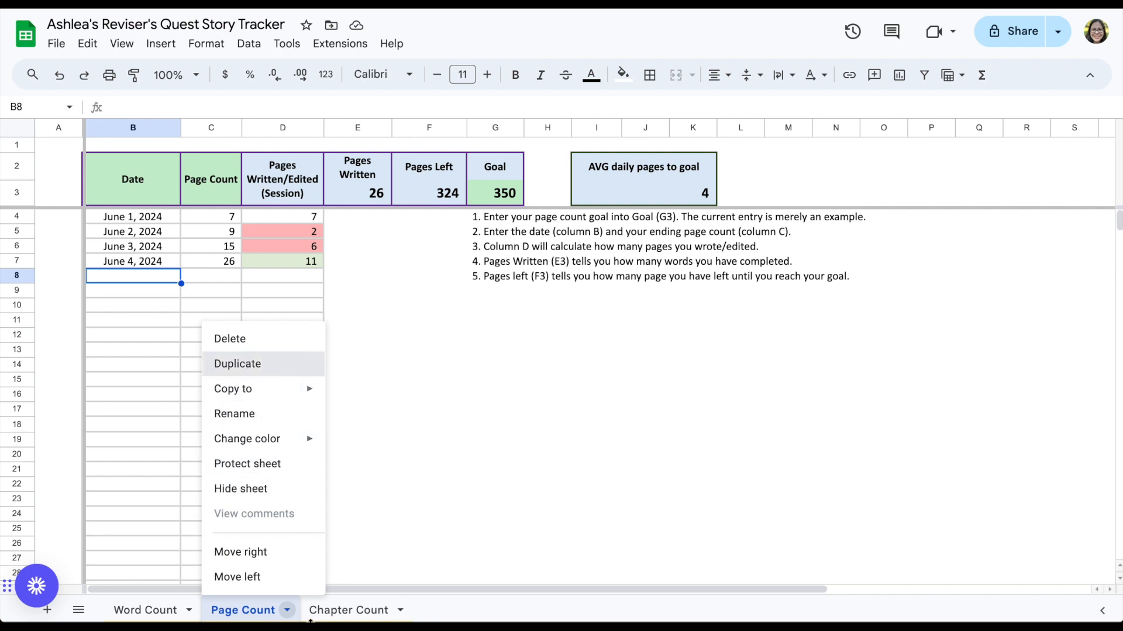
{"action": "left_click", "coordinate": [237, 364]}
Step: Rename the copied sheet New Story Page Count
{"action": "right_click", "coordinate": [333, 611]}
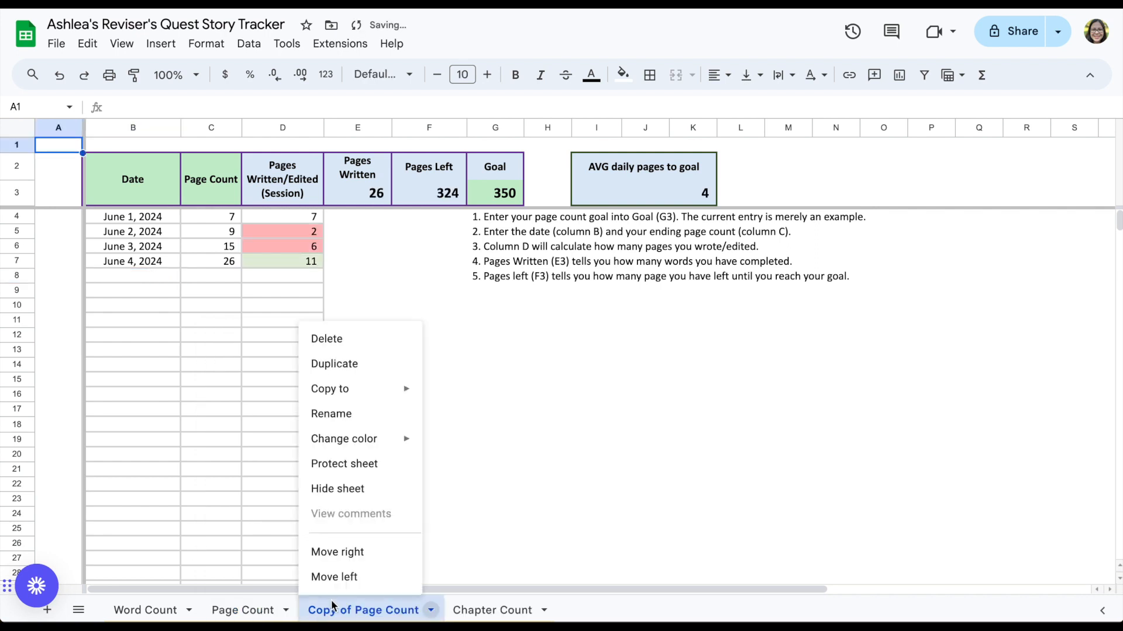
{"action": "left_click", "coordinate": [332, 613]}
{"action": "right_click", "coordinate": [333, 613]}
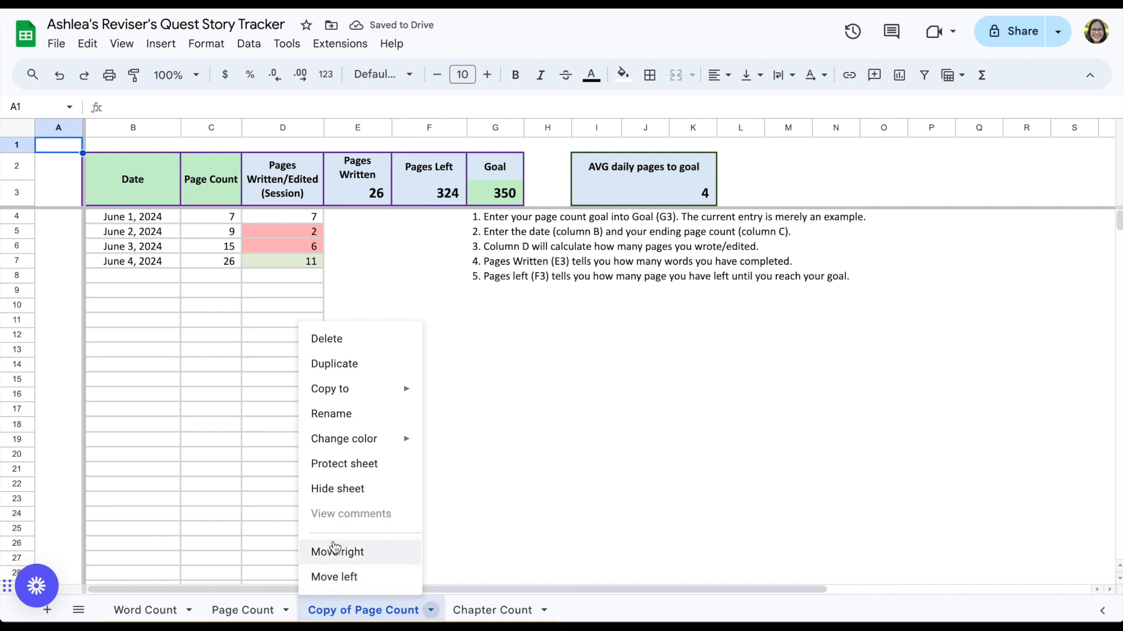
{"action": "left_click", "coordinate": [350, 417]}
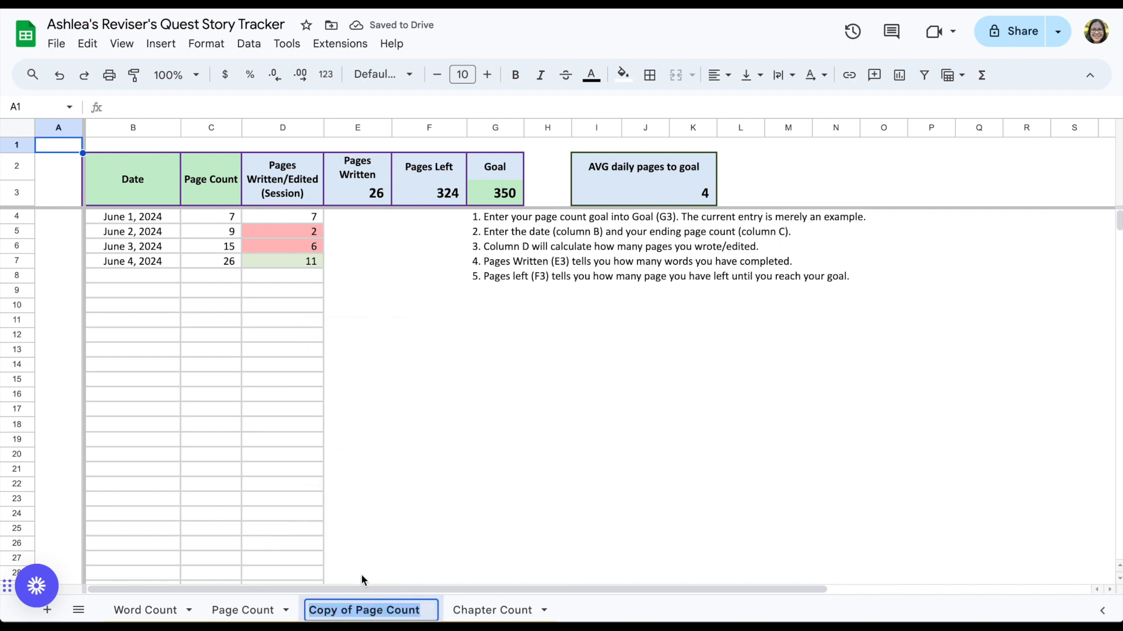
{"action": "left_click_drag", "start_coordinate": [357, 610], "coordinate": [295, 614]}
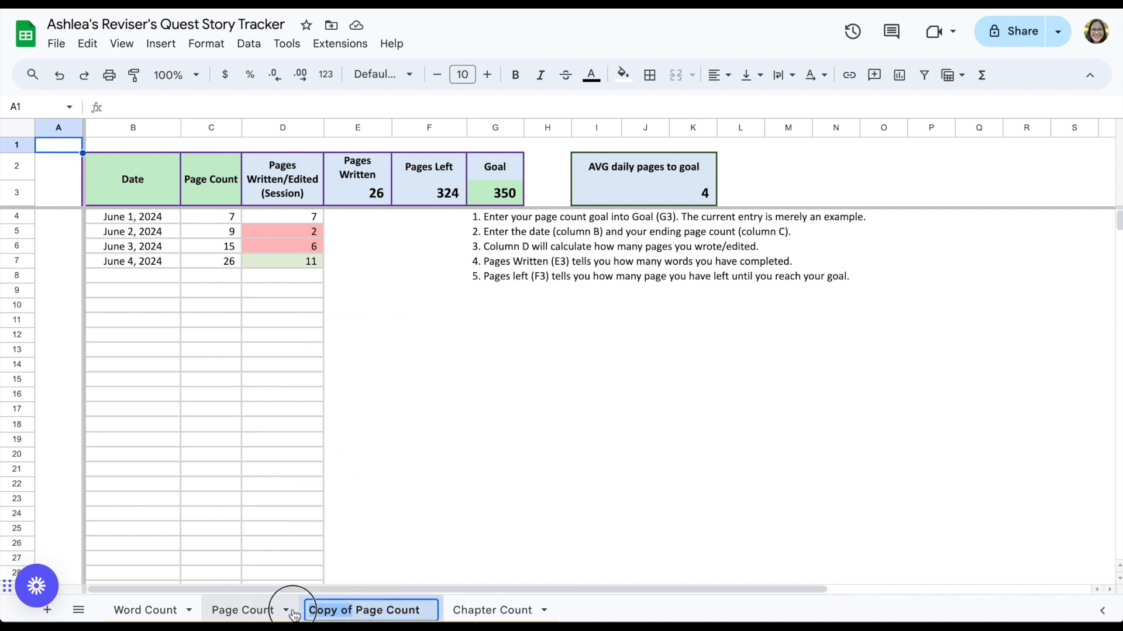
{"action": "type", "text": "New Stor"}
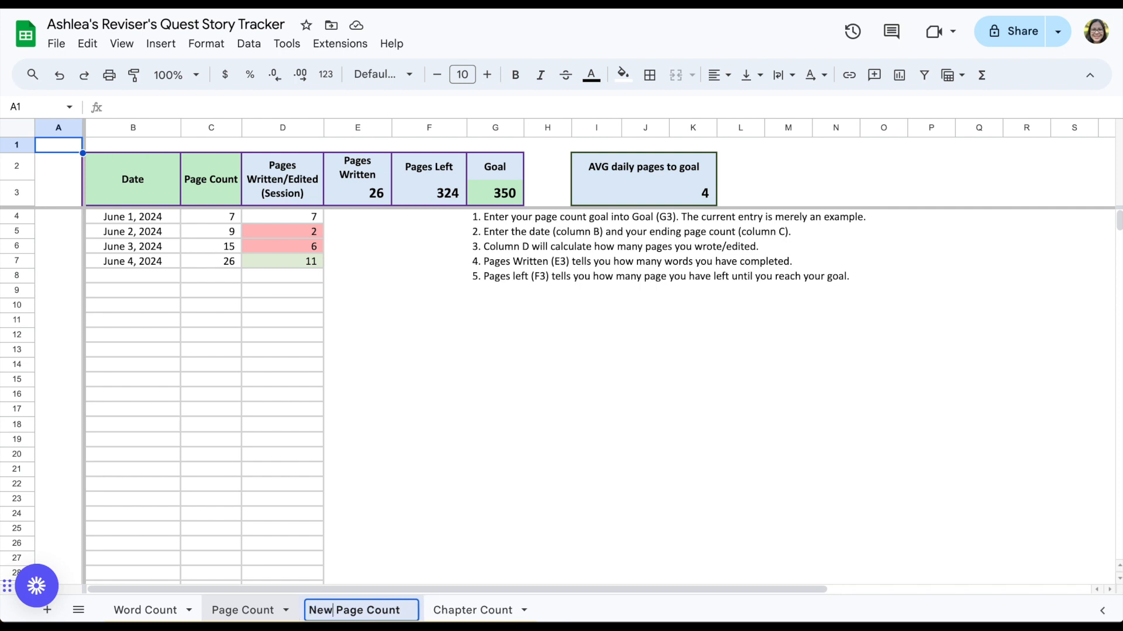
{"action": "type", "text": "y"}
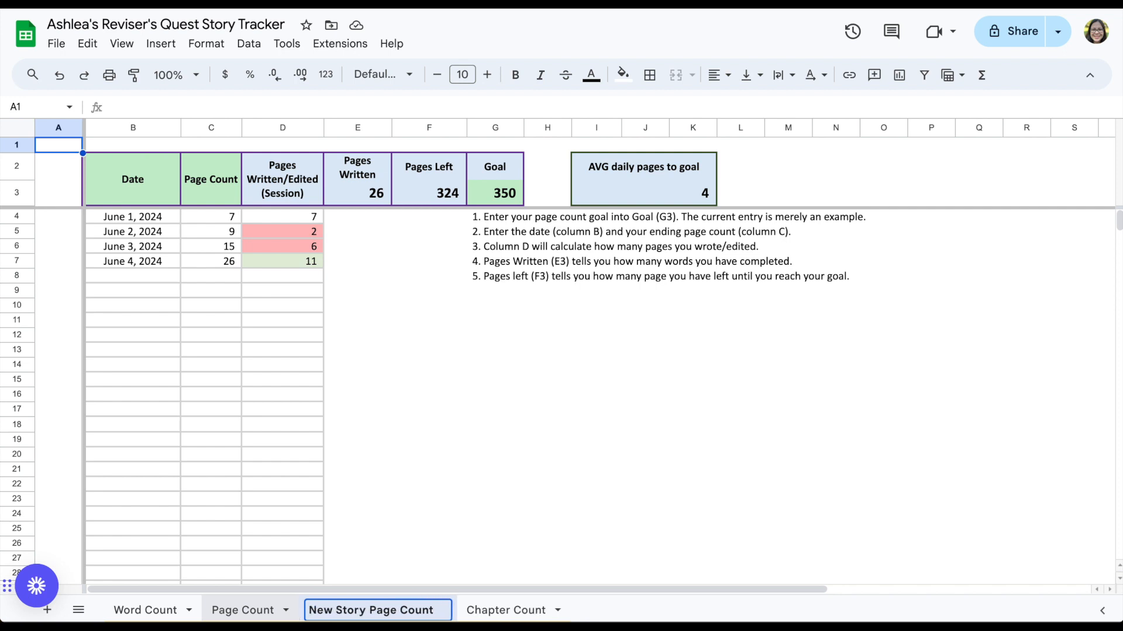
{"action": "key", "text": "Return"}
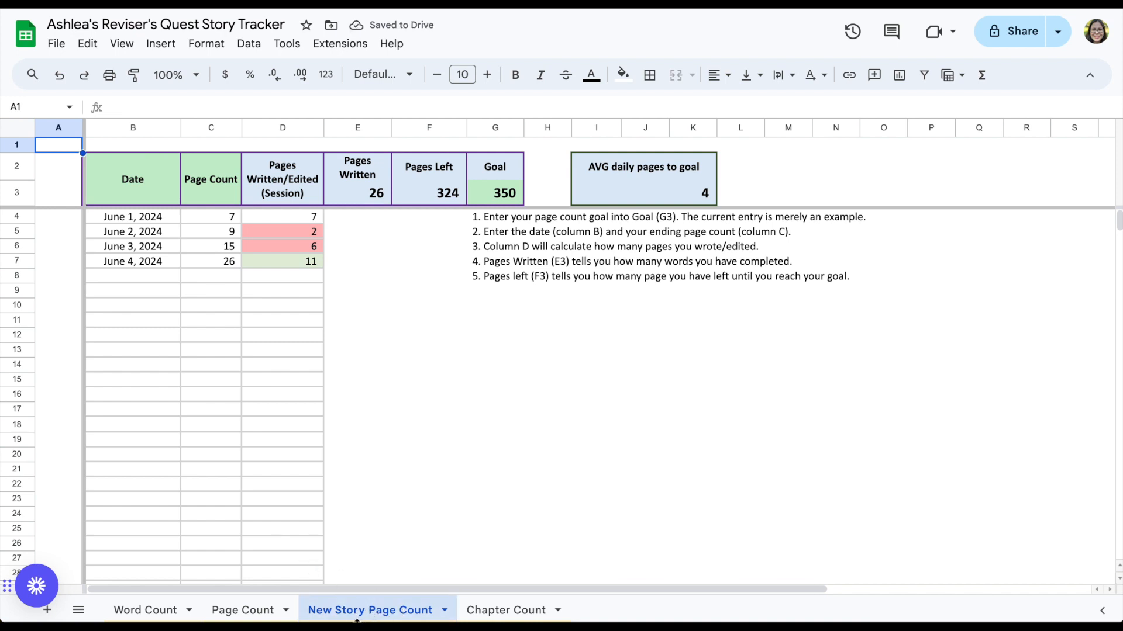
Step: Move the New Story Page Count sheet to the end and color its tab green
{"action": "left_click_drag", "start_coordinate": [361, 618], "coordinate": [547, 610]}
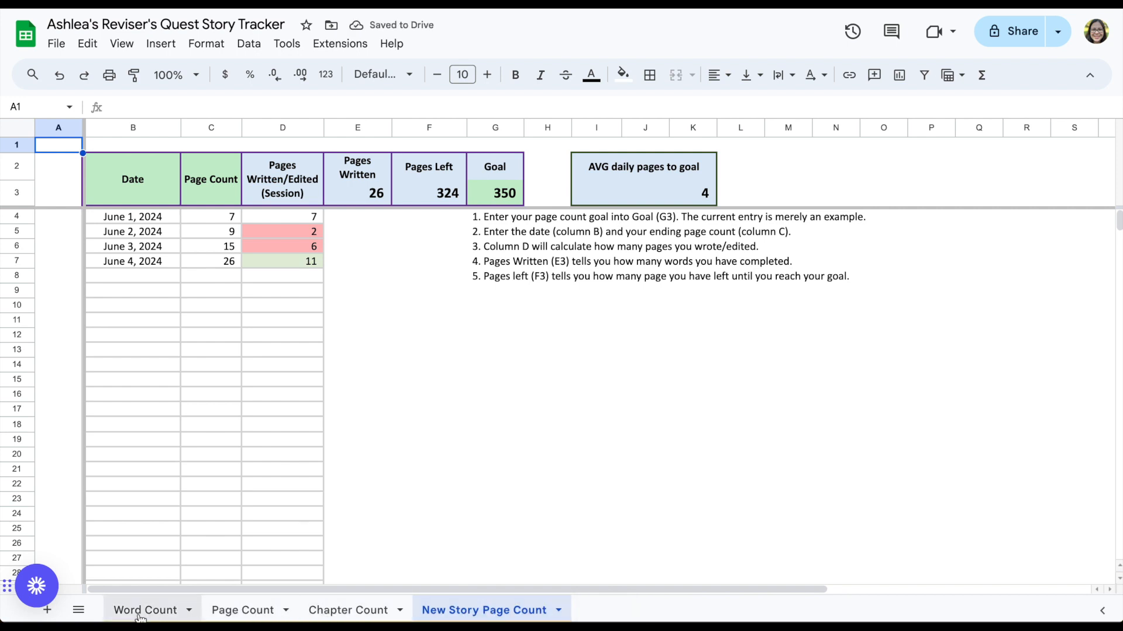
{"action": "right_click", "coordinate": [456, 620]}
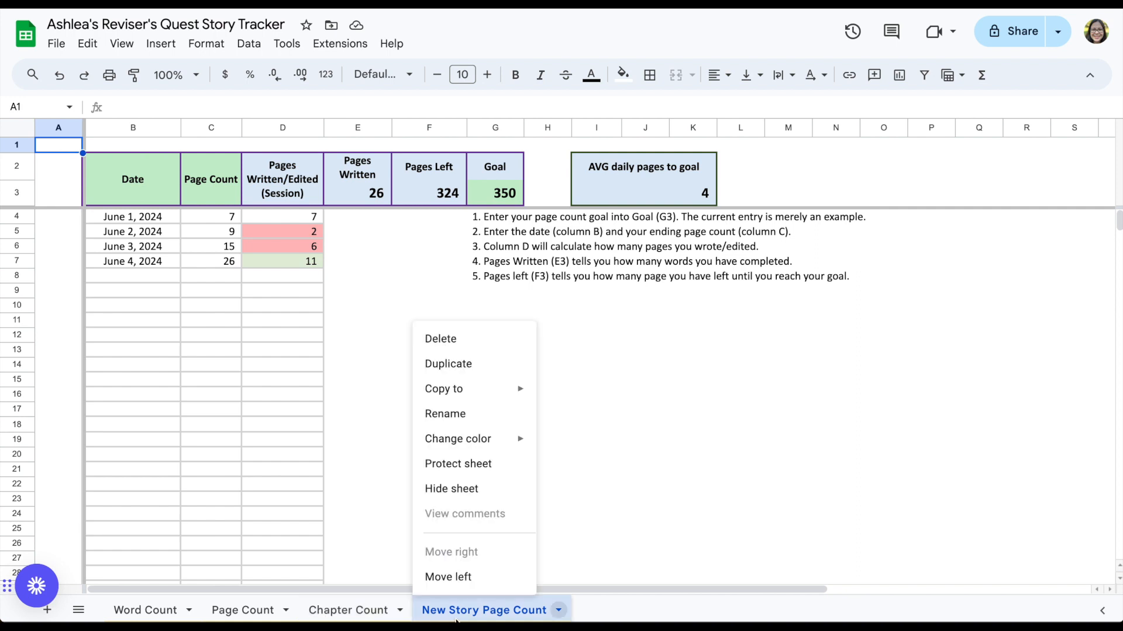
{"action": "mouse_move", "coordinate": [514, 440]}
{"action": "left_click", "coordinate": [622, 293]}
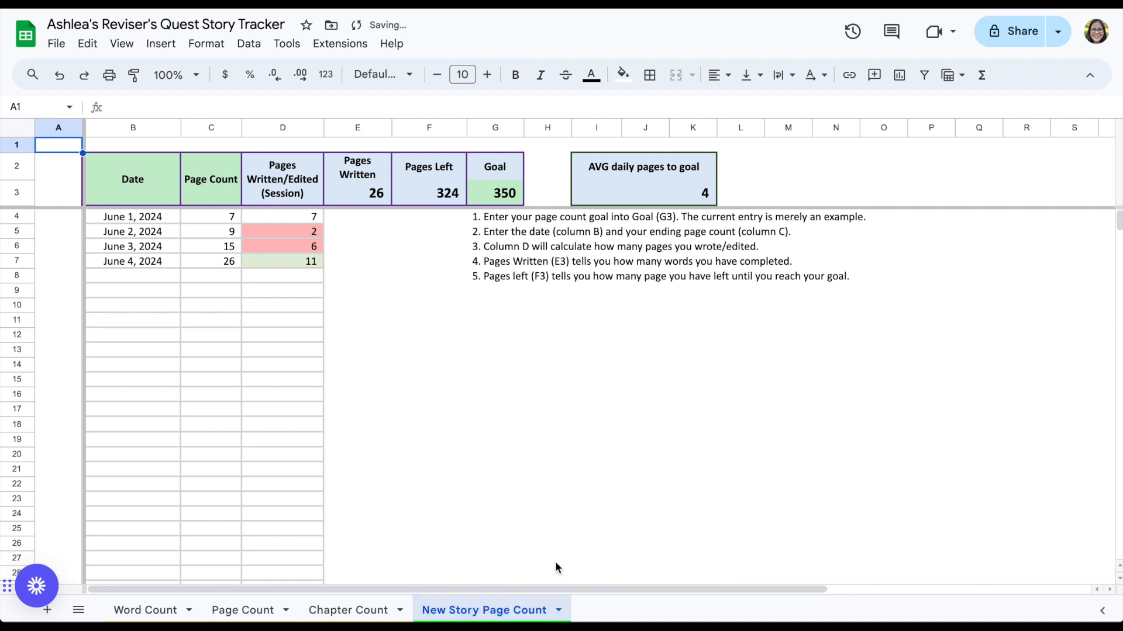
{"action": "left_click", "coordinate": [590, 514]}
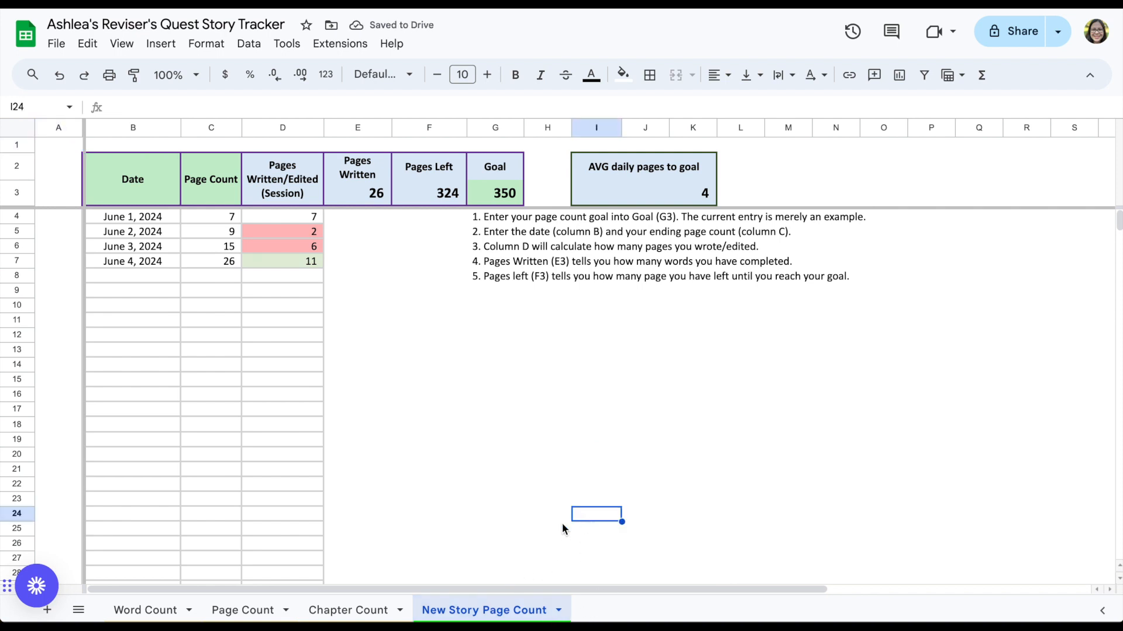
Step: Duplicate the Chapter Count sheet and rename the copy Sub Edit Chapter Count
{"action": "right_click", "coordinate": [364, 618]}
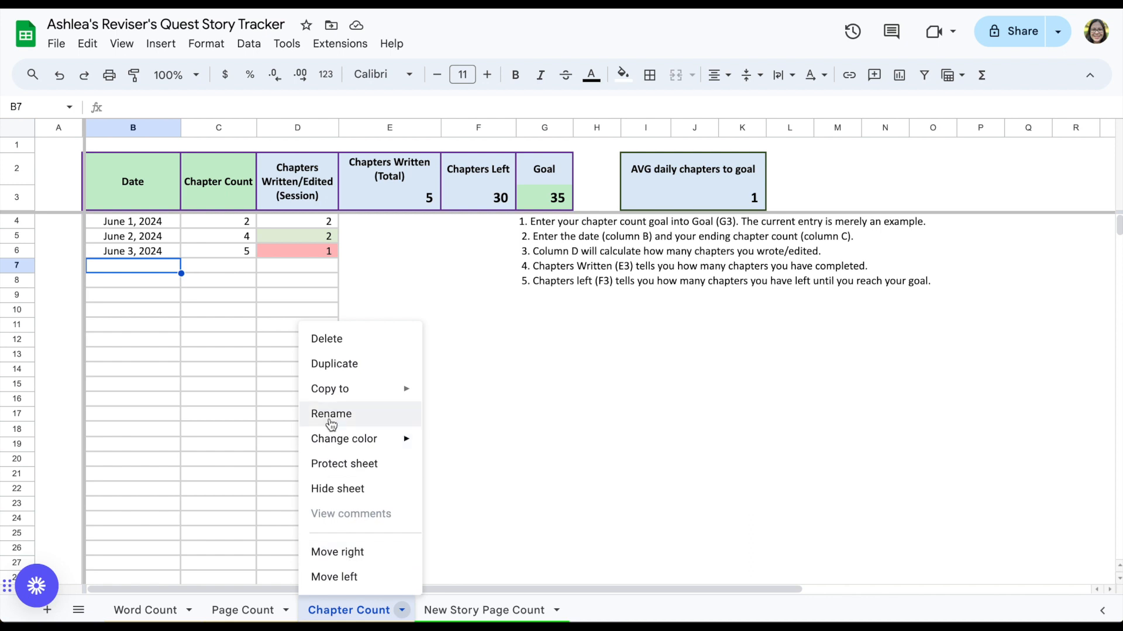
{"action": "left_click", "coordinate": [336, 364]}
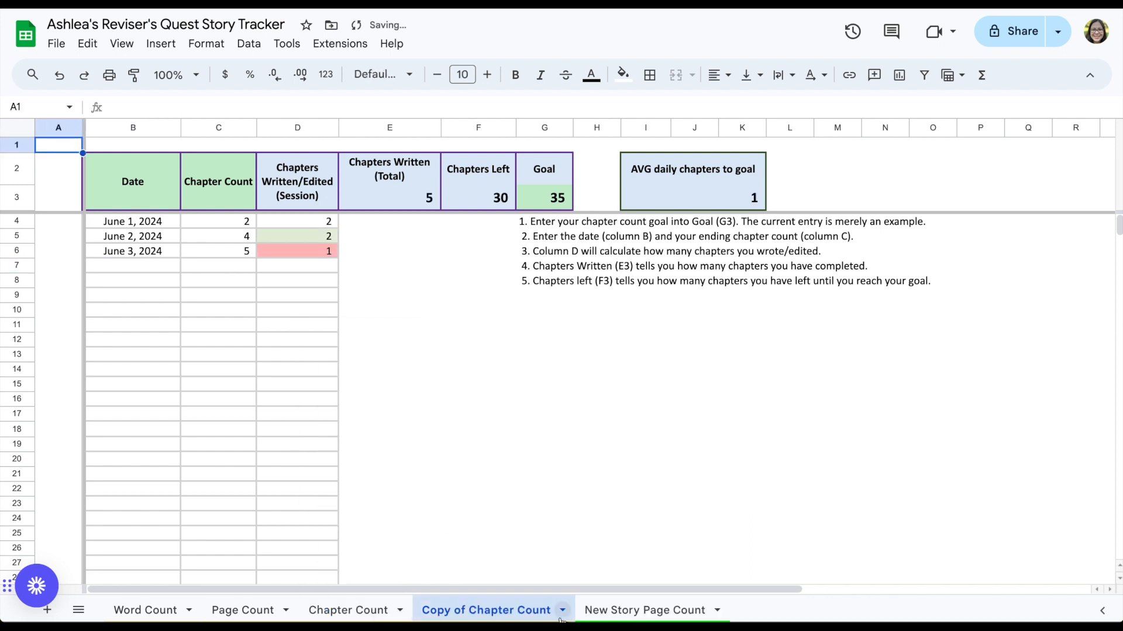
{"action": "right_click", "coordinate": [478, 608]}
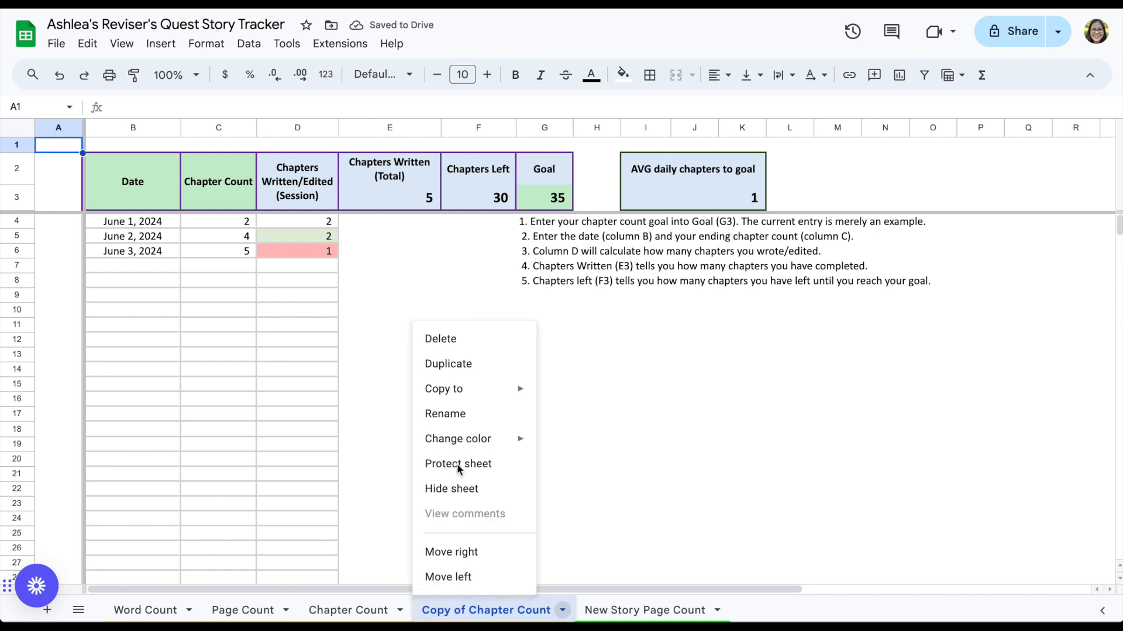
{"action": "left_click", "coordinate": [457, 419]}
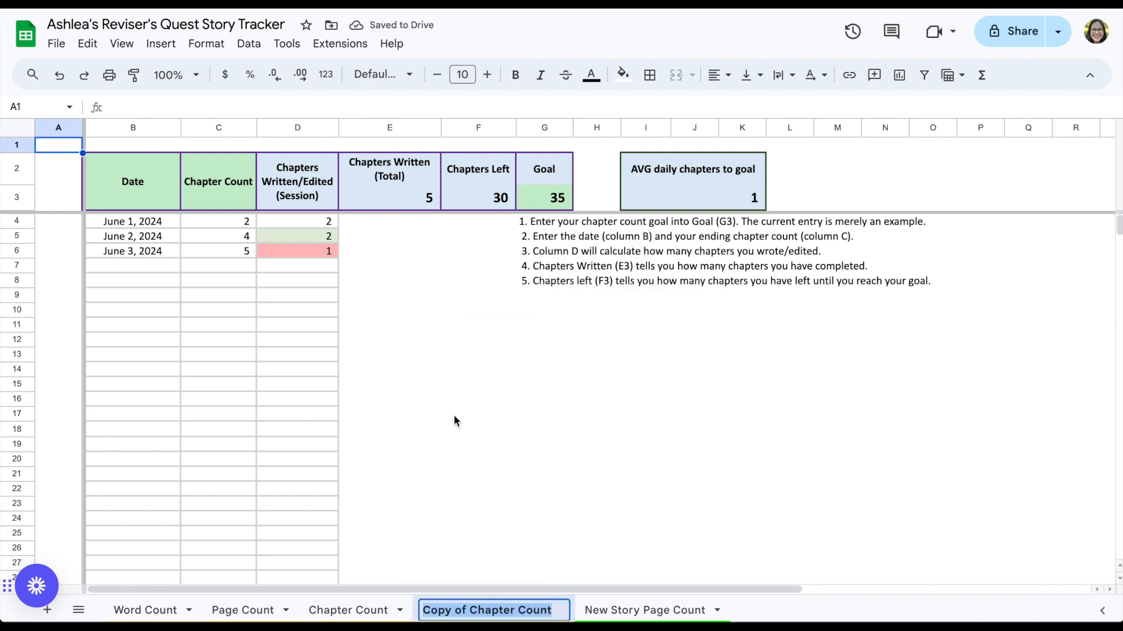
{"action": "key", "text": "Left"}
{"action": "key", "text": "shift+Right"}
{"action": "key", "text": "shift+Right"}
{"action": "key", "text": "shift+Right"}
{"action": "key", "text": "shift+Right"}
{"action": "key", "text": "shift+Right"}
{"action": "key", "text": "shift+Right"}
{"action": "key", "text": "shift+Right"}
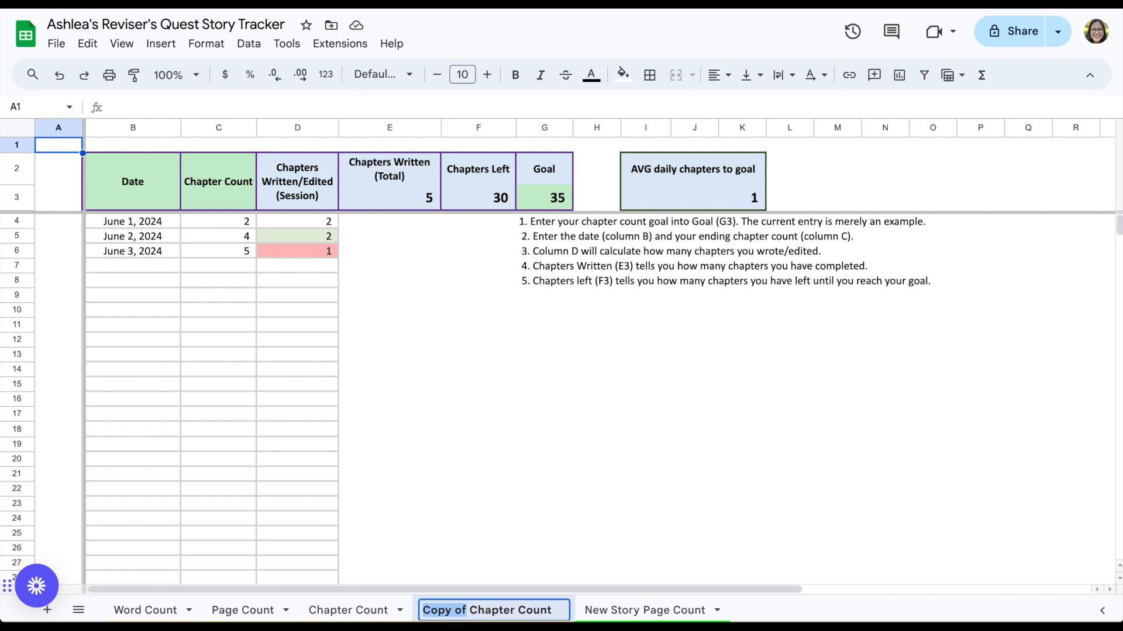
{"action": "type", "text": "Sub Edit"}
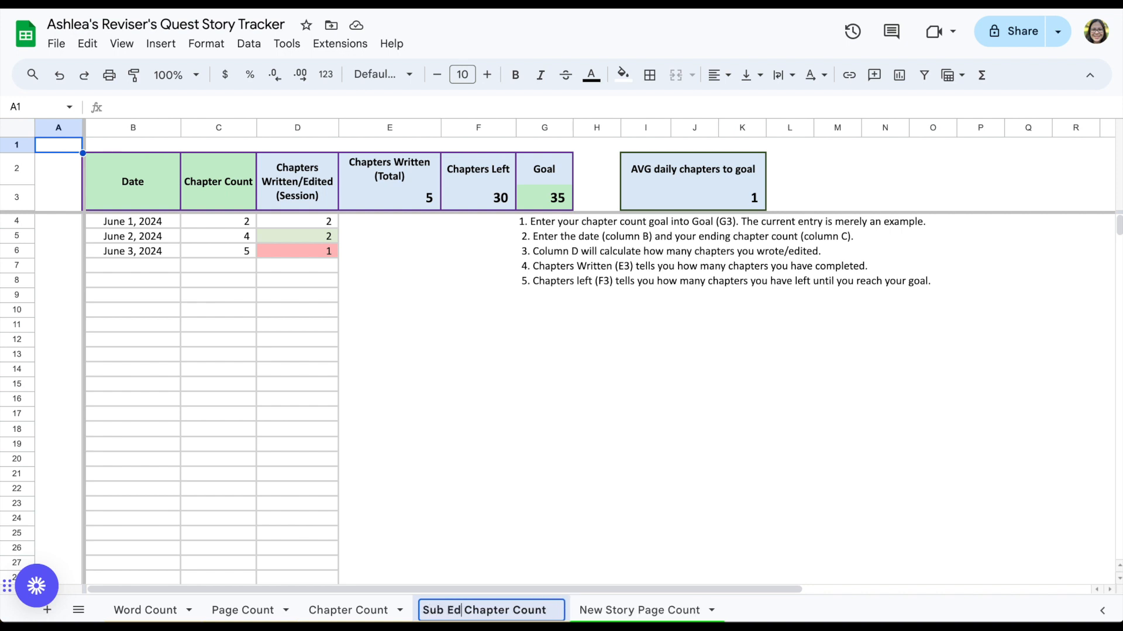
{"action": "key", "text": "Return"}
Step: Color the Sub Edit Chapter Count sheet tab purple
{"action": "right_click", "coordinate": [505, 611]}
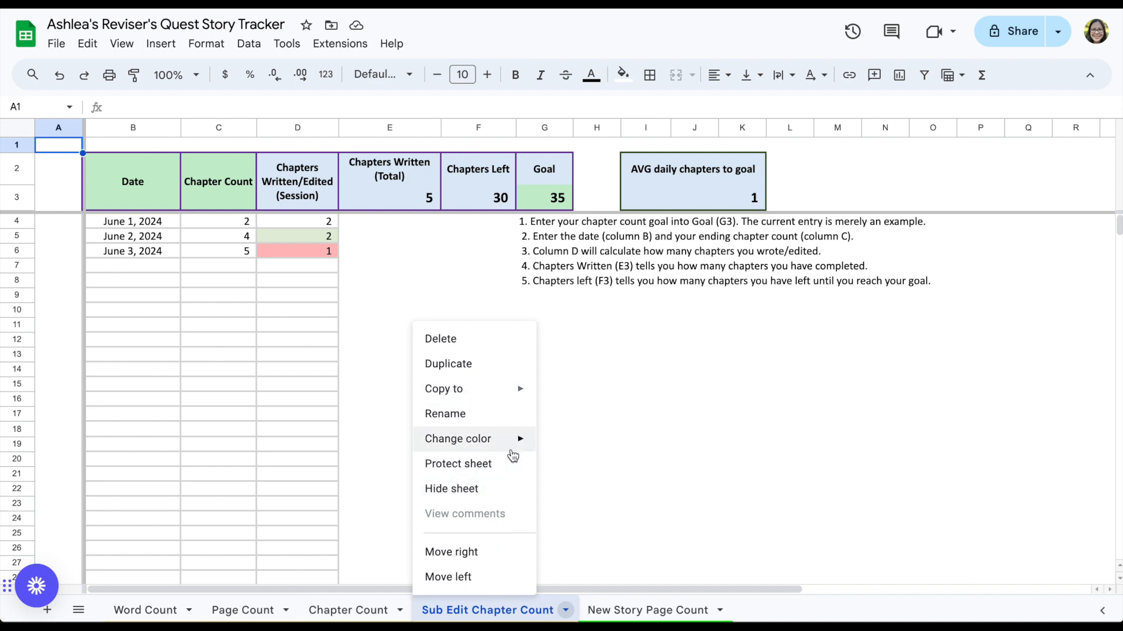
{"action": "mouse_move", "coordinate": [514, 448]}
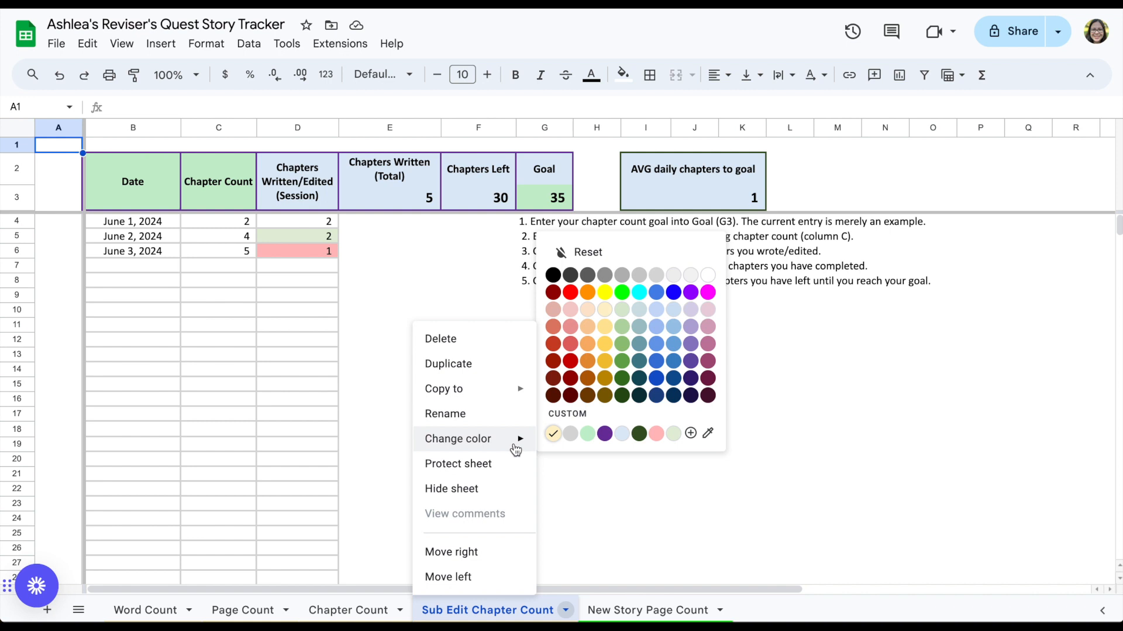
{"action": "left_click", "coordinate": [691, 292]}
{"action": "left_click", "coordinate": [683, 432]}
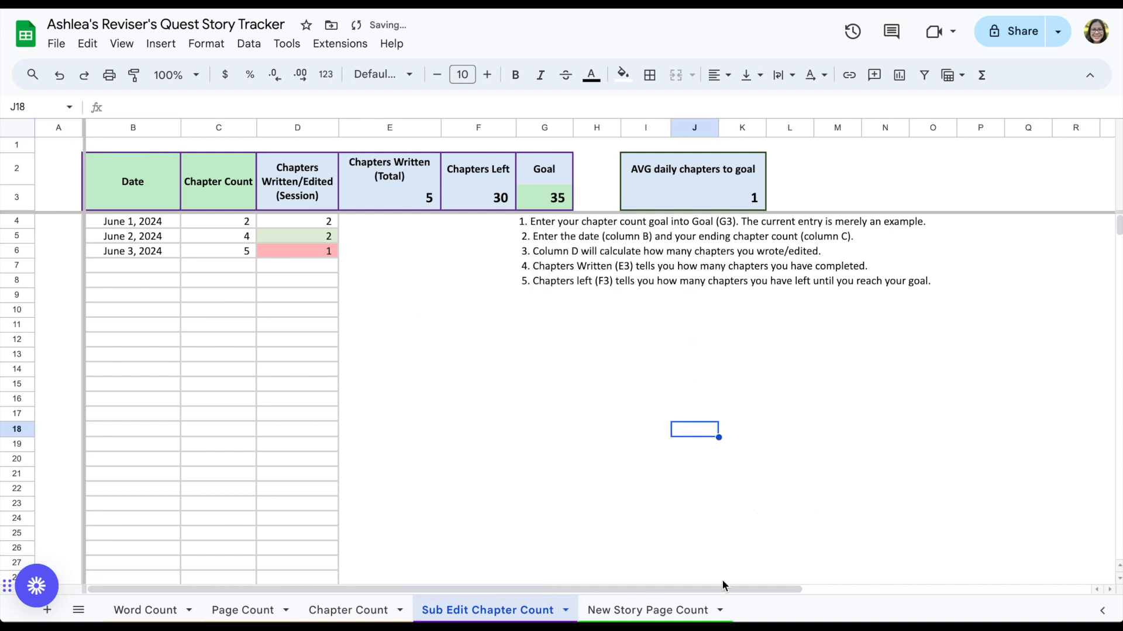
{"action": "left_click", "coordinate": [668, 614]}
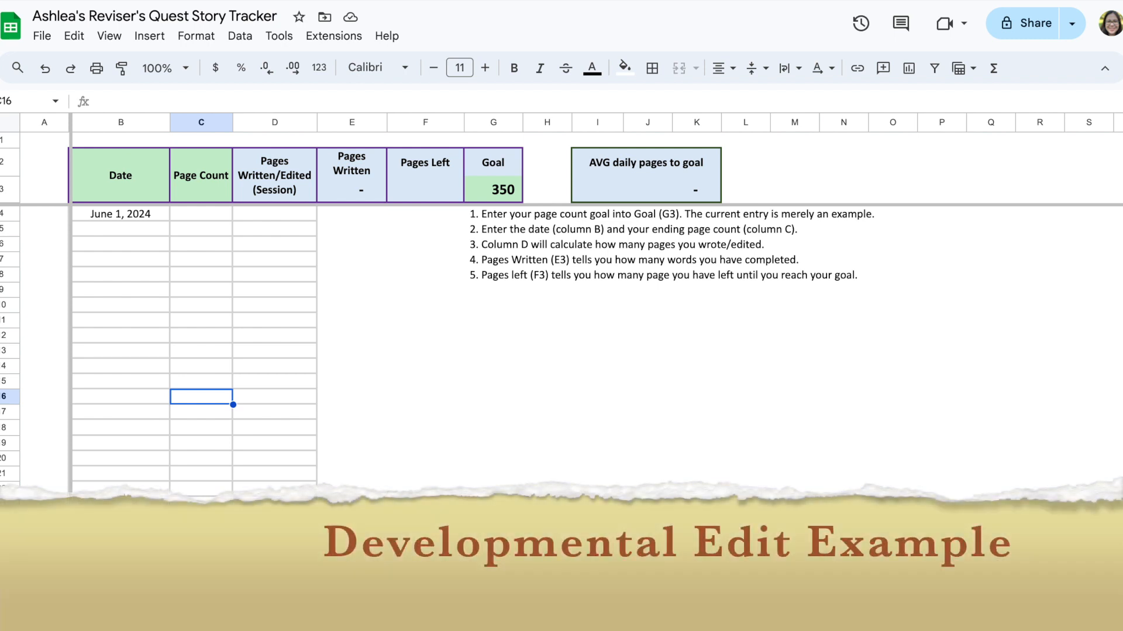
Step: Duplicate the Page Count sheet and rename the copy DE Read-through Page Count
{"action": "right_click", "coordinate": [239, 618]}
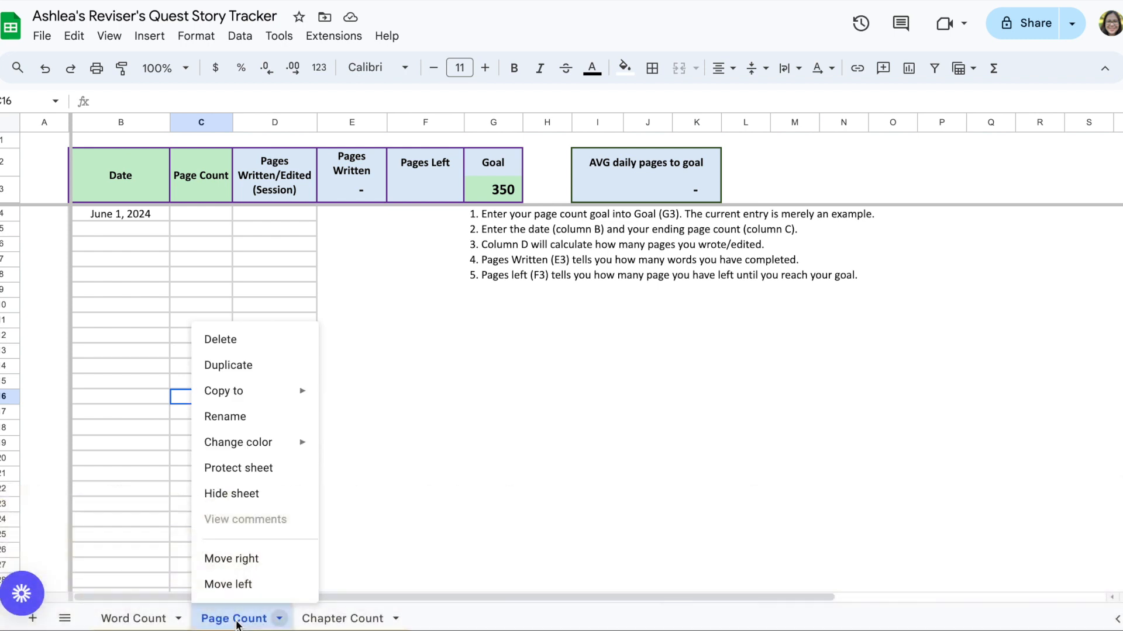
{"action": "left_click", "coordinate": [265, 373]}
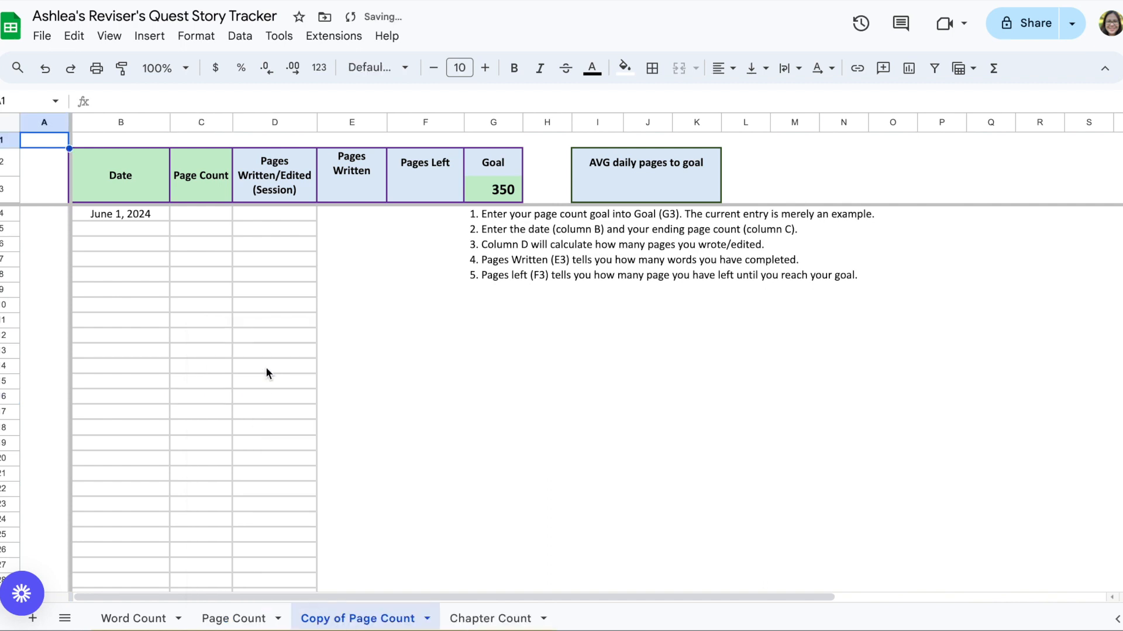
{"action": "left_click", "coordinate": [347, 619]}
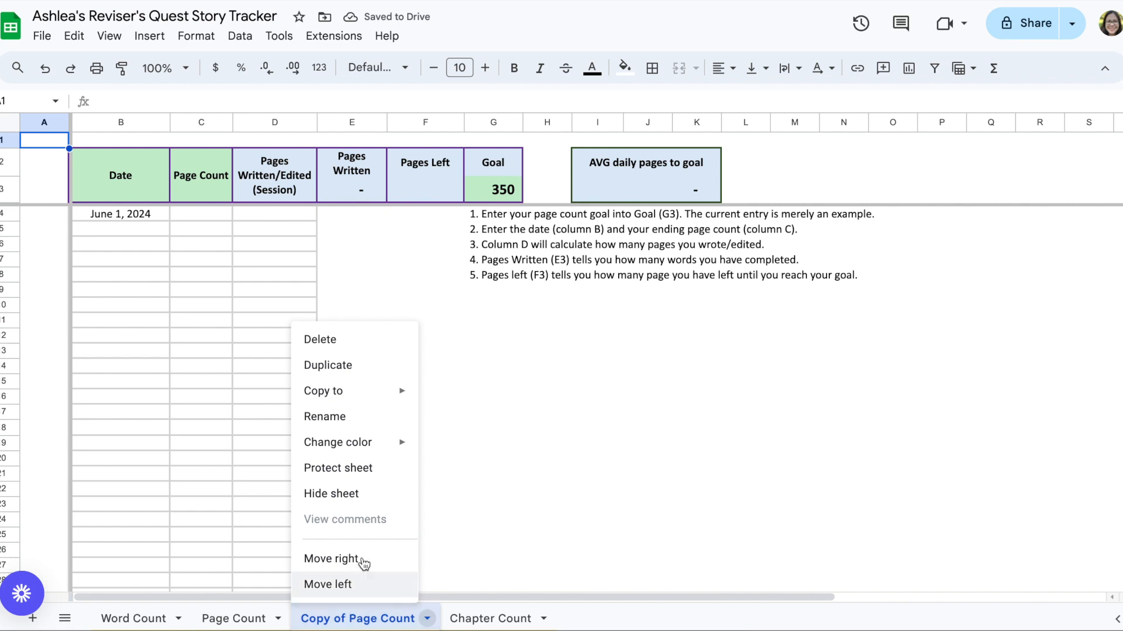
{"action": "left_click", "coordinate": [347, 417]}
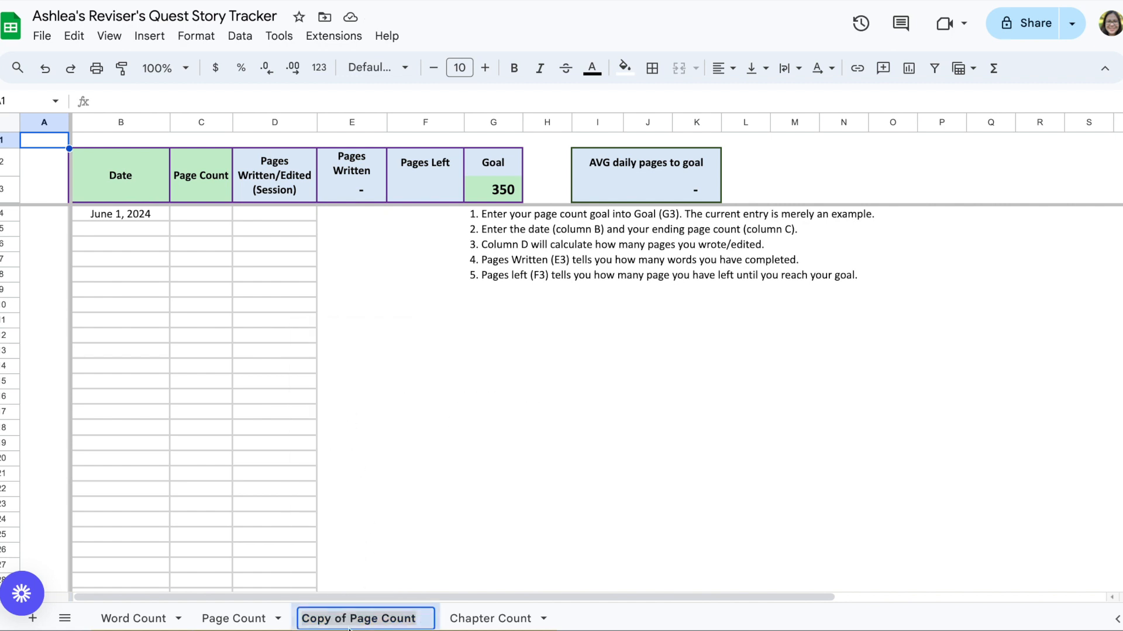
{"action": "left_click", "coordinate": [351, 619]}
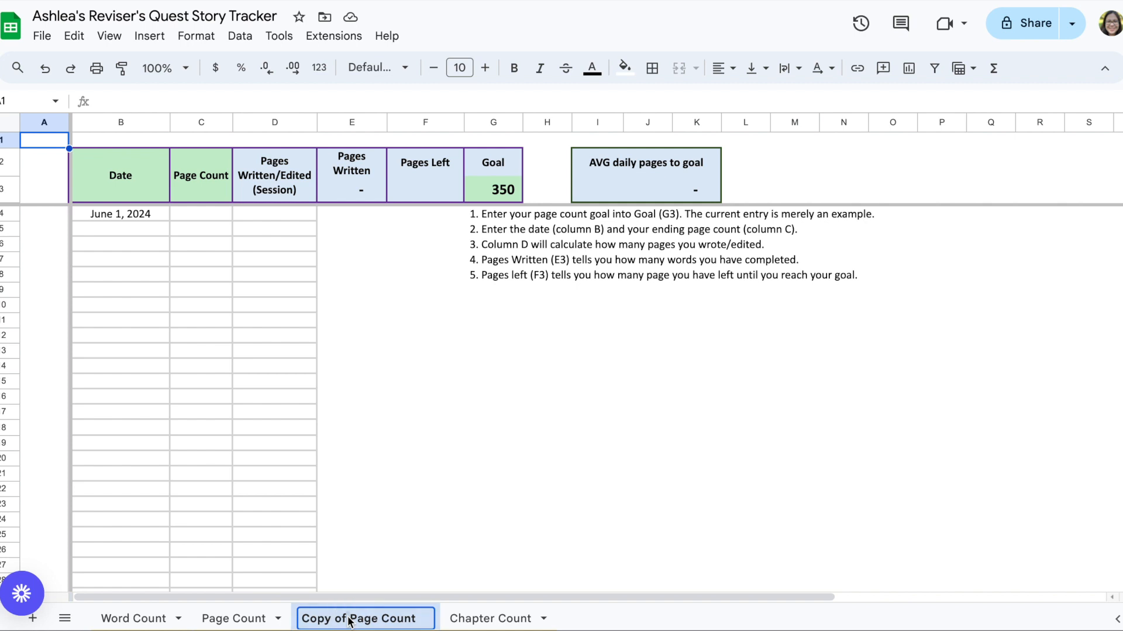
{"action": "double_click", "coordinate": [322, 621]}
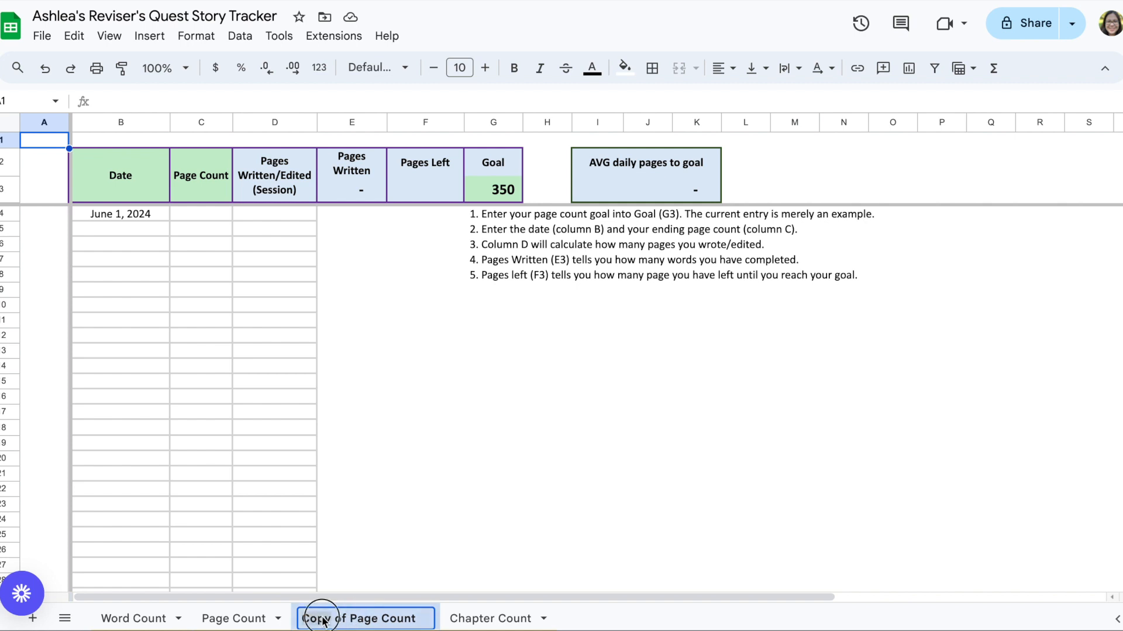
{"action": "key", "text": "shift+Right"}
{"action": "key", "text": "shift+Right"}
{"action": "key", "text": "shift+Right"}
{"action": "type", "text": "Devel"}
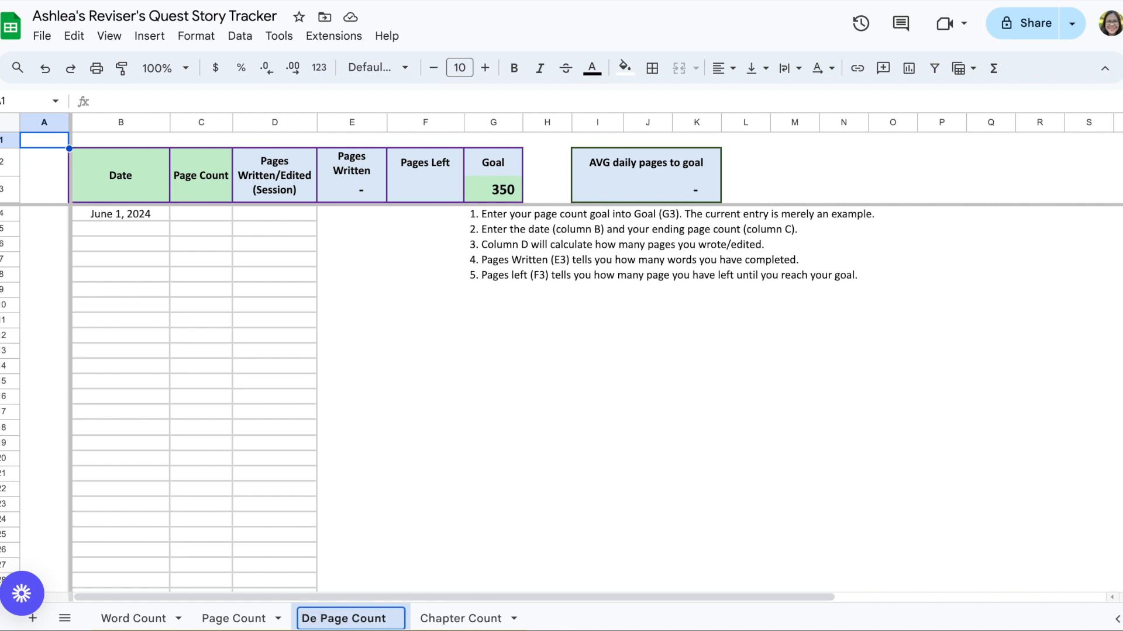
{"action": "key", "text": "BackSpace"}
{"action": "key", "text": "BackSpace"}
{"action": "key", "text": "BackSpace"}
{"action": "key", "text": "BackSpace"}
{"action": "type", "text": "E"}
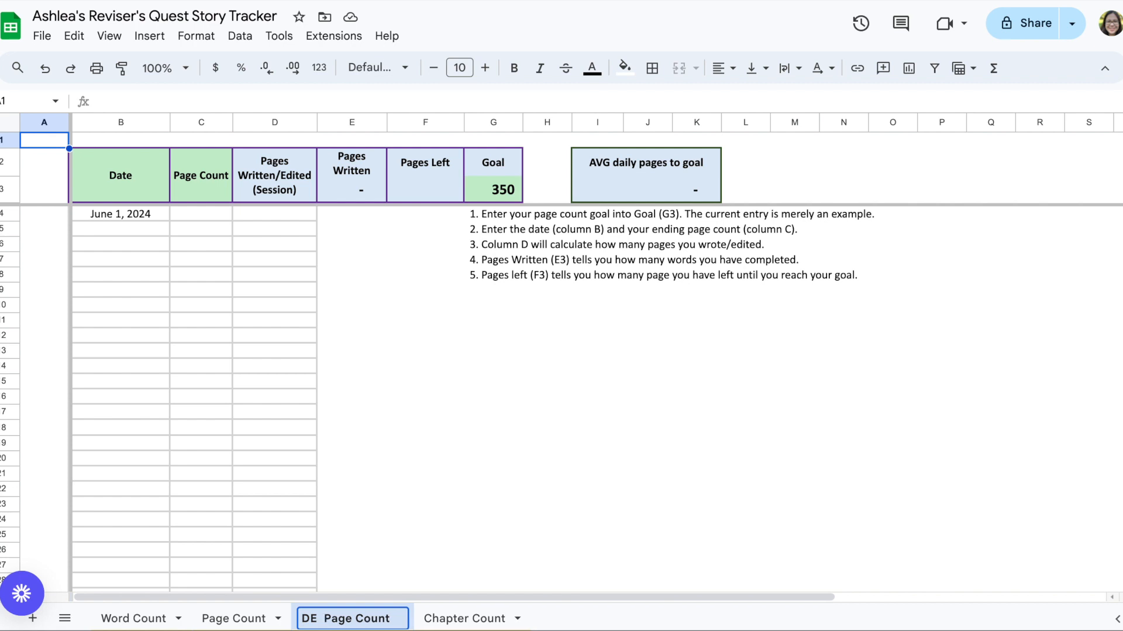
{"action": "type", "text": " Read"}
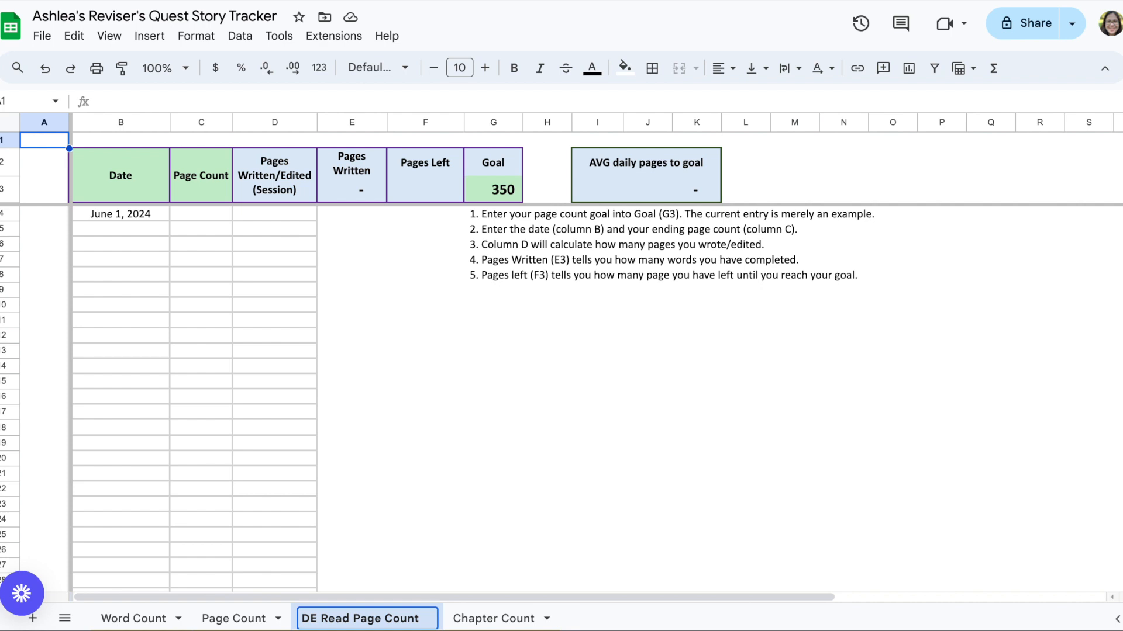
{"action": "type", "text": "-"}
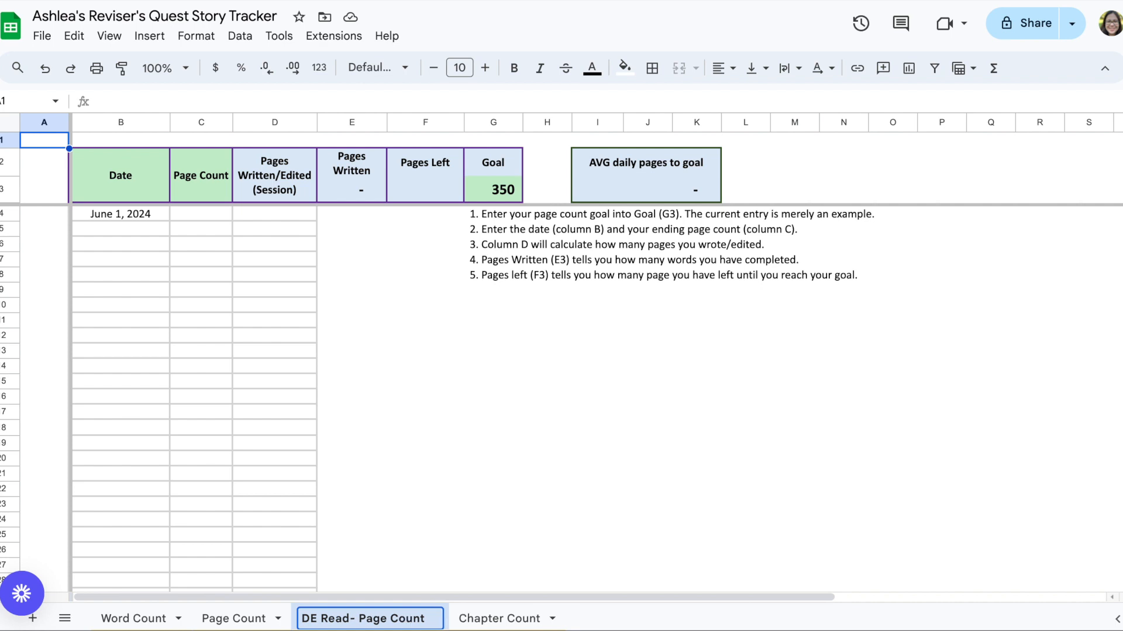
{"action": "type", "text": "through"}
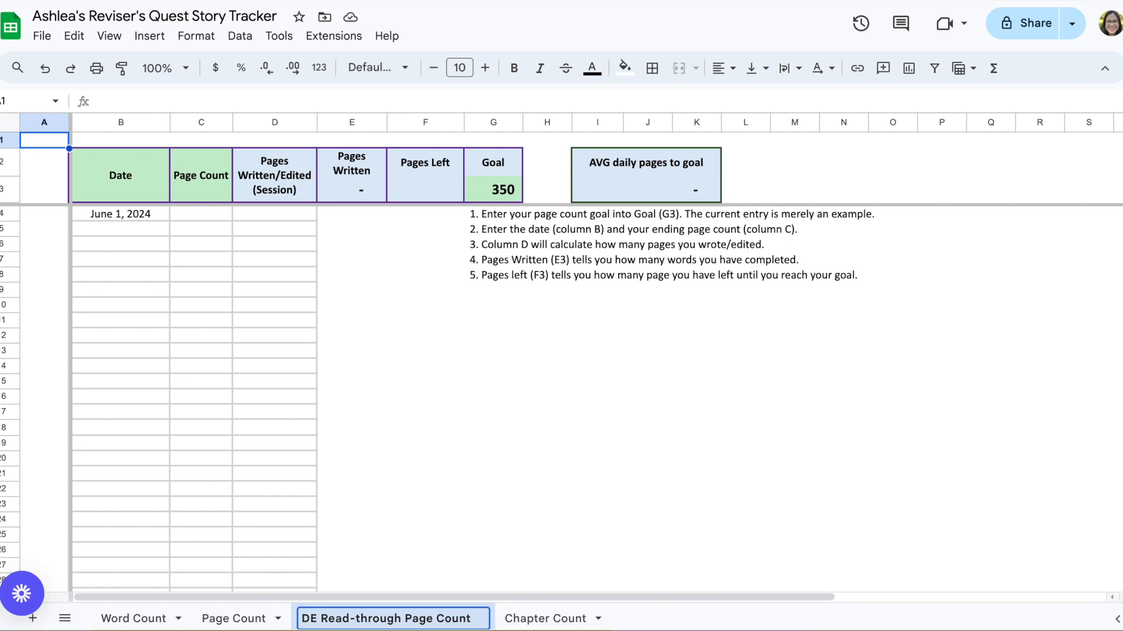
{"action": "key", "text": "Return"}
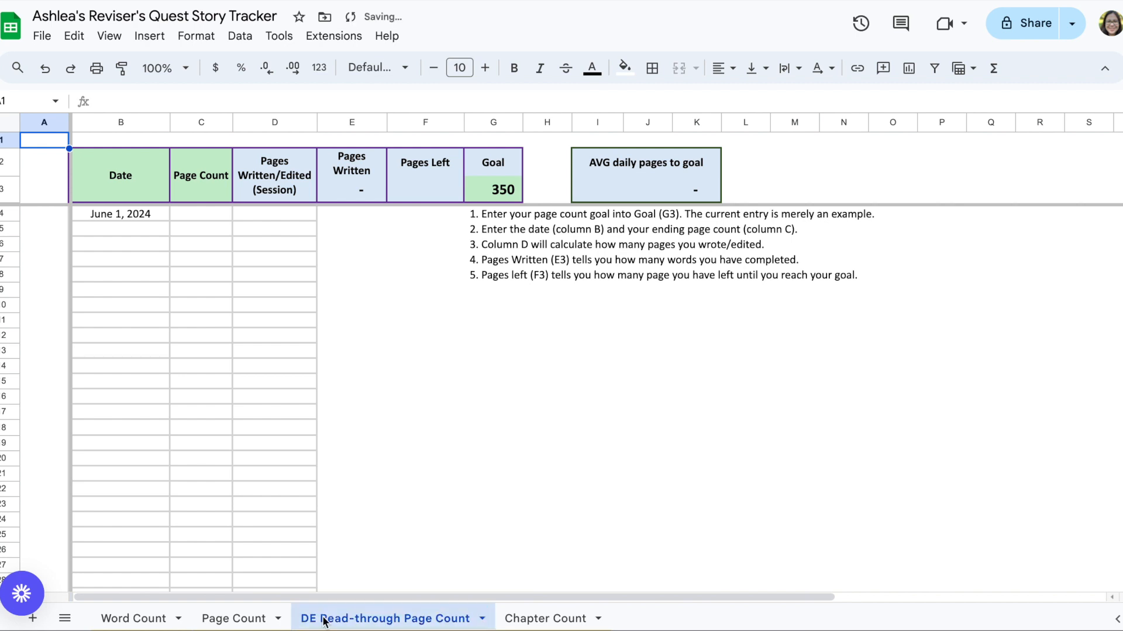
Step: Duplicate the Chapter Count sheet and rename the copy DE Editing Plan Chapter Count
{"action": "right_click", "coordinate": [356, 627]}
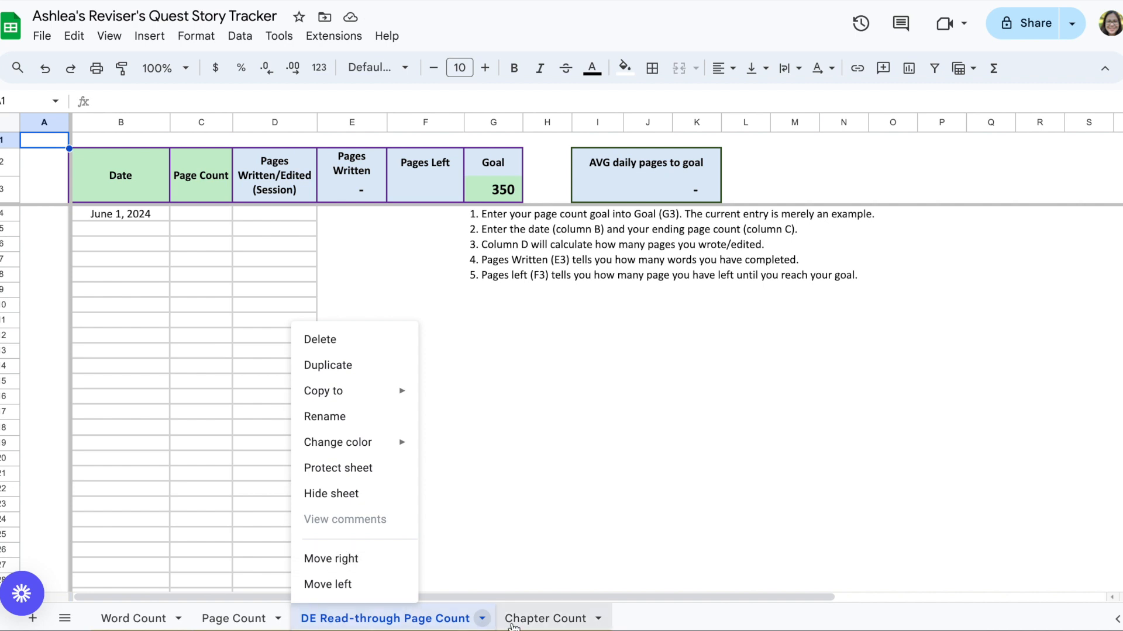
{"action": "left_click", "coordinate": [501, 547]}
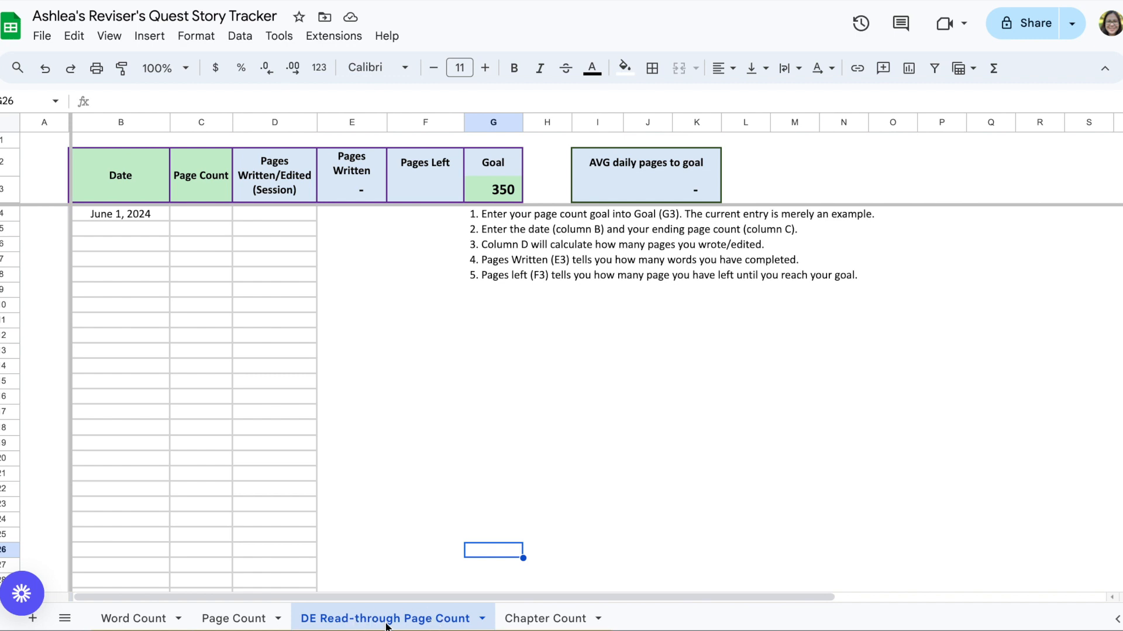
{"action": "right_click", "coordinate": [560, 623]}
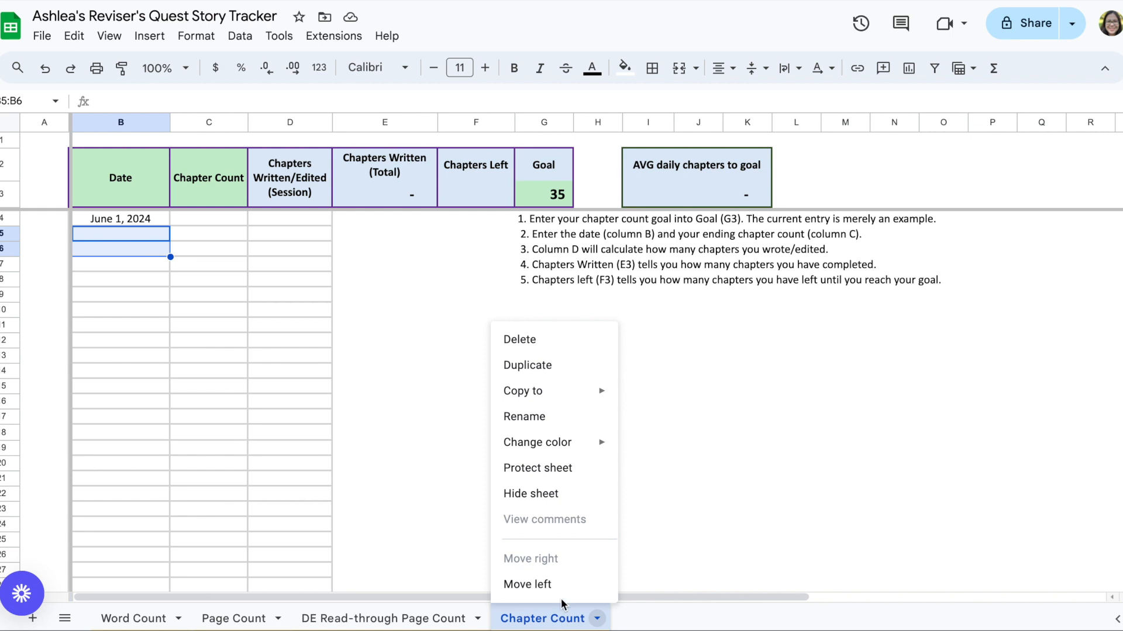
{"action": "left_click", "coordinate": [563, 366]}
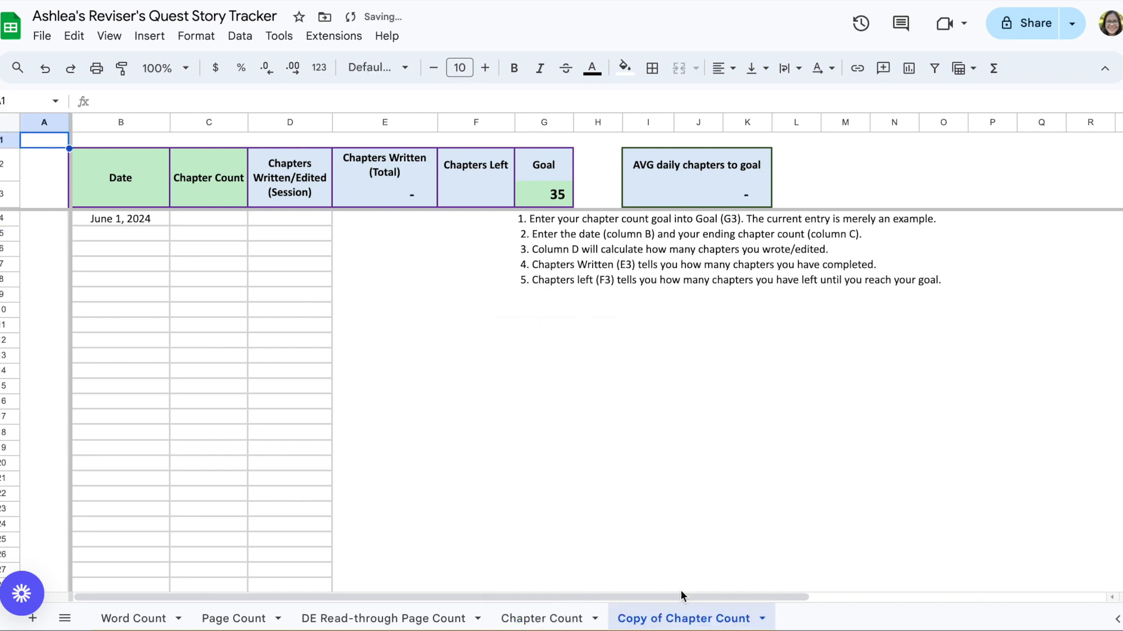
{"action": "right_click", "coordinate": [687, 618]}
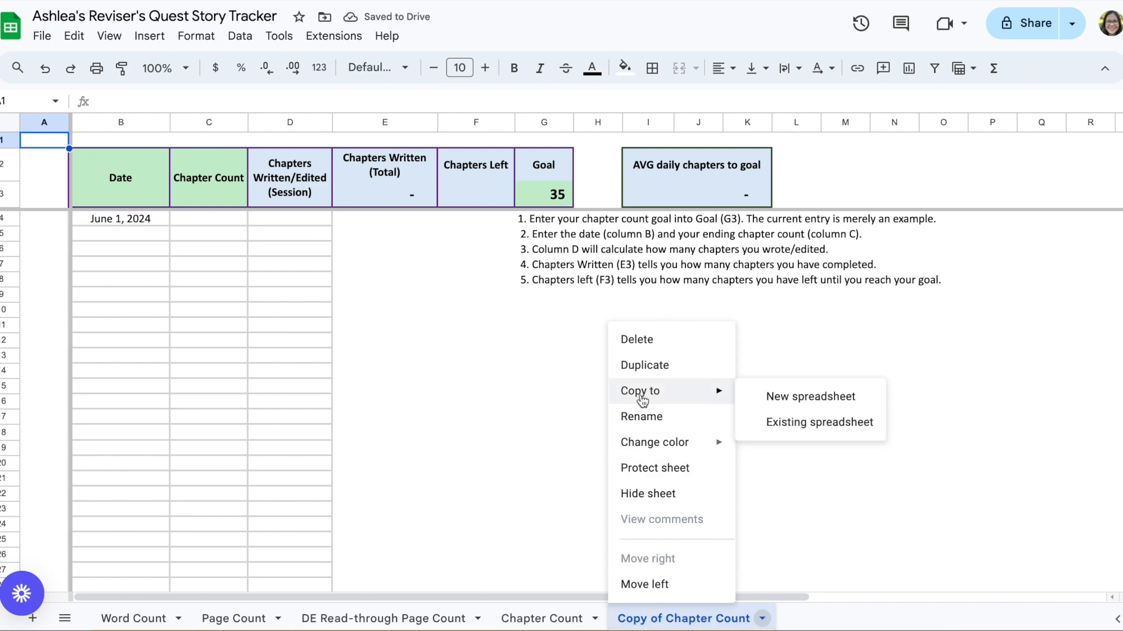
{"action": "left_click", "coordinate": [643, 415]}
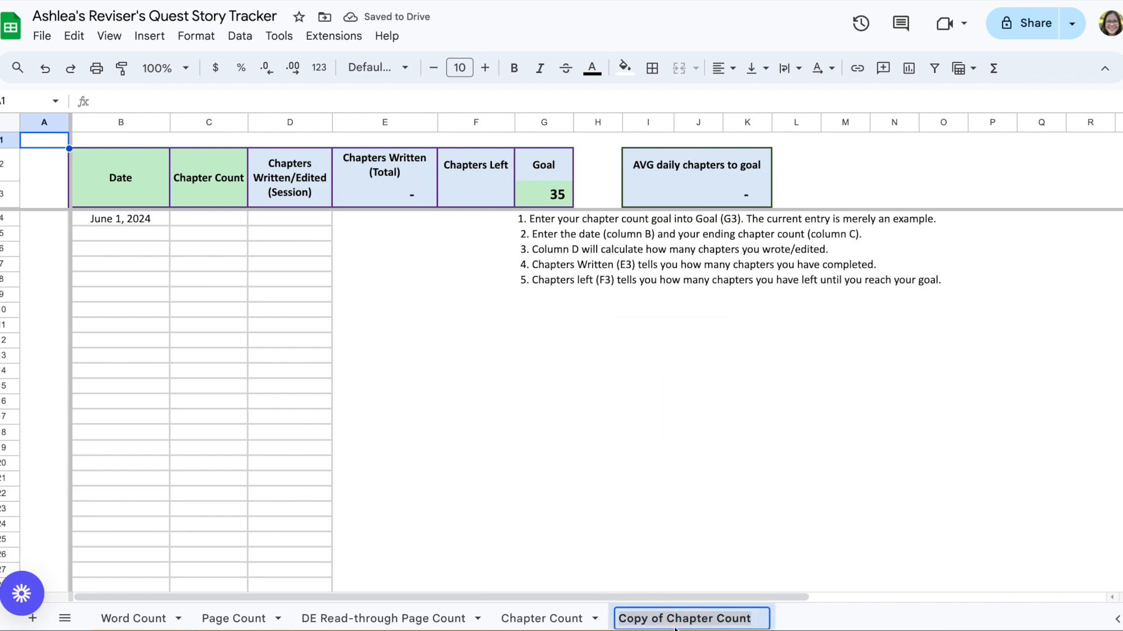
{"action": "left_click", "coordinate": [660, 619]}
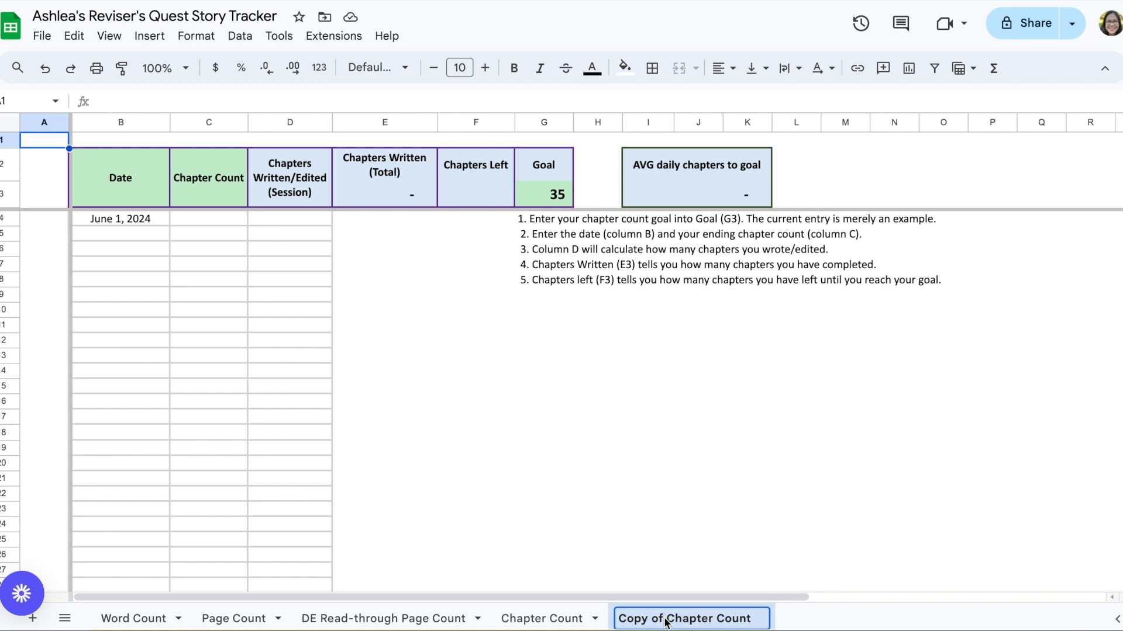
{"action": "left_click_drag", "start_coordinate": [665, 622], "coordinate": [619, 620]}
{"action": "type", "text": "DE"}
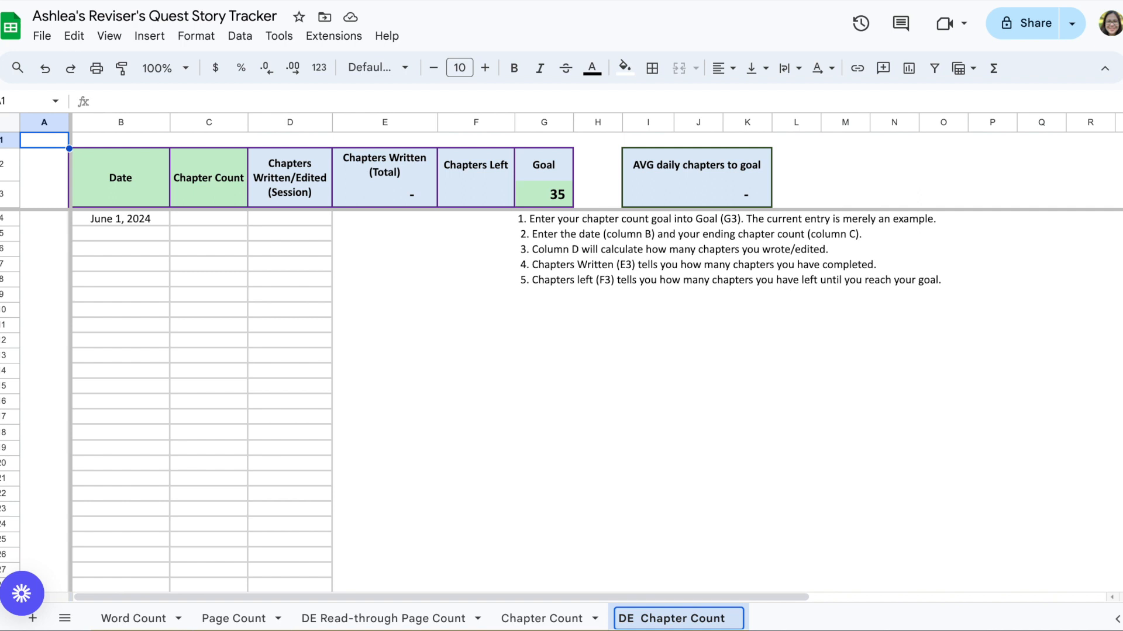
{"action": "type", "text": " Editing "}
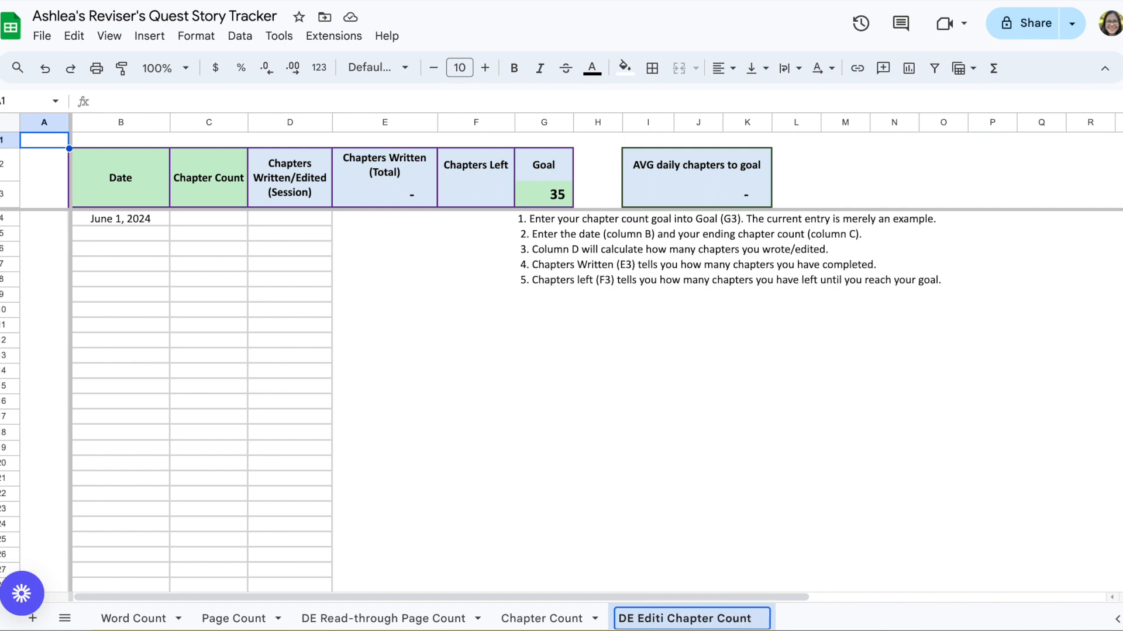
{"action": "type", "text": "Plan"}
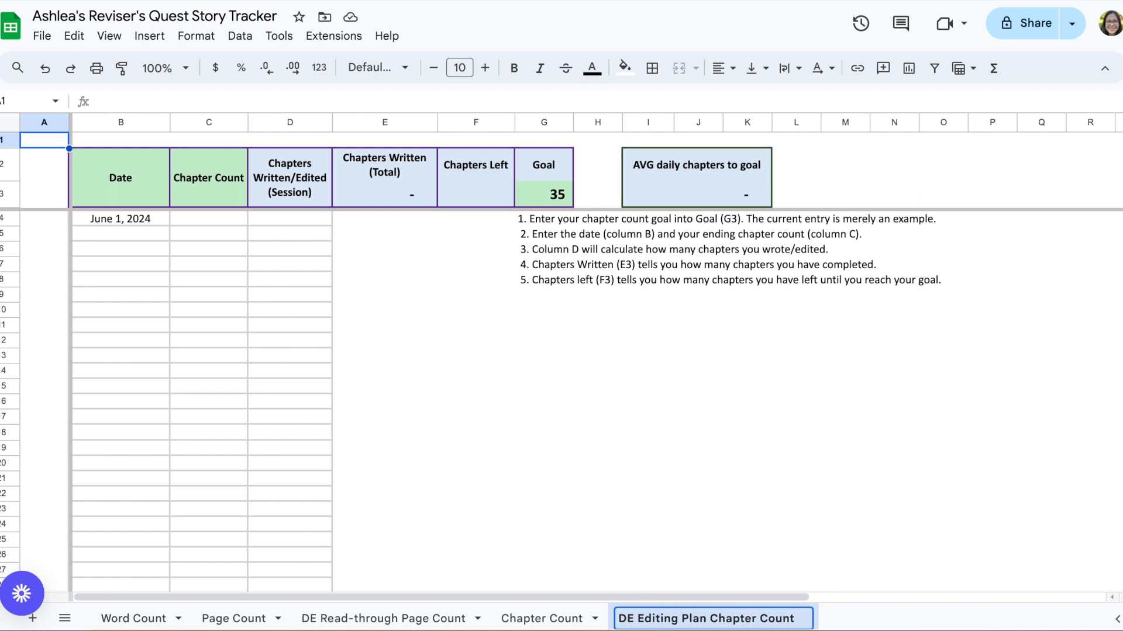
{"action": "key", "text": "Return"}
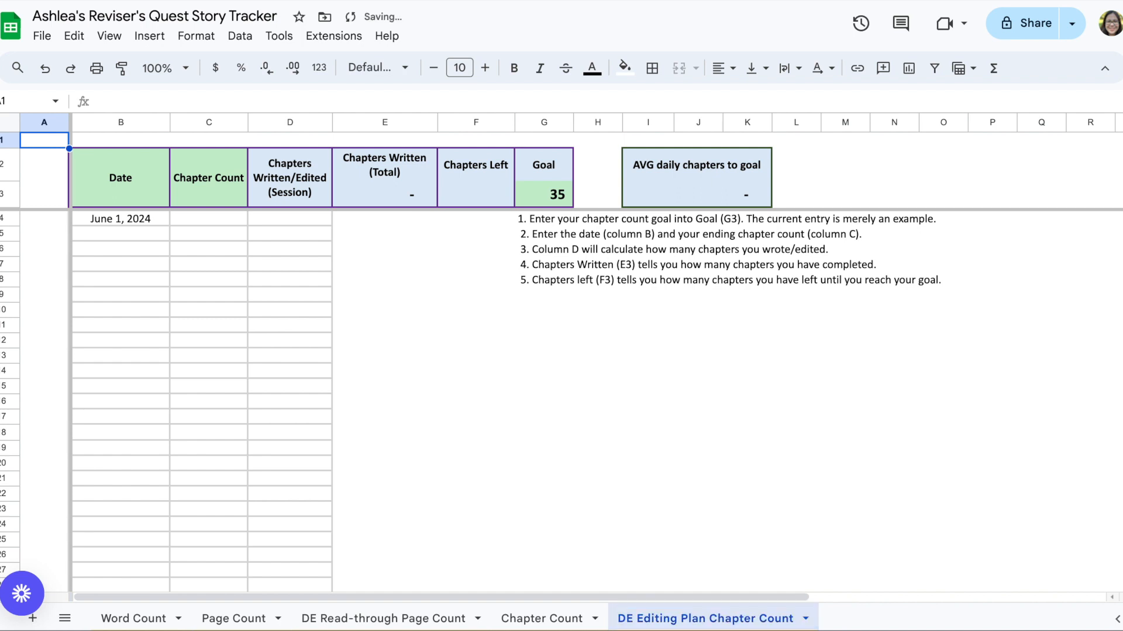
Step: Move the Chapter Count sheet in front of the DE Read-through Page Count sheet
{"action": "left_click_drag", "start_coordinate": [519, 618], "coordinate": [319, 622]}
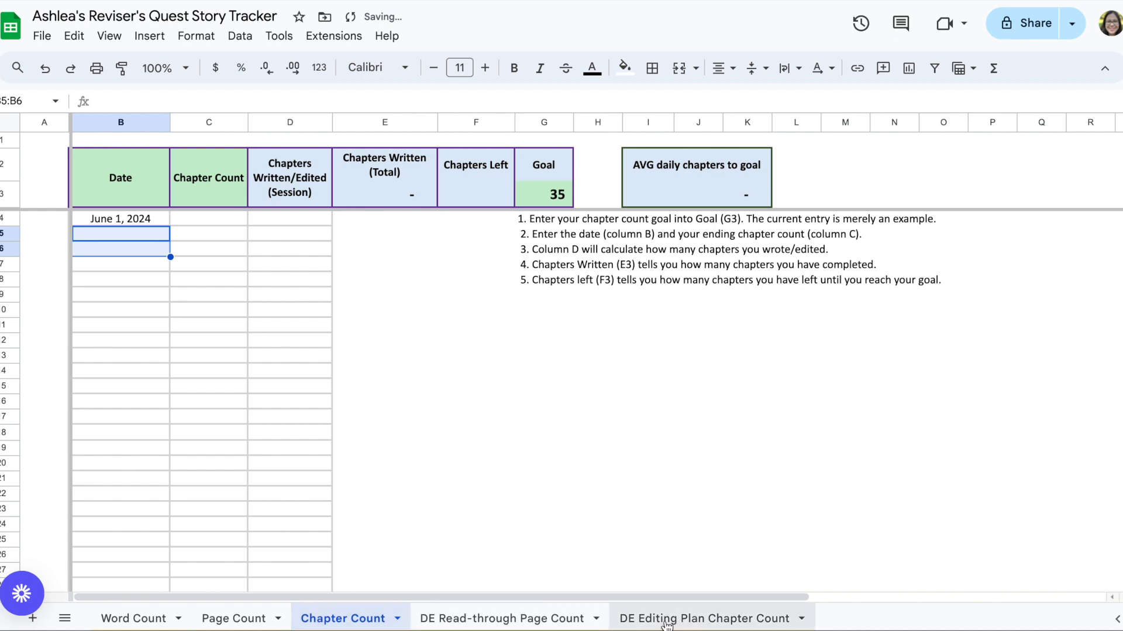
Step: On the DE Read-through Page Count sheet, log a page count of 10 for June 1 and 16 for 6/2
{"action": "left_click", "coordinate": [533, 624]}
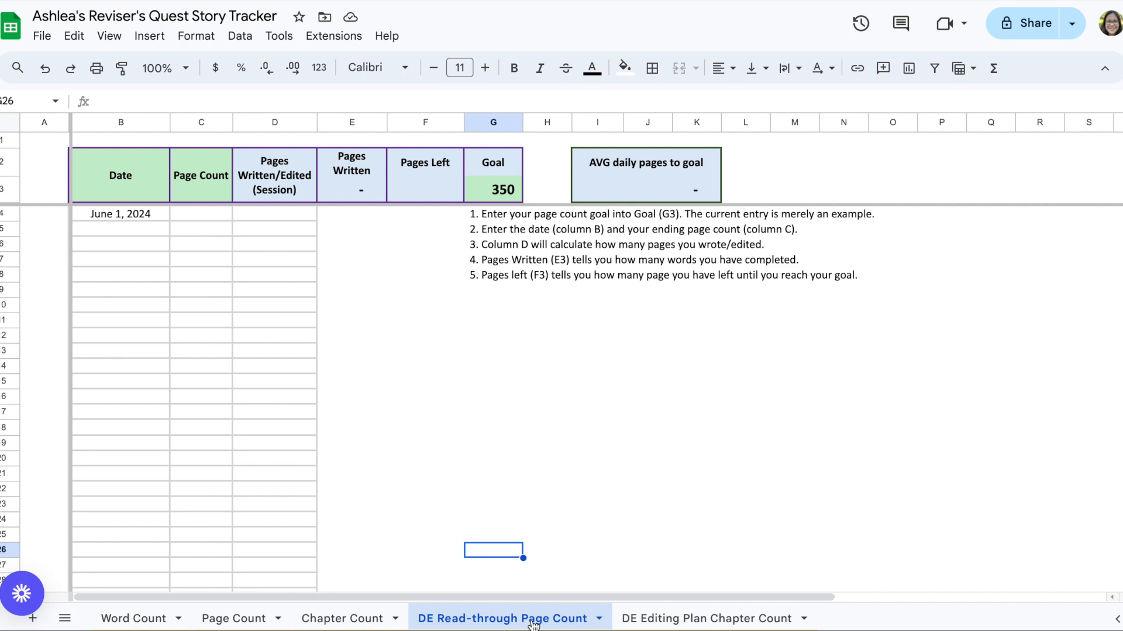
{"action": "left_click", "coordinate": [507, 190]}
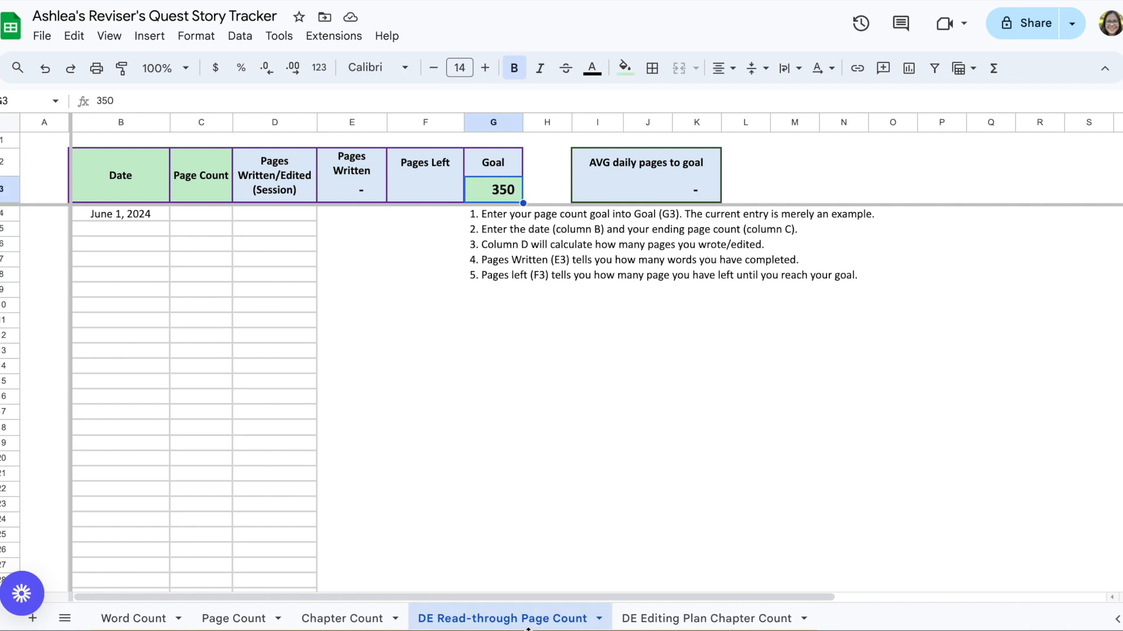
{"action": "left_click", "coordinate": [201, 215]}
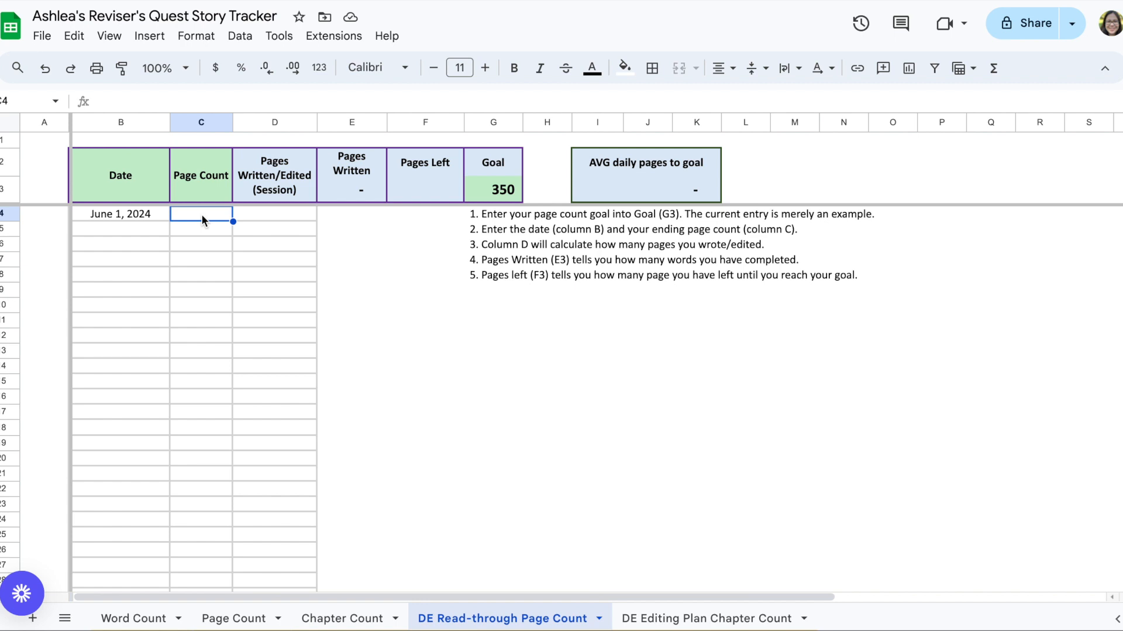
{"action": "type", "text": "10"}
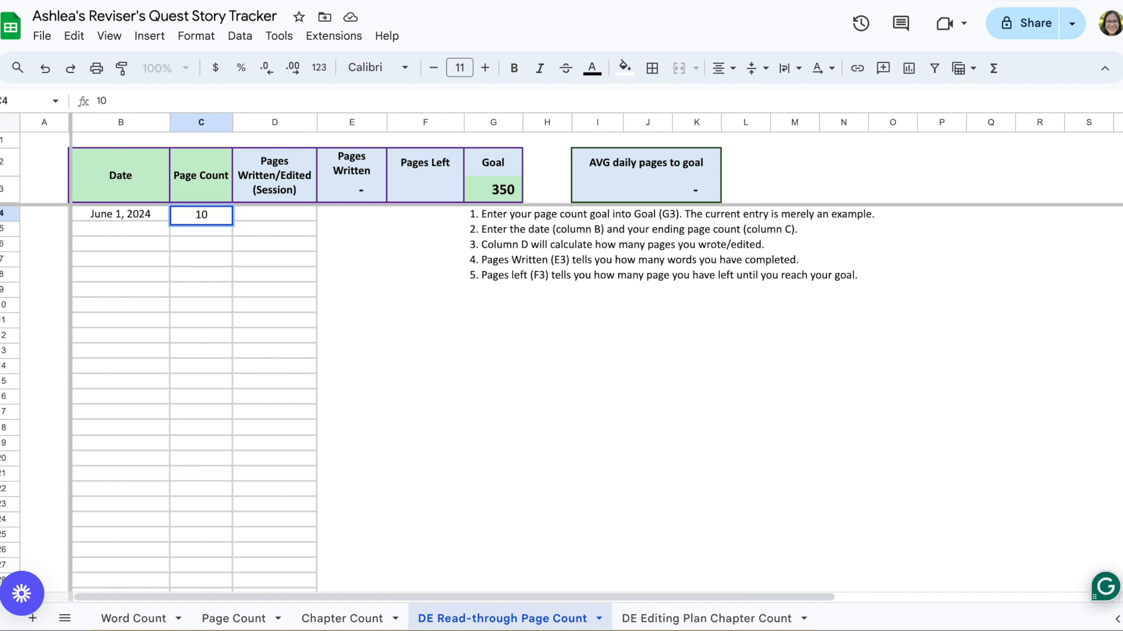
{"action": "key", "text": "Return"}
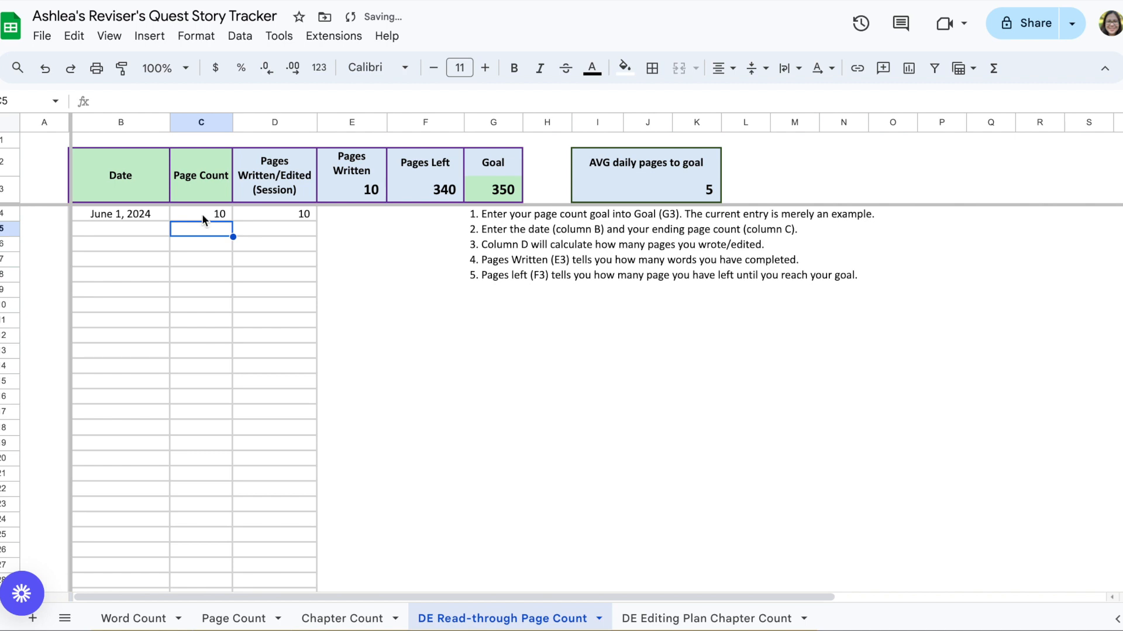
{"action": "left_click", "coordinate": [141, 230]}
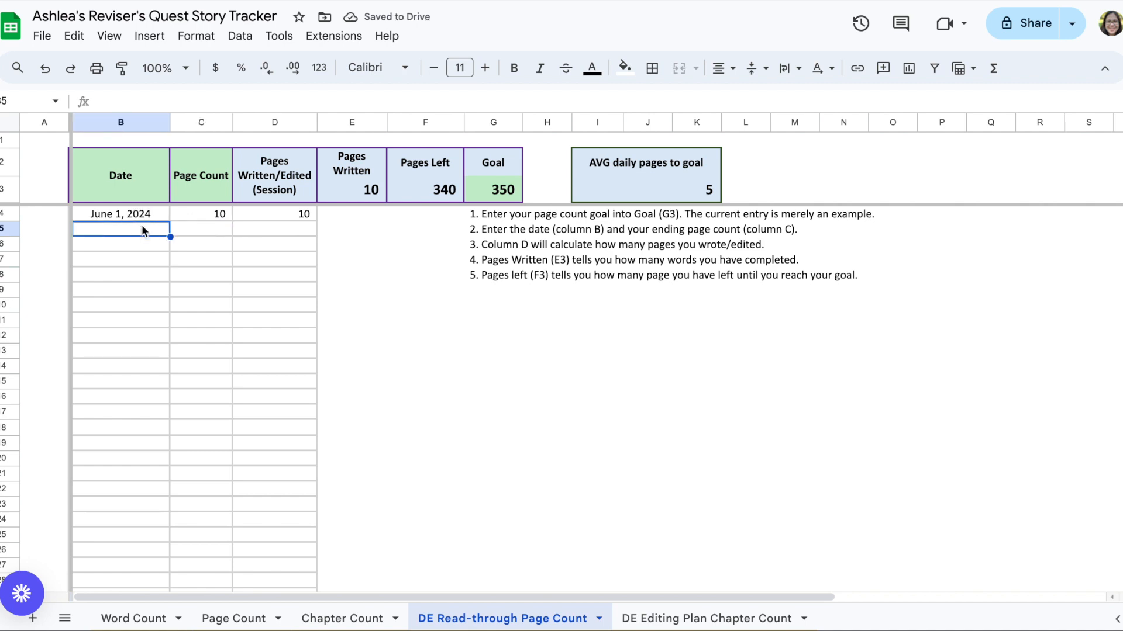
{"action": "type", "text": "6/2"}
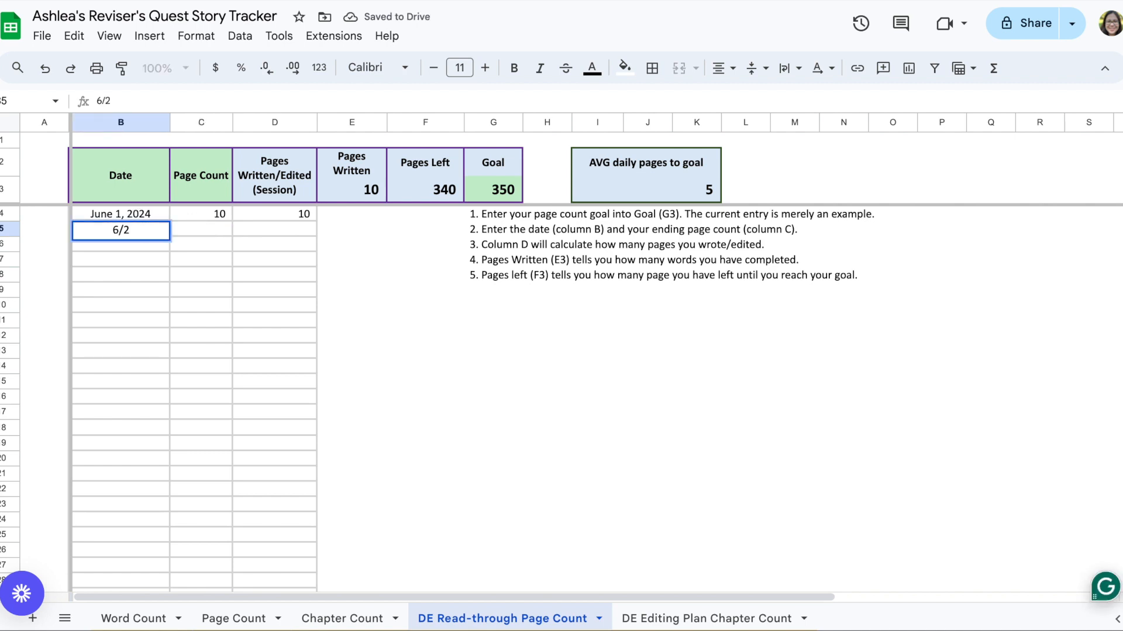
{"action": "key", "text": "Tab"}
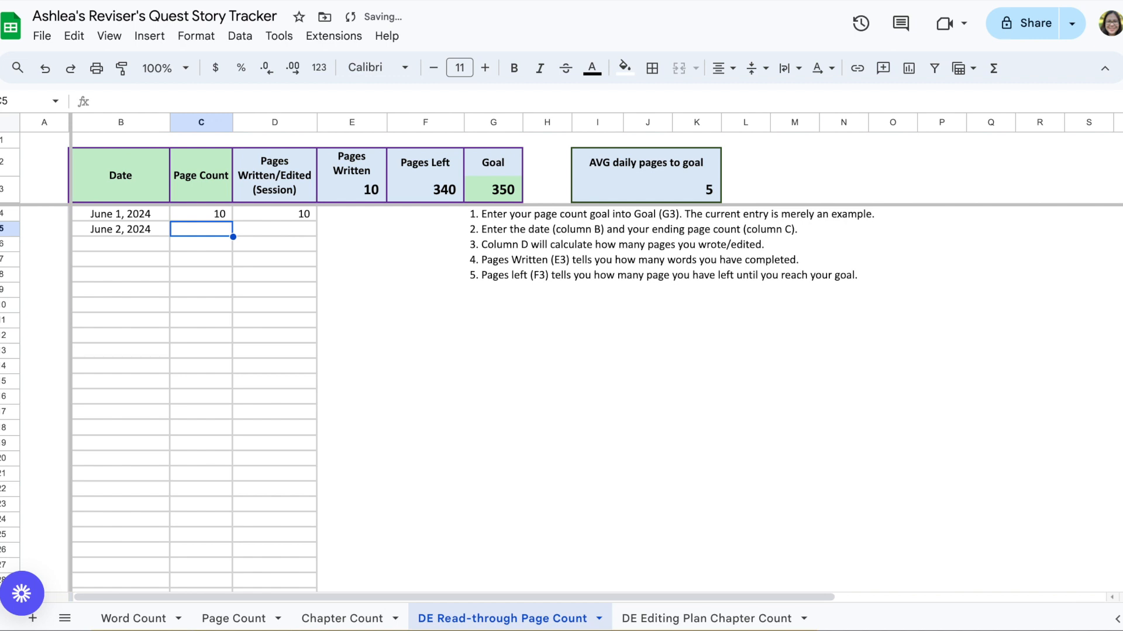
{"action": "type", "text": "16"}
{"action": "key", "text": "Return"}
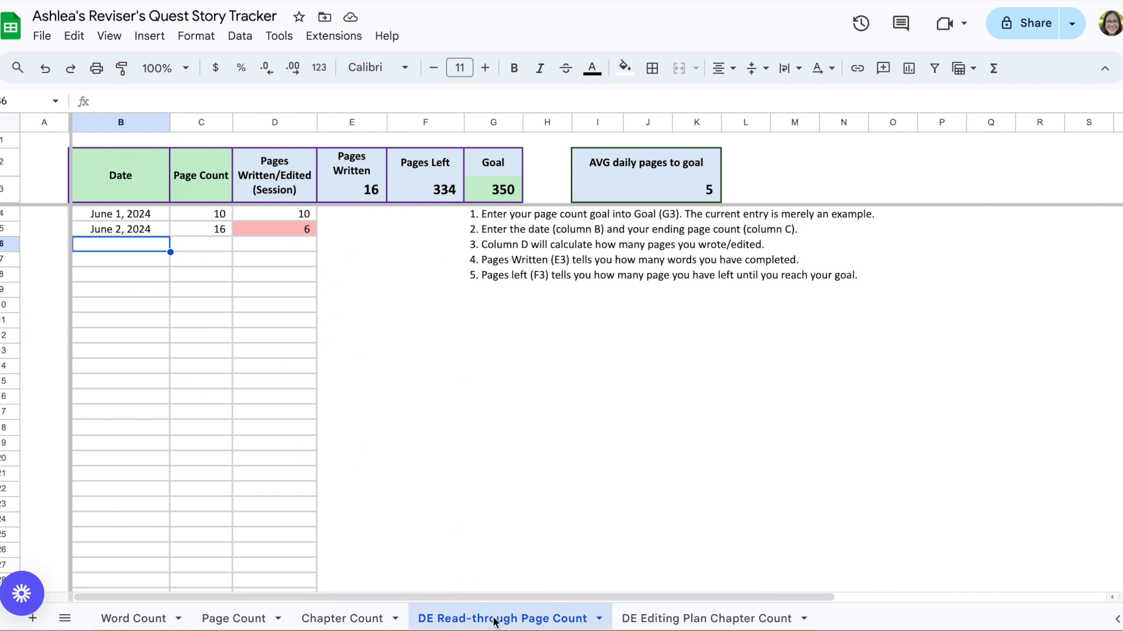
{"action": "left_click", "coordinate": [175, 395]}
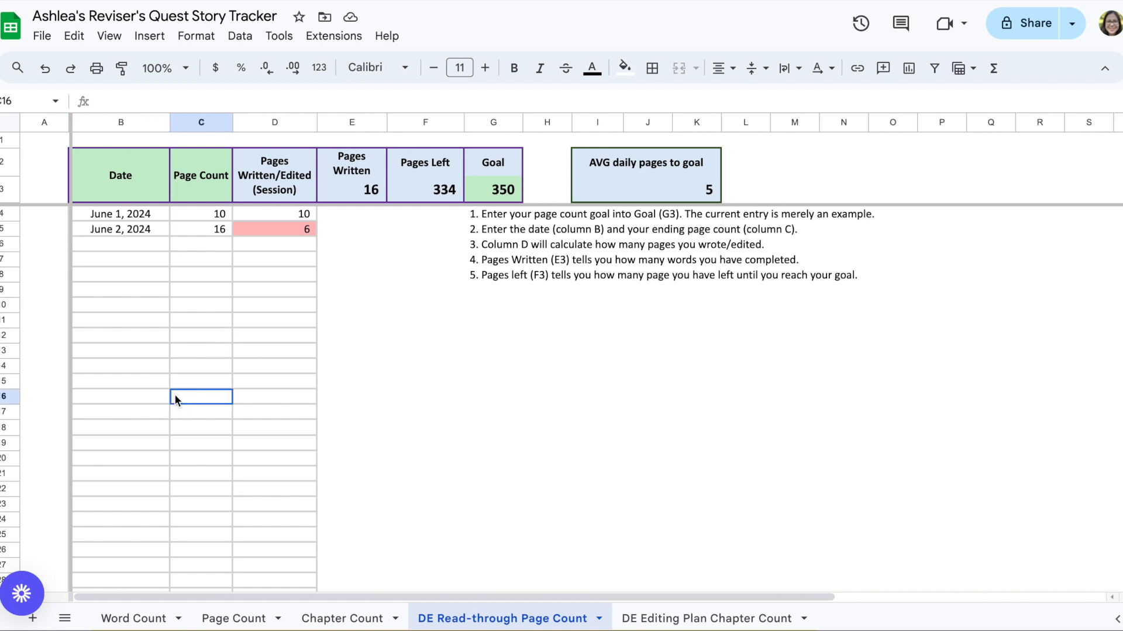
{"action": "scroll", "coordinate": [206, 351], "scroll_direction": "down", "scroll_amount": 8}
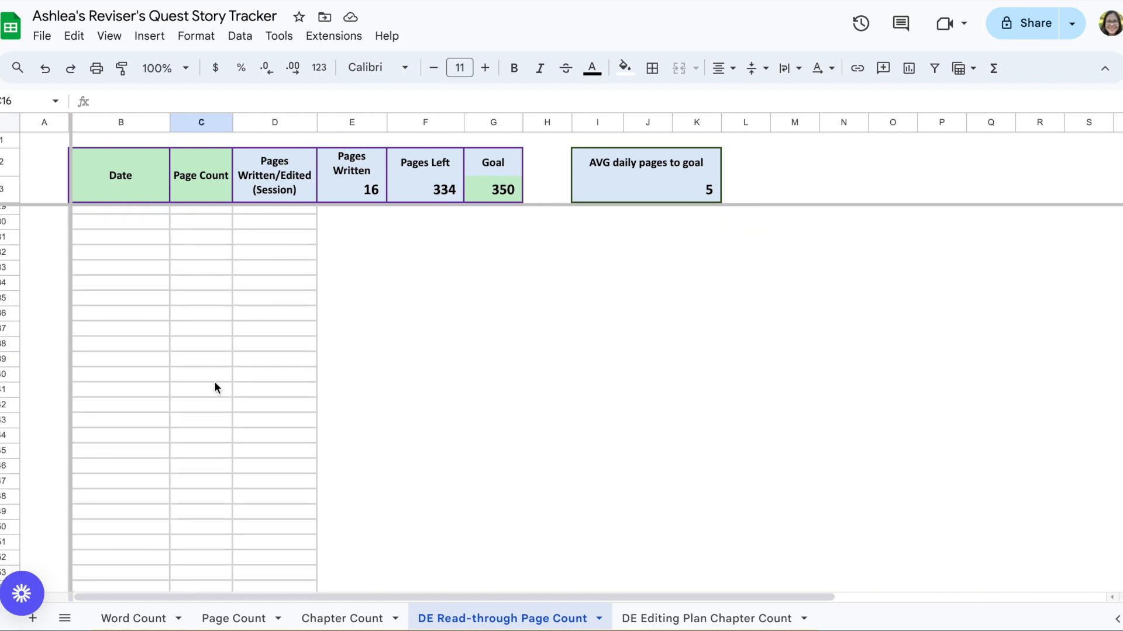
{"action": "scroll", "coordinate": [190, 411], "scroll_direction": "up", "scroll_amount": 8}
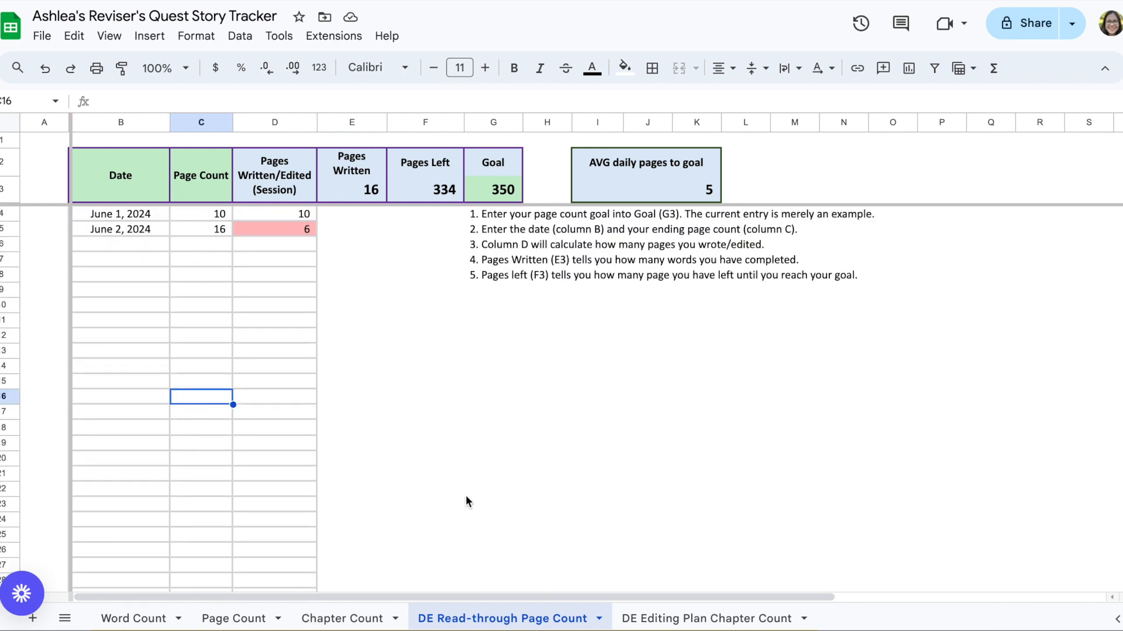
Step: On the DE Editing Plan Chapter Count sheet, set the first date to 6/15 with a chapter count of 2
{"action": "left_click", "coordinate": [720, 627]}
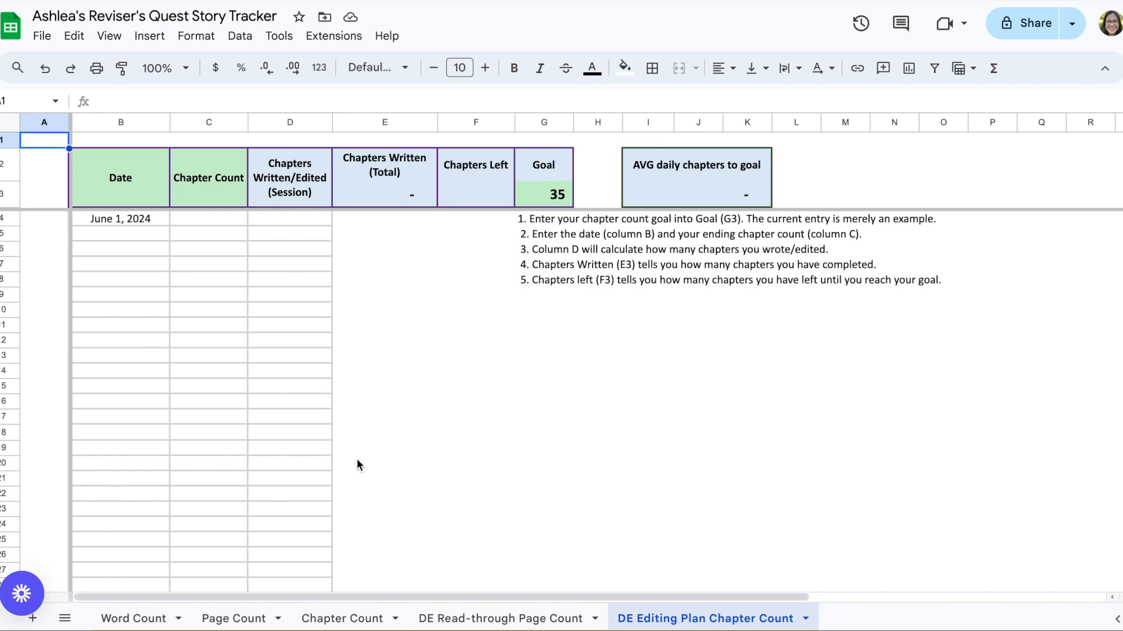
{"action": "left_click", "coordinate": [180, 224]}
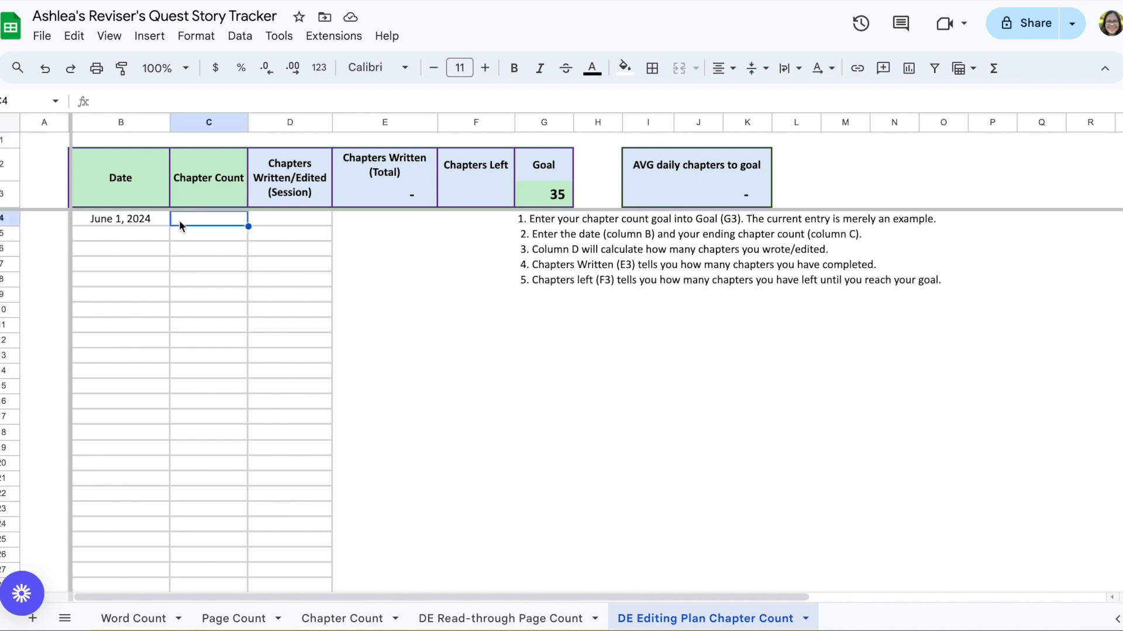
{"action": "left_click", "coordinate": [131, 221]}
{"action": "type", "text": "6/15"}
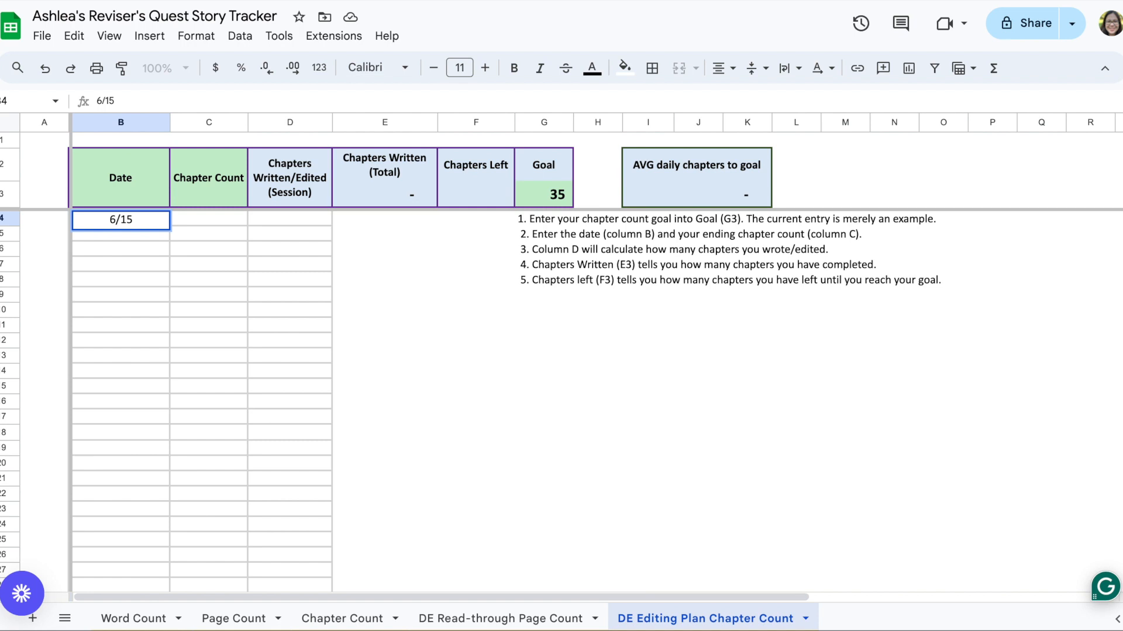
{"action": "key", "text": "Tab"}
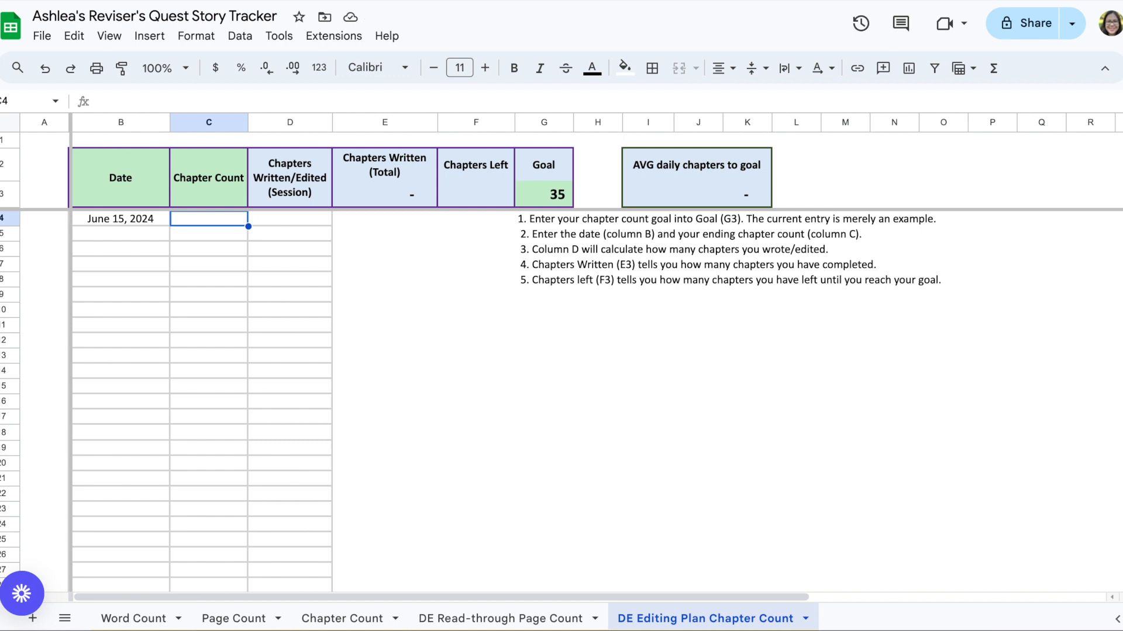
{"action": "type", "text": "2"}
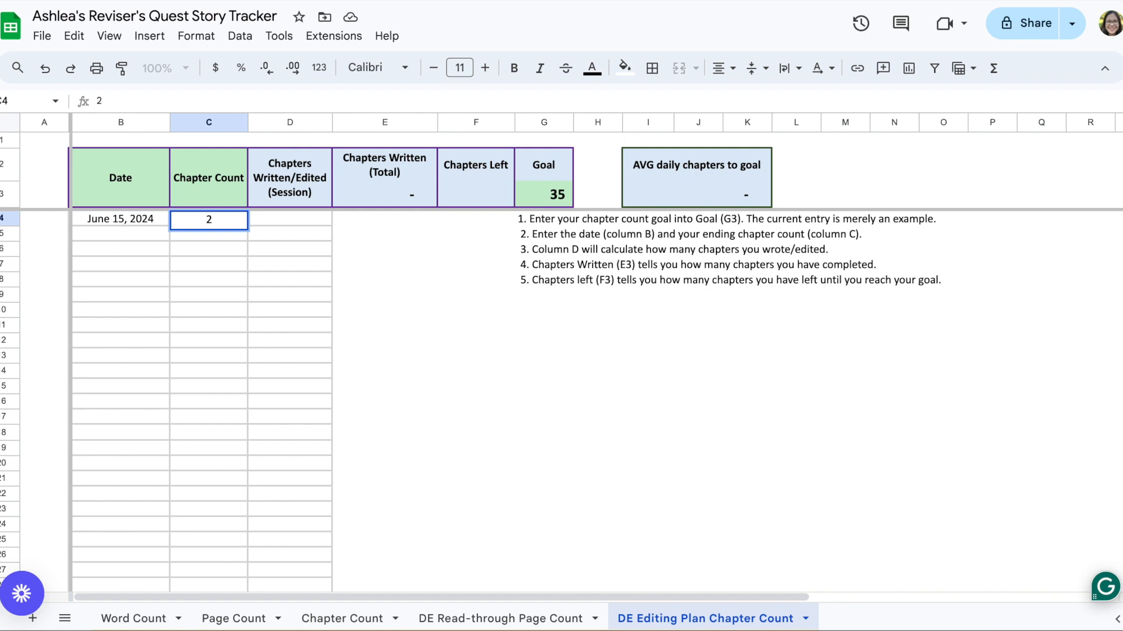
{"action": "key", "text": "Return"}
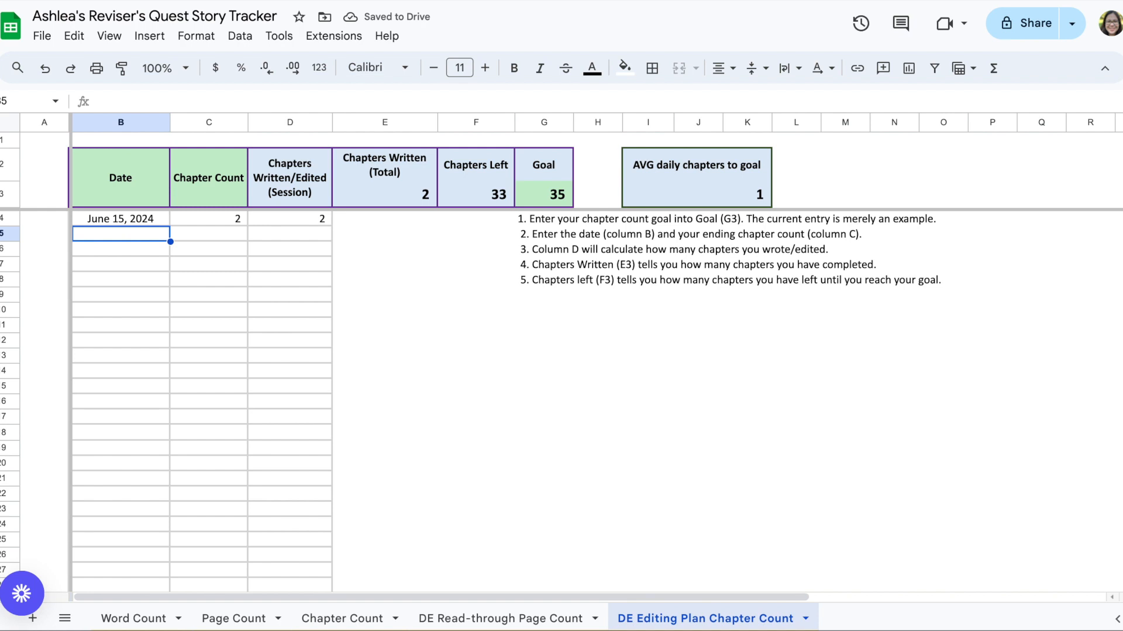
Step: Add a June 16 entry with a chapter count of 5
{"action": "type", "text": "June 16"}
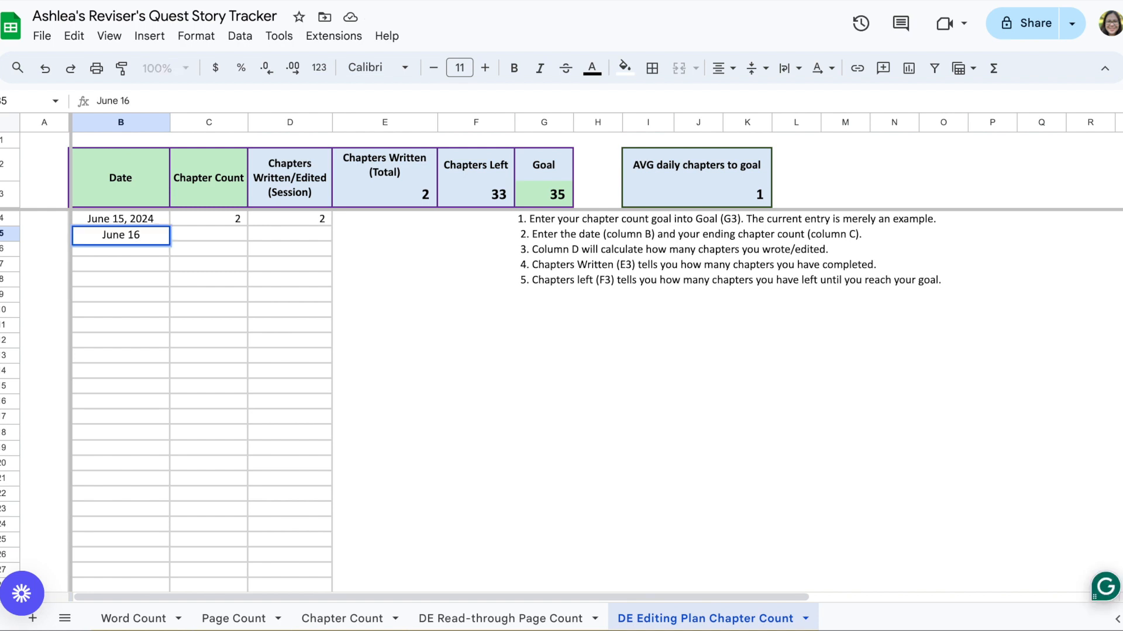
{"action": "key", "text": "Tab"}
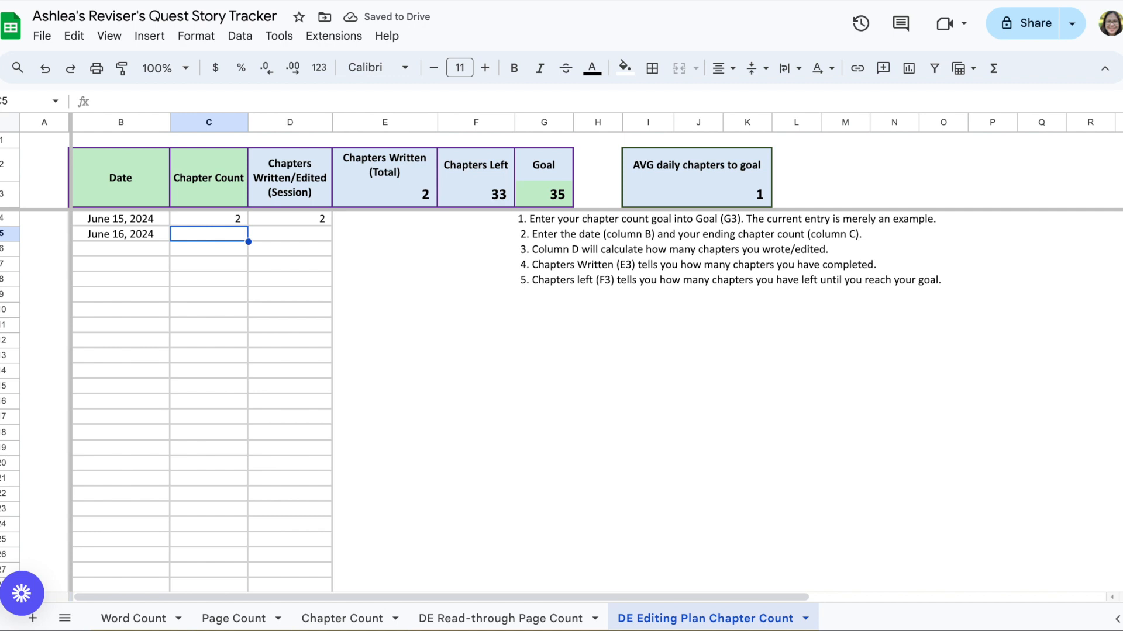
{"action": "type", "text": "5"}
{"action": "key", "text": "Return"}
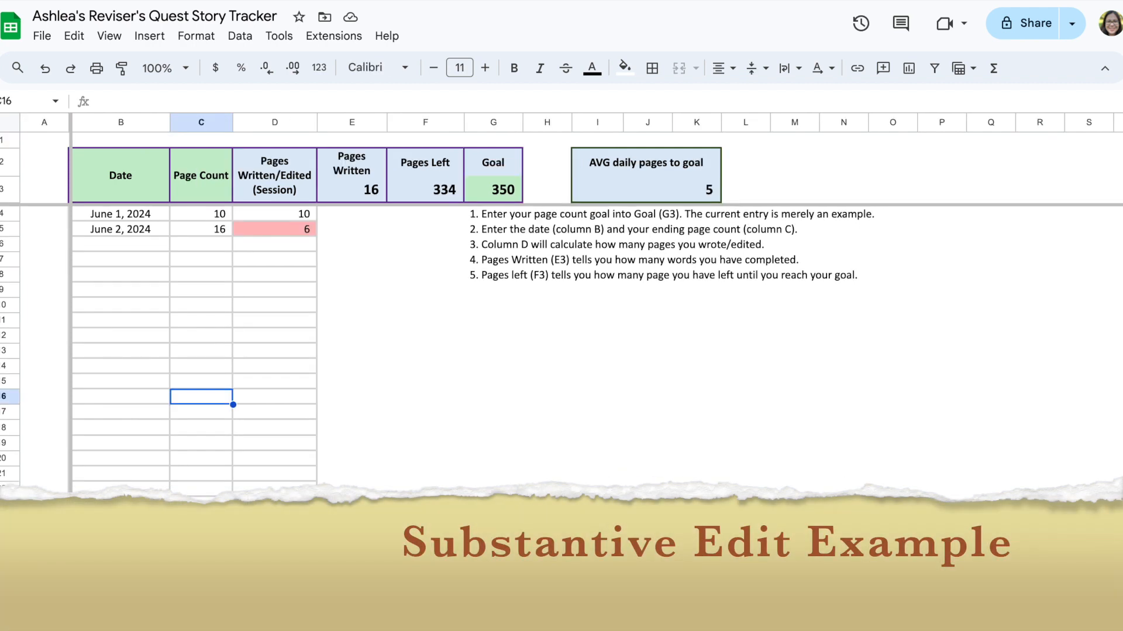
Step: Rename the DE Read-through Page Count sheet to Scenes Memory Page Count
{"action": "right_click", "coordinate": [352, 619]}
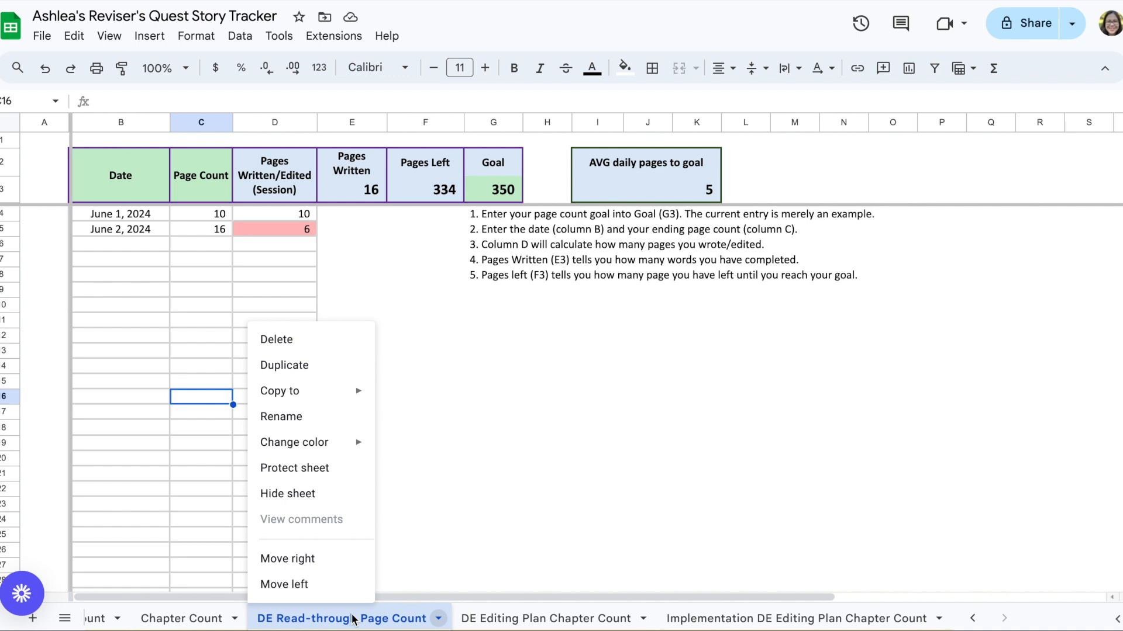
{"action": "left_click", "coordinate": [315, 425]}
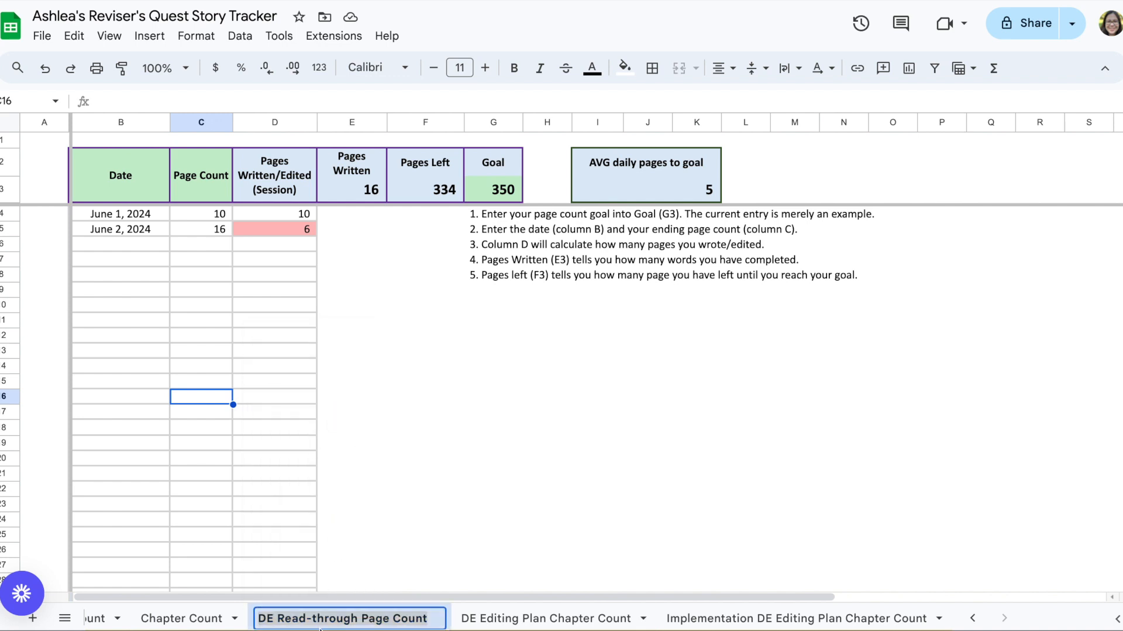
{"action": "left_click", "coordinate": [336, 622]}
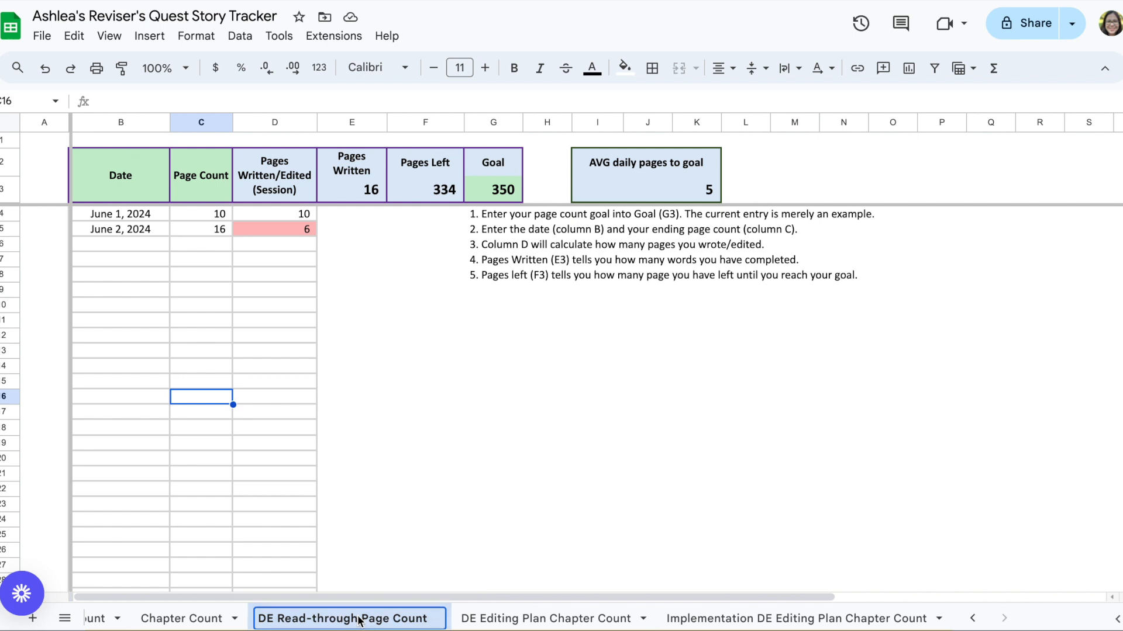
{"action": "key", "text": "shift+Left"}
{"action": "key", "text": "shift+Left"}
{"action": "key", "text": "shift+Left"}
{"action": "key", "text": "shift+Left"}
{"action": "key", "text": "shift+Left"}
{"action": "key", "text": "shift+Left"}
{"action": "key", "text": "shift+Left"}
{"action": "key", "text": "shift+Left"}
{"action": "key", "text": "shift+Left"}
{"action": "key", "text": "shift+Left"}
{"action": "key", "text": "shift+Left"}
{"action": "key", "text": "shift+Left"}
{"action": "key", "text": "shift+Left"}
{"action": "key", "text": "shift+Left"}
{"action": "key", "text": "shift+Left"}
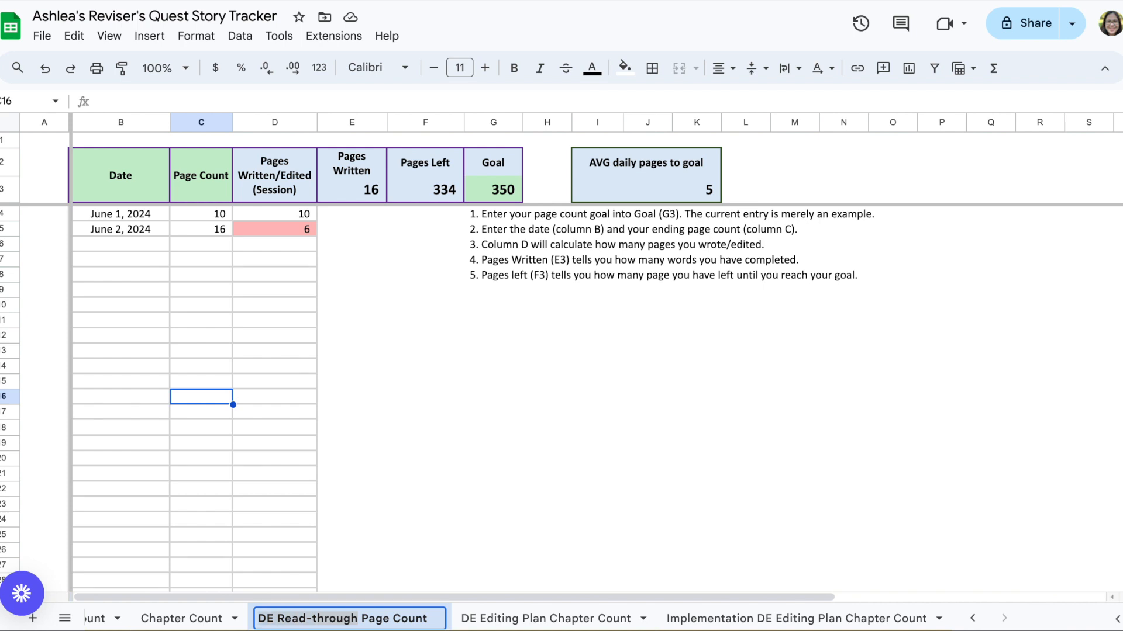
{"action": "type", "text": "Scene"}
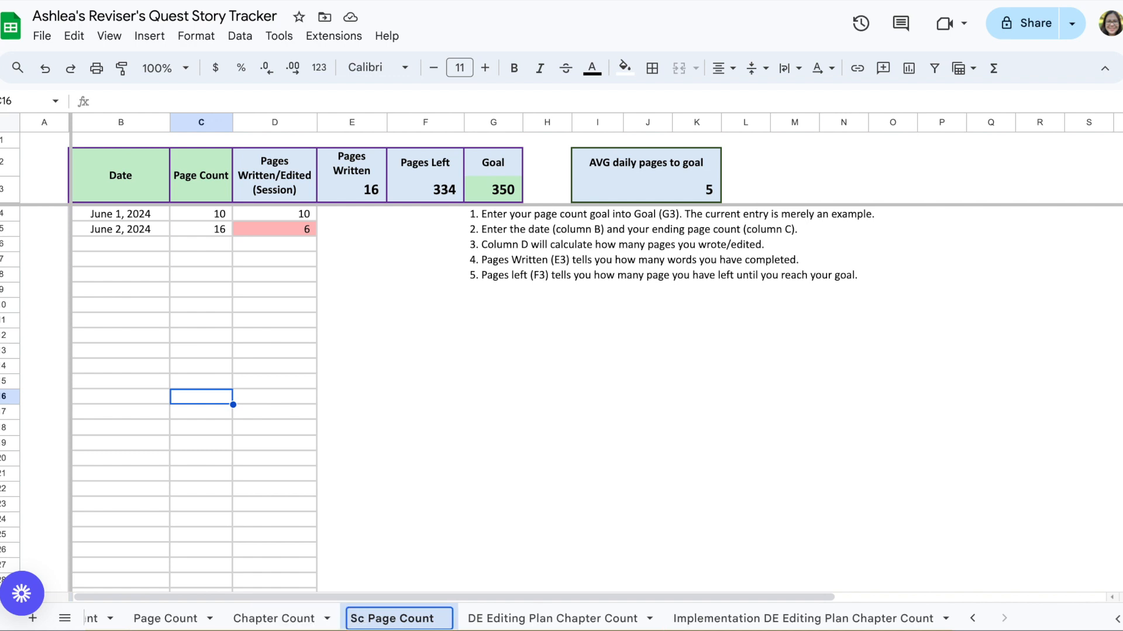
{"action": "type", "text": "s Me"}
{"action": "type", "text": "mob"}
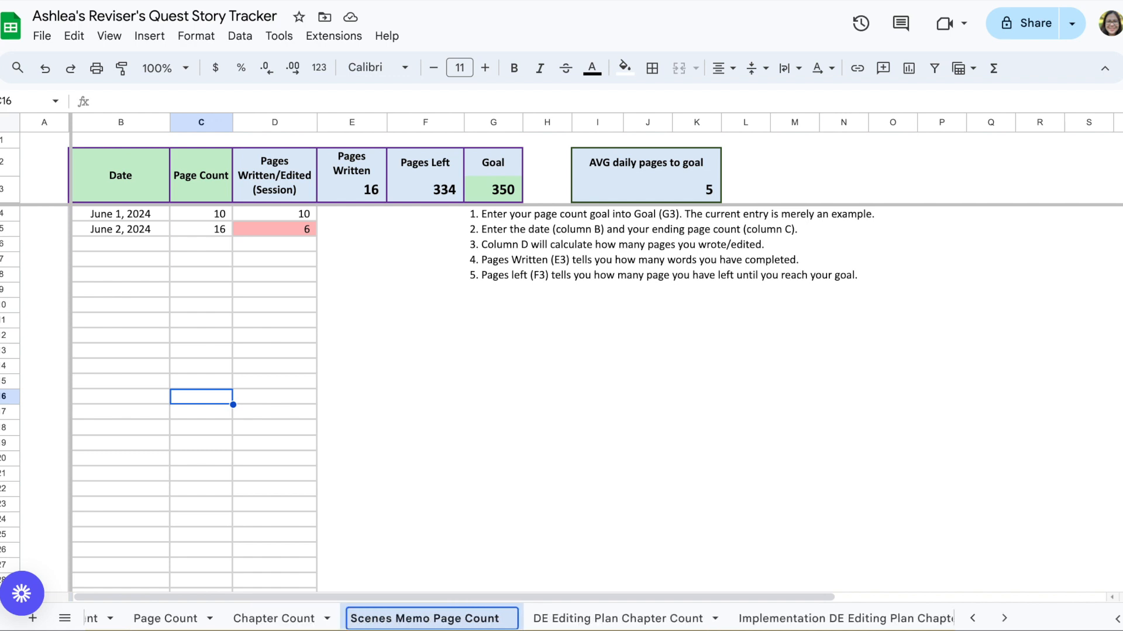
{"action": "key", "text": "BackSpace"}
{"action": "type", "text": "rt"}
{"action": "key", "text": "BackSpace"}
{"action": "type", "text": "y"}
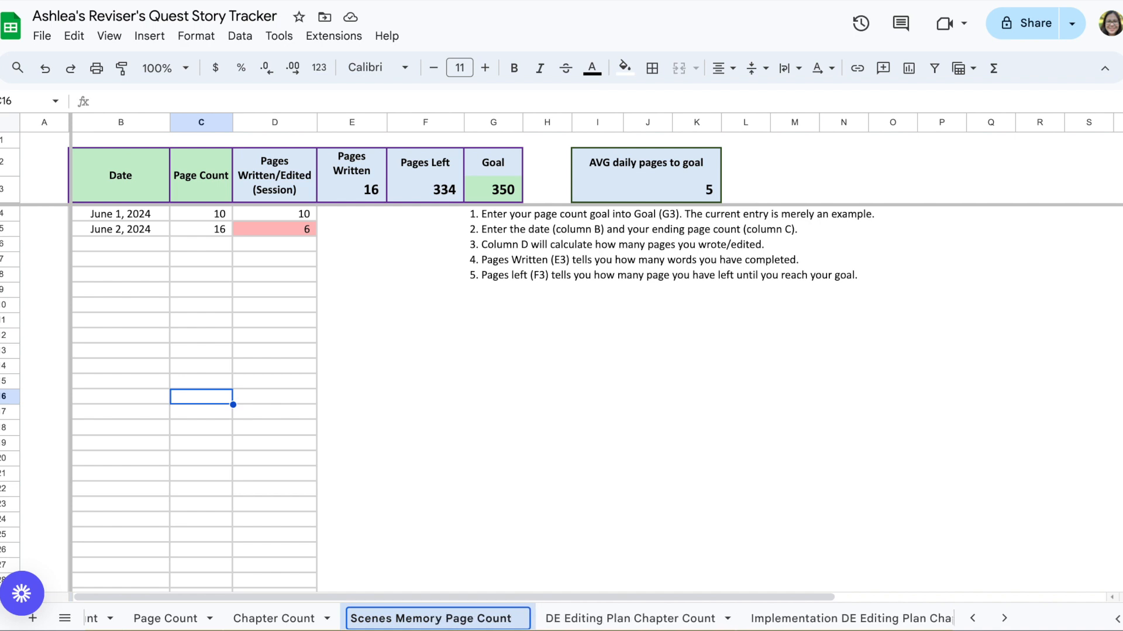
{"action": "key", "text": "Return"}
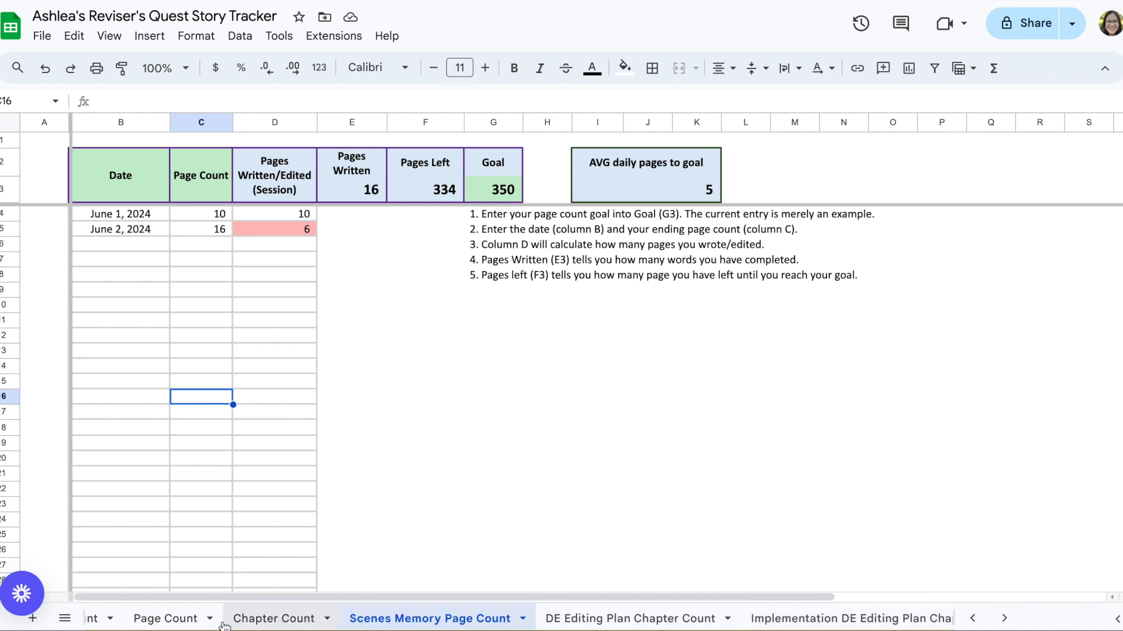
{"action": "right_click", "coordinate": [157, 621]}
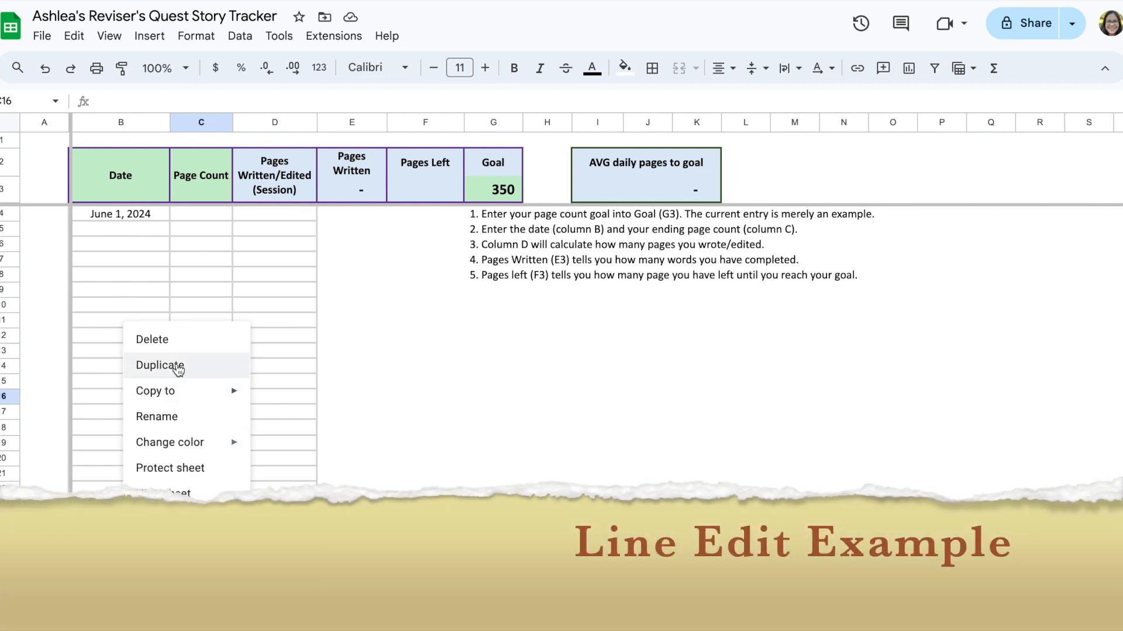
{"action": "left_click", "coordinate": [179, 417]}
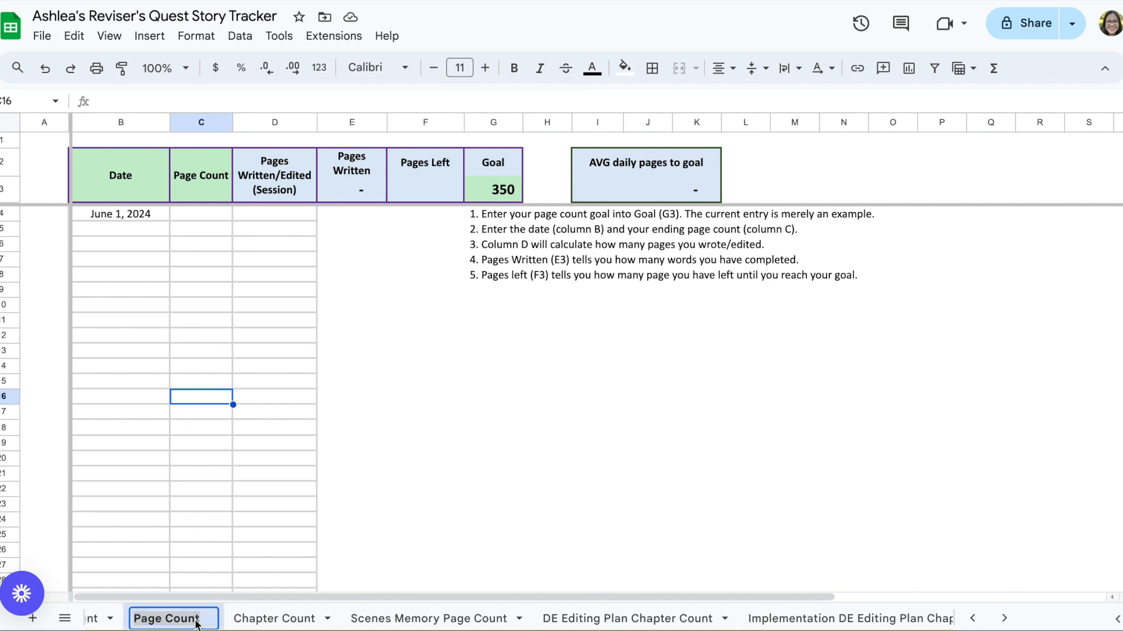
{"action": "key", "text": "Return"}
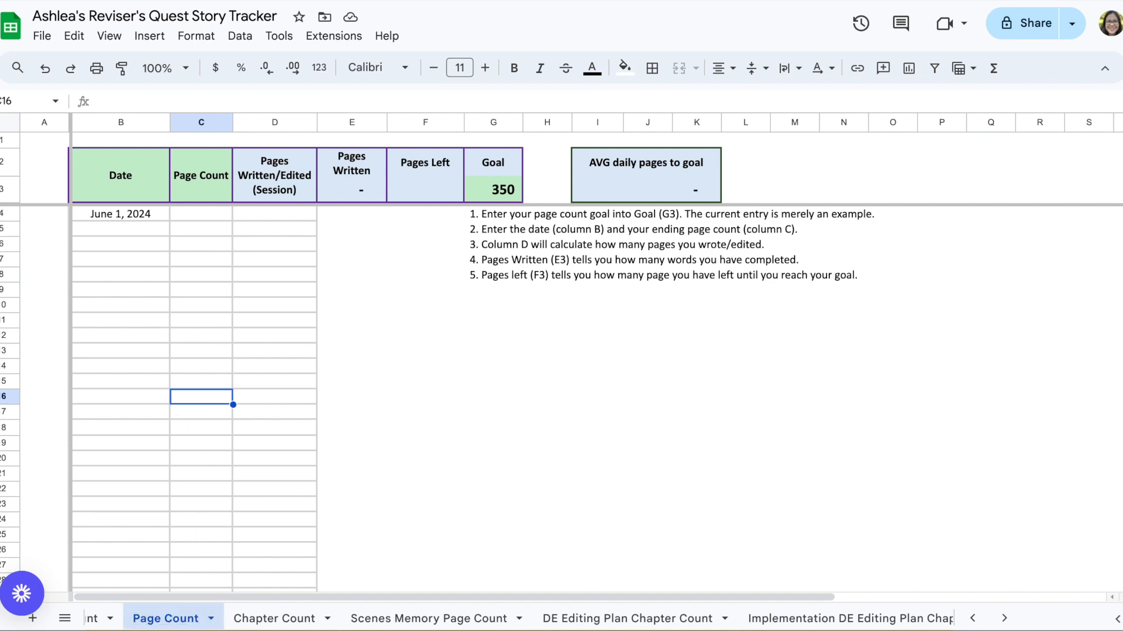
Step: Duplicate the Page Count sheet and rename the copy Wordsmith Page Count
{"action": "right_click", "coordinate": [157, 620]}
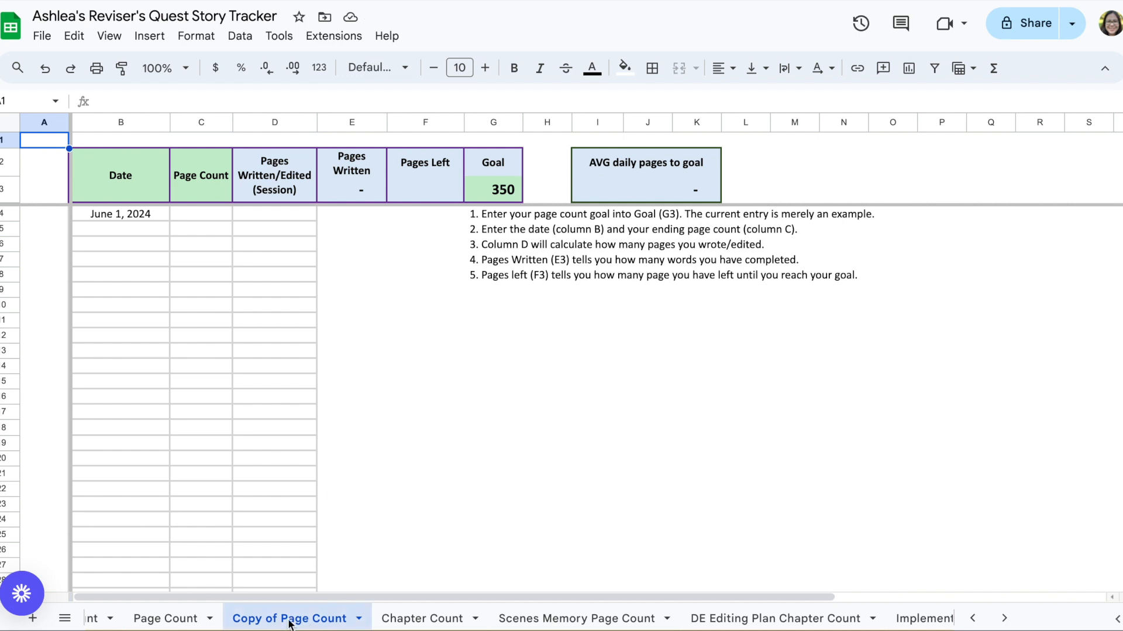
{"action": "right_click", "coordinate": [288, 621]}
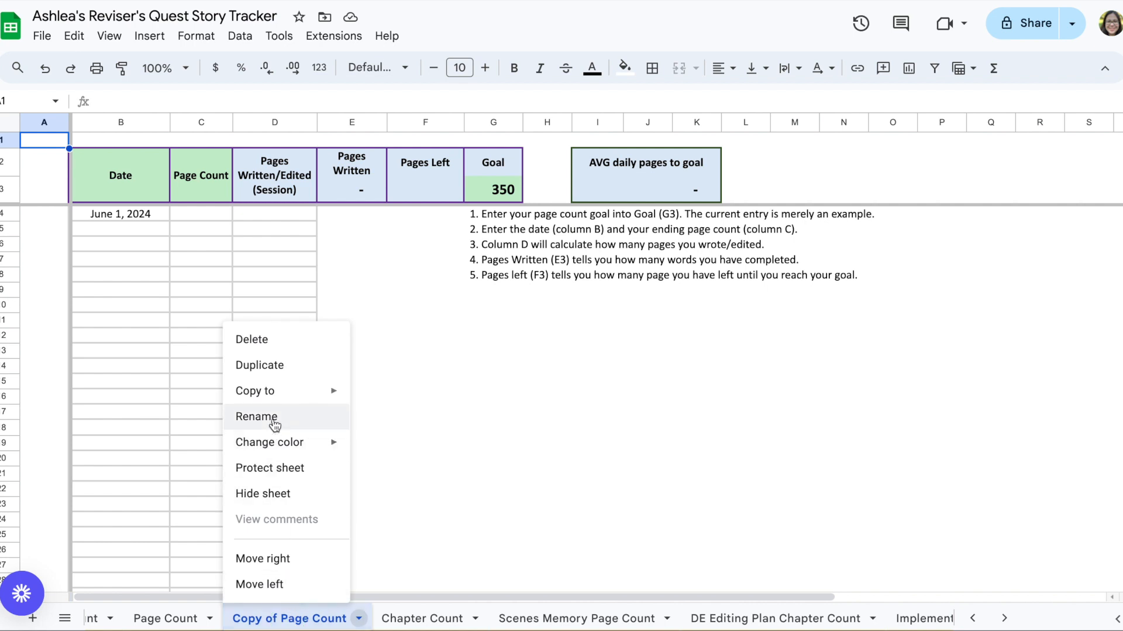
{"action": "left_click", "coordinate": [274, 424]}
{"action": "left_click", "coordinate": [277, 621]}
{"action": "left_click_drag", "start_coordinate": [279, 619], "coordinate": [233, 619]}
{"action": "type", "text": "Word smith"}
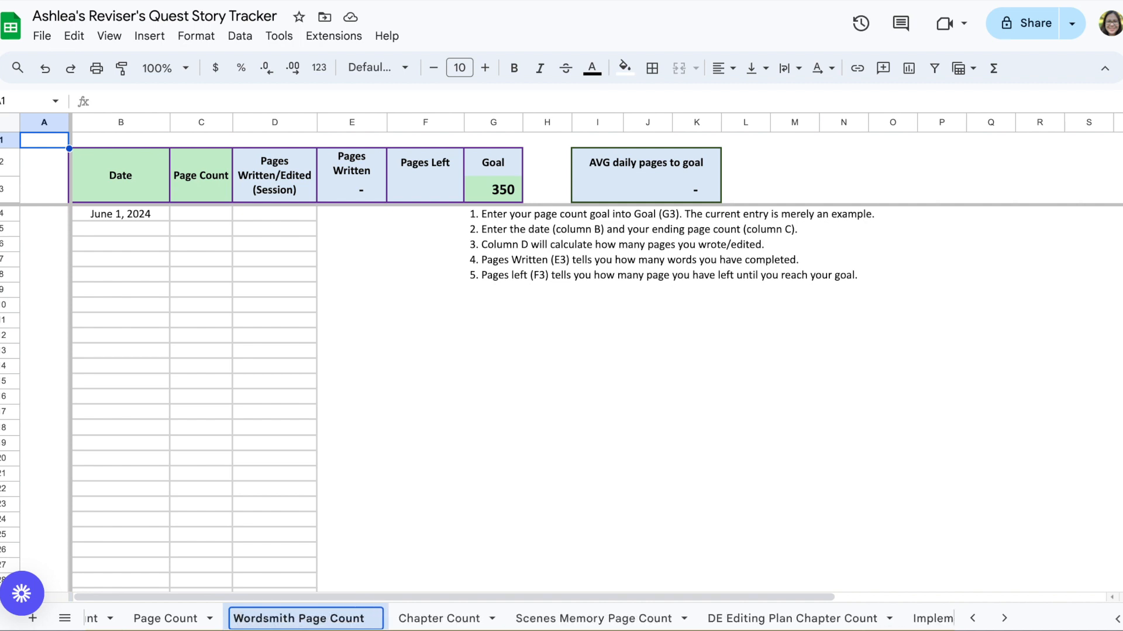
{"action": "key", "text": "Return"}
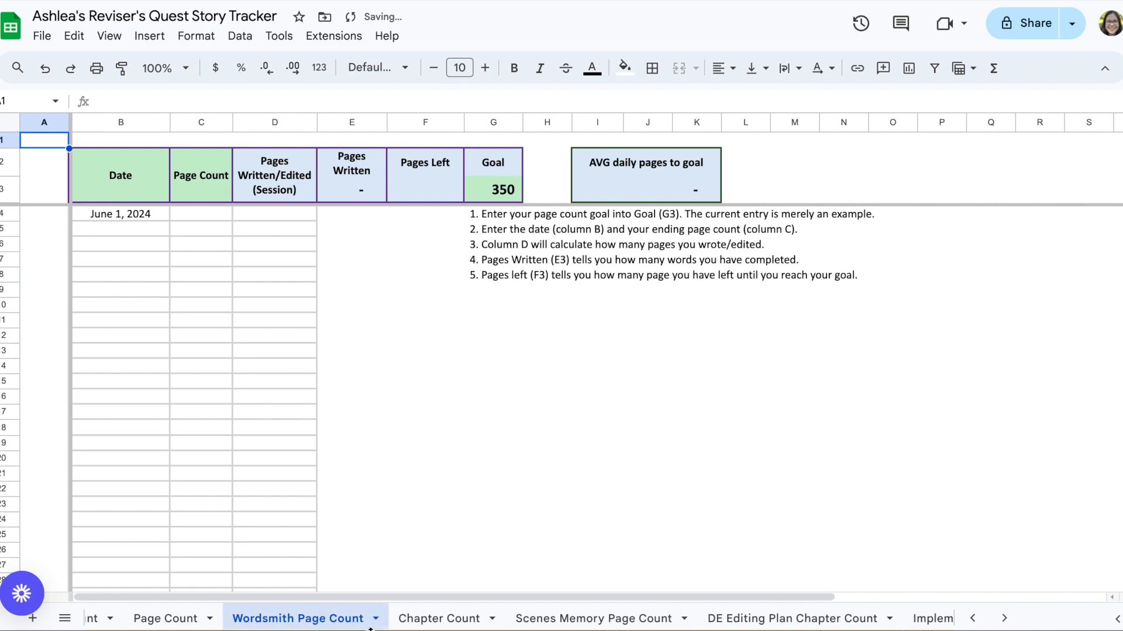